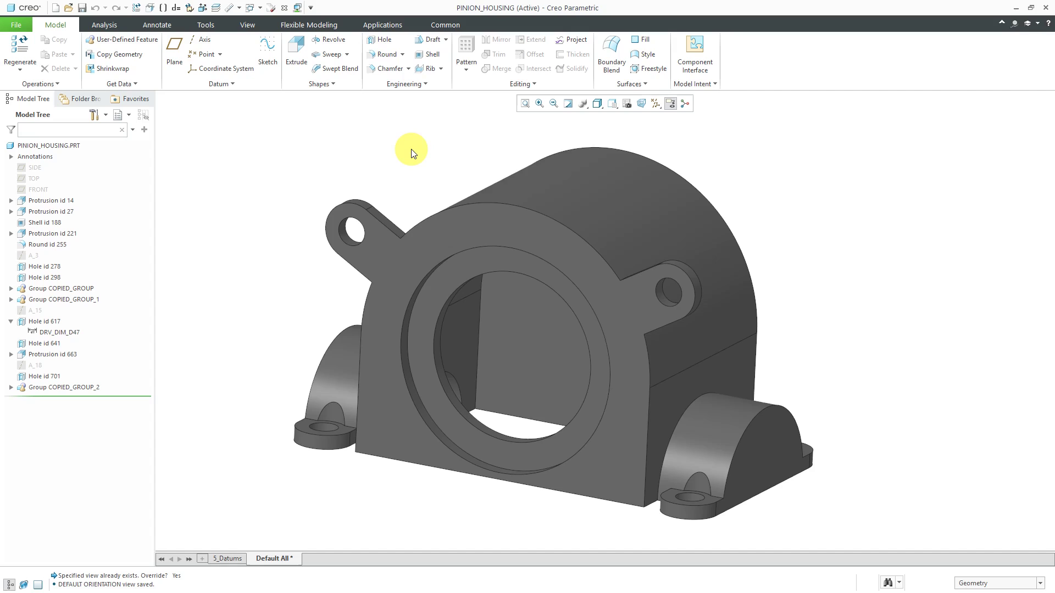
# - Activate the 5_Datums combination state to display datums A, B and C on the housing
pyautogui.moveTo(278, 558)
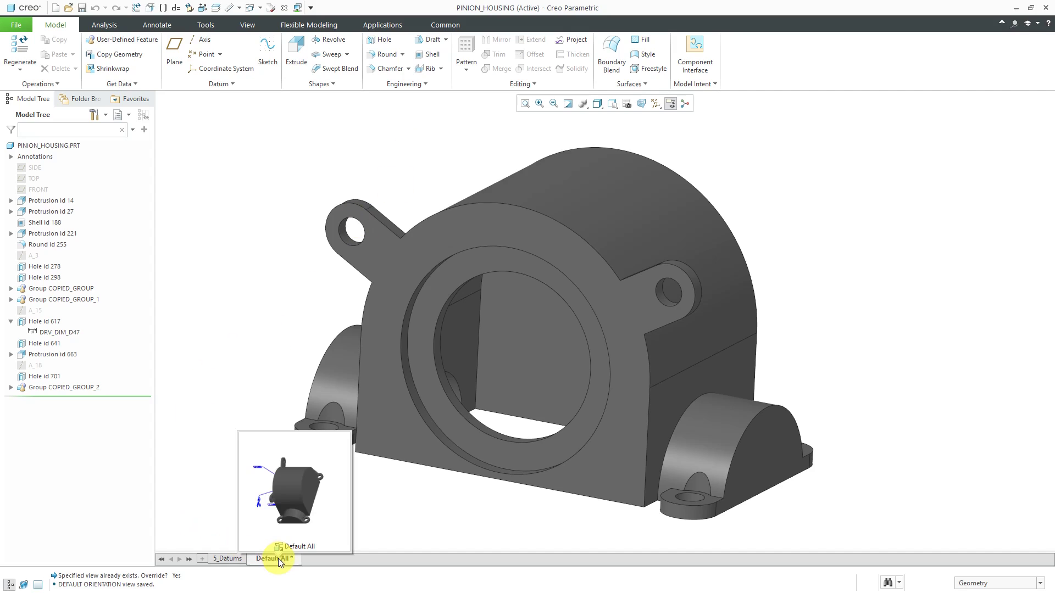
pyautogui.click(224, 554)
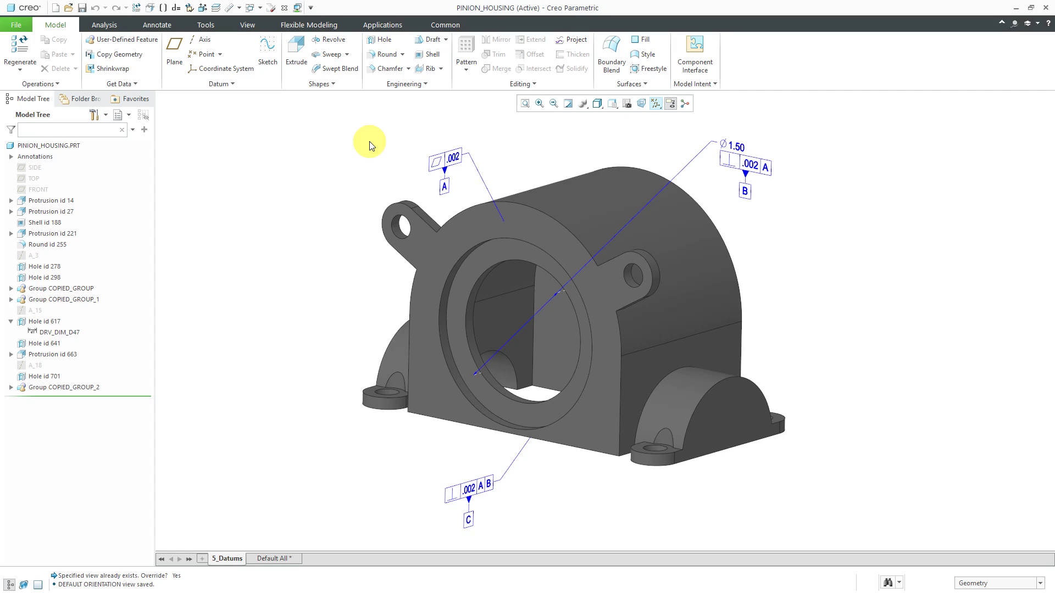
# - Add a new combination state from the Annotate tab, rename Comb0001 to 7A, and reactivate 7A
pyautogui.click(163, 26)
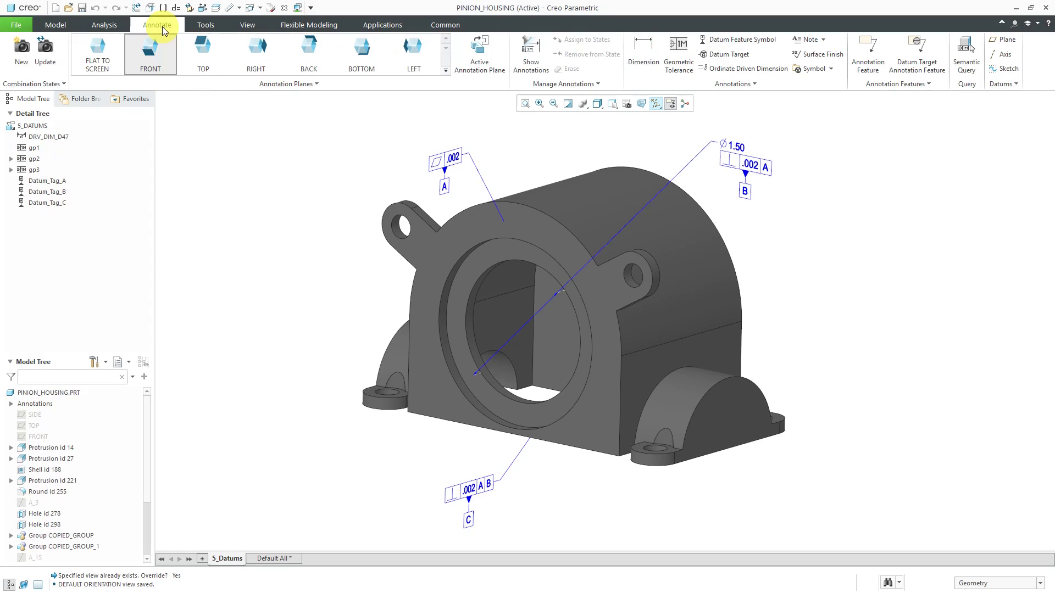
pyautogui.click(25, 62)
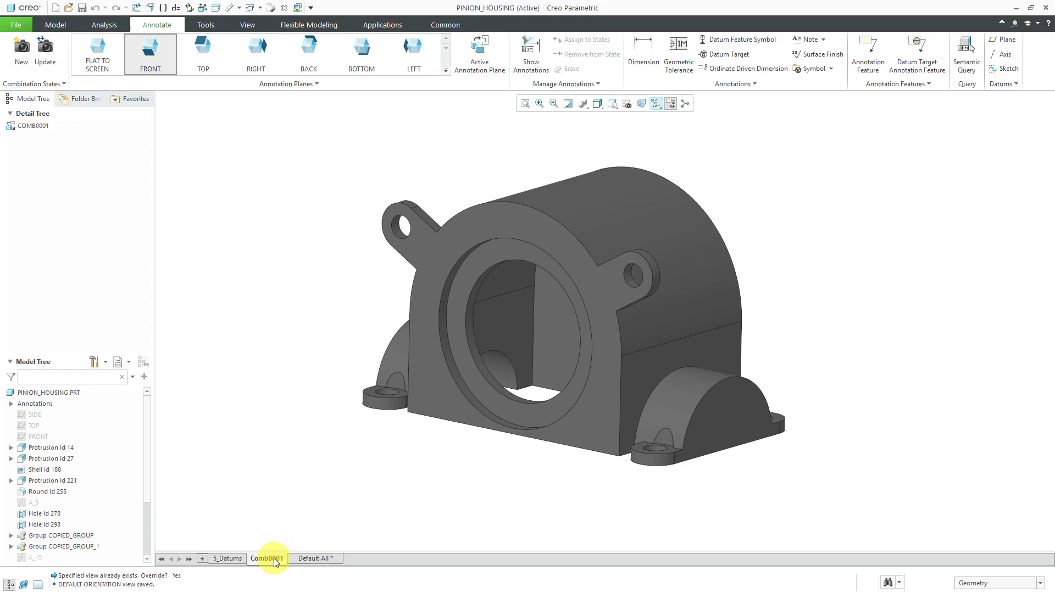
pyautogui.moveTo(273, 558)
pyautogui.rightClick(273, 559)
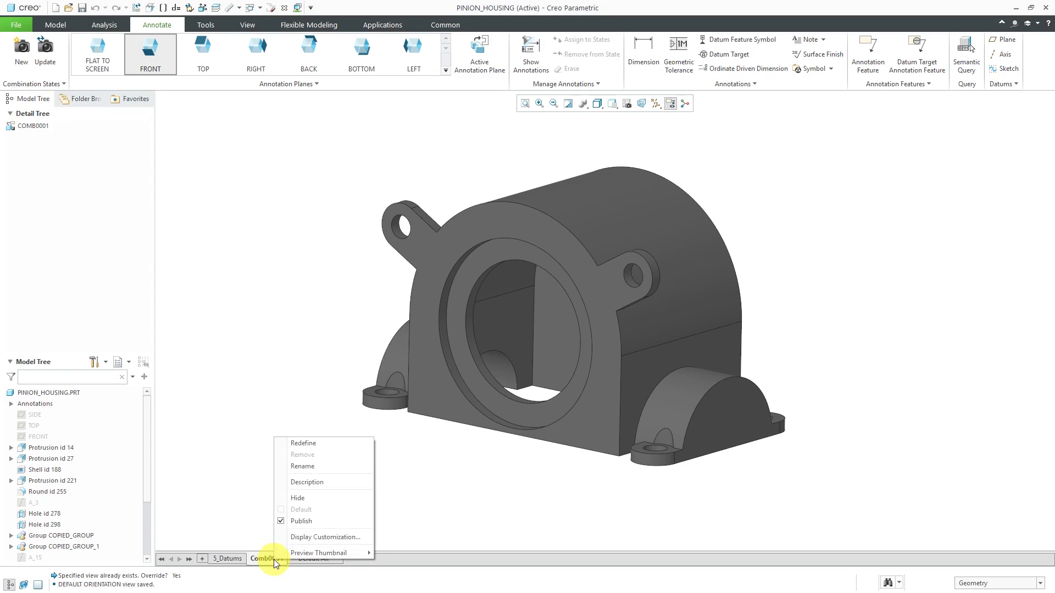
pyautogui.click(308, 467)
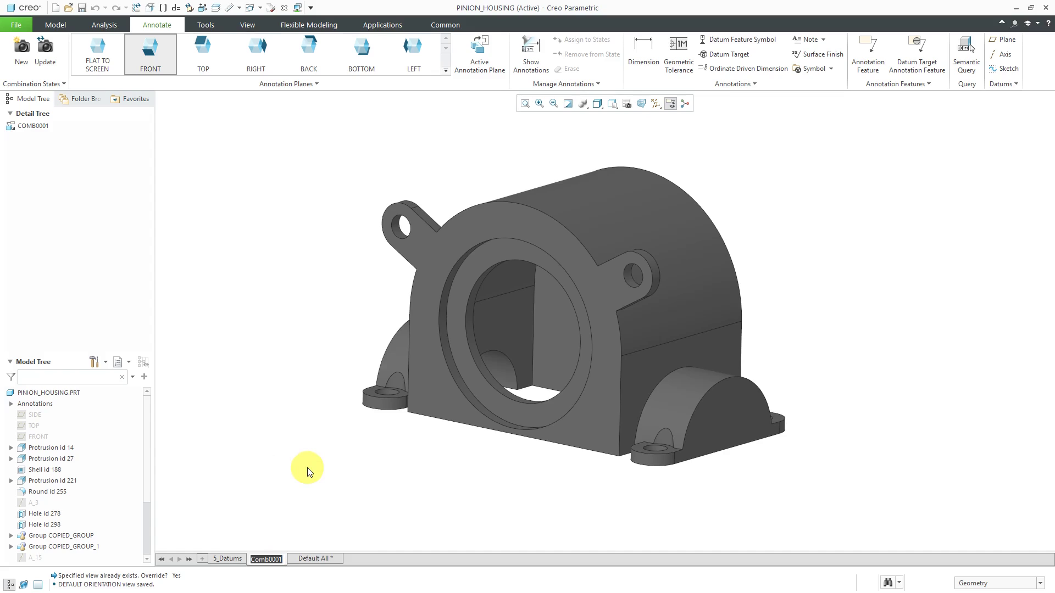
pyautogui.write('7A')
pyautogui.press('Return')
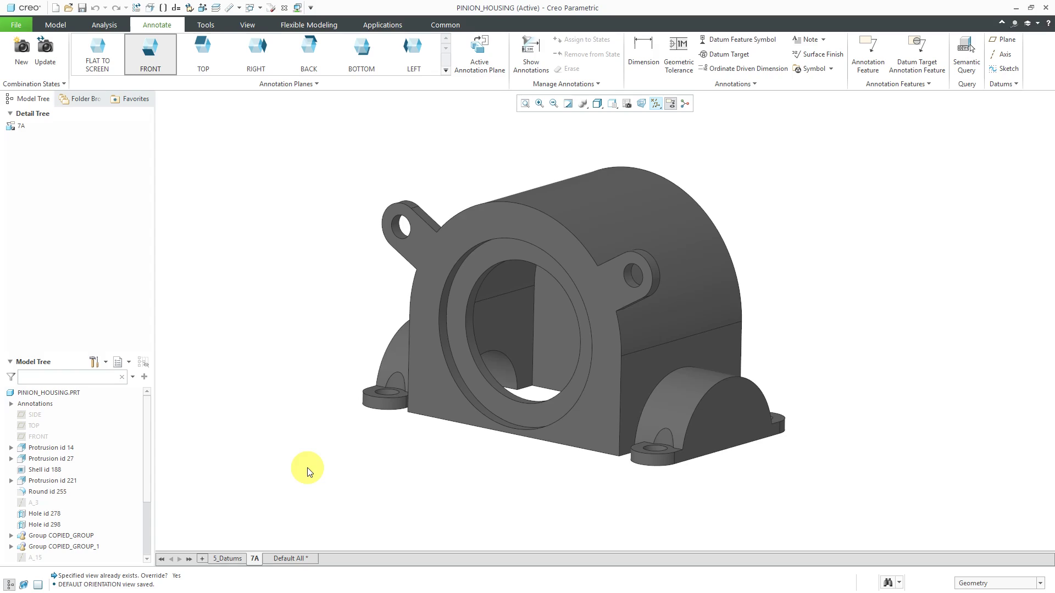
pyautogui.click(231, 558)
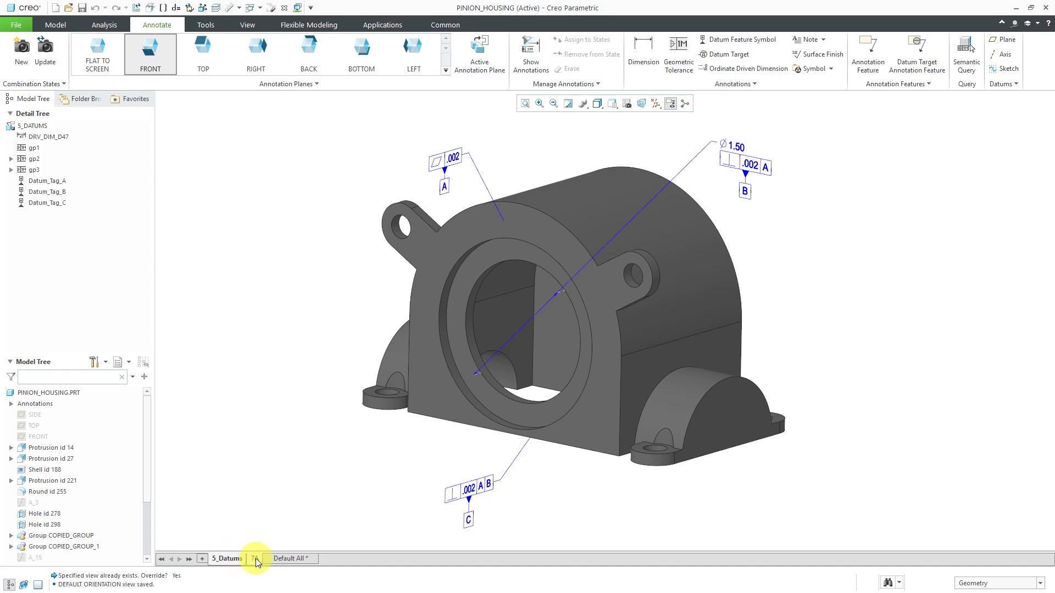
pyautogui.click(255, 558)
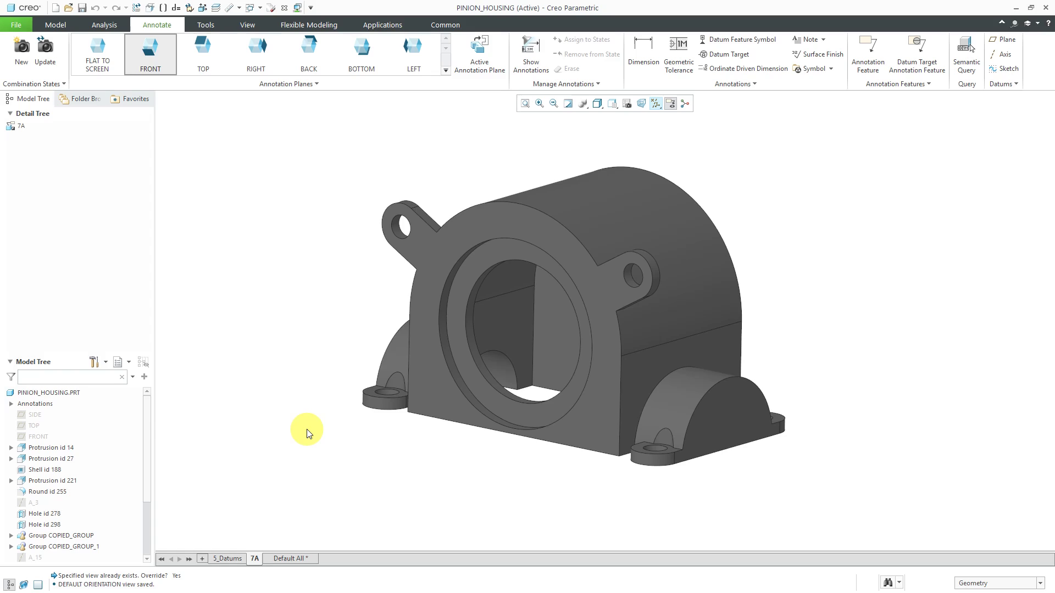
pyautogui.click(229, 560)
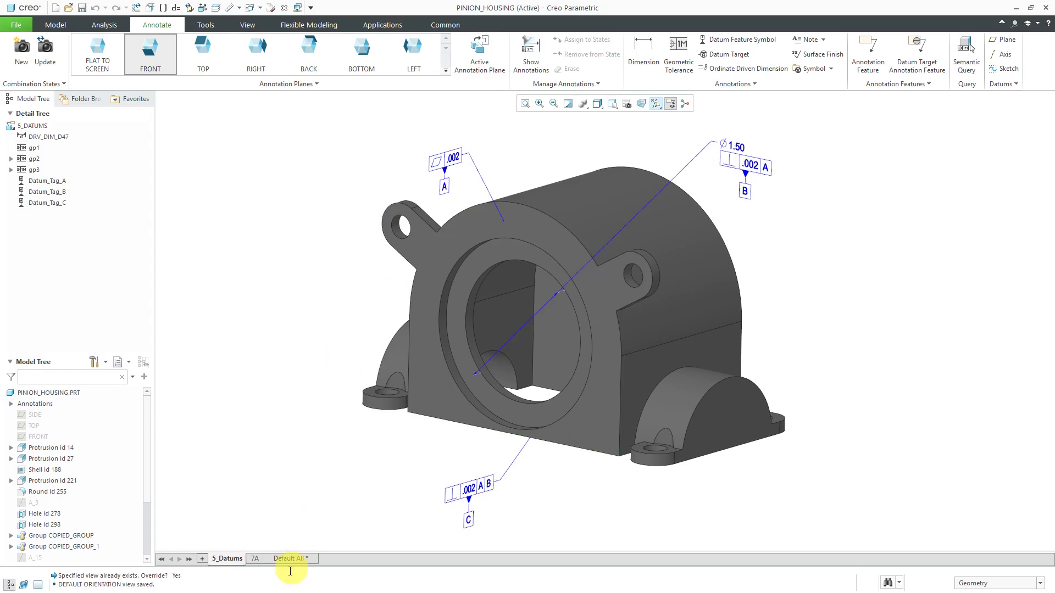
pyautogui.click(255, 558)
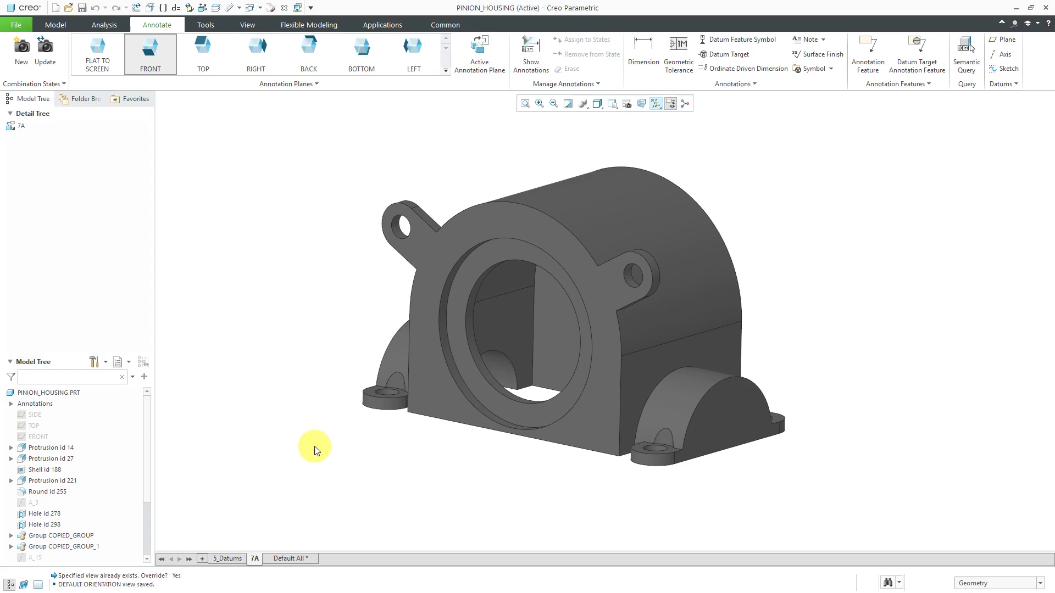
pyautogui.moveTo(390, 464)
pyautogui.mouseDown(button='middle')
pyautogui.moveTo(463, 370)
pyautogui.moveTo(456, 468)
pyautogui.moveTo(419, 455)
pyautogui.moveTo(469, 492)
pyautogui.mouseUp(button='middle')
pyautogui.scroll(3, 485, 468)
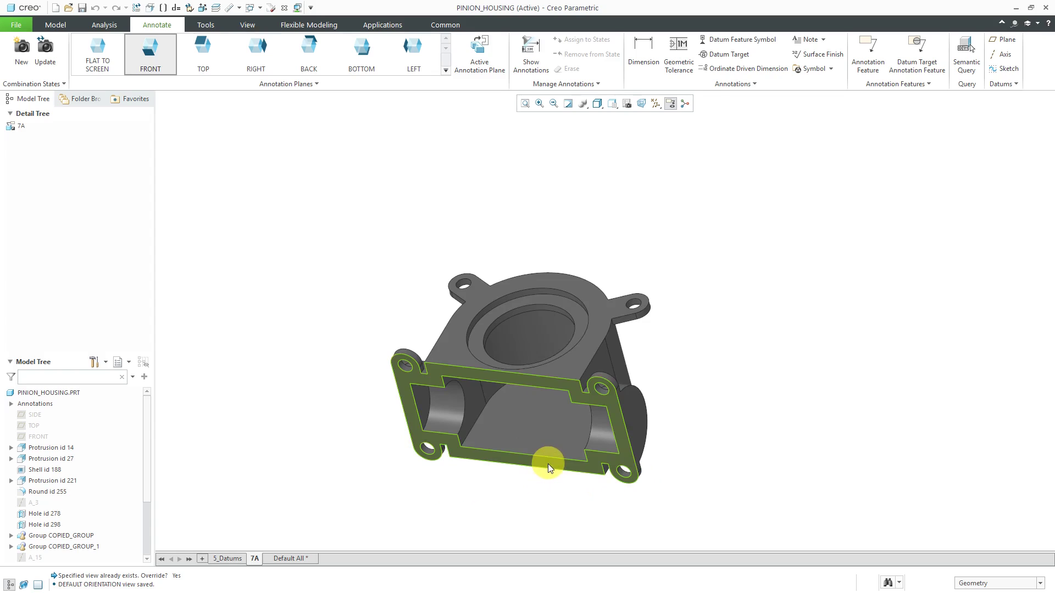
pyautogui.moveTo(548, 464)
pyautogui.mouseDown(button='middle')
pyautogui.moveTo(558, 497)
pyautogui.moveTo(538, 526)
pyautogui.moveTo(519, 493)
pyautogui.mouseUp(button='middle')
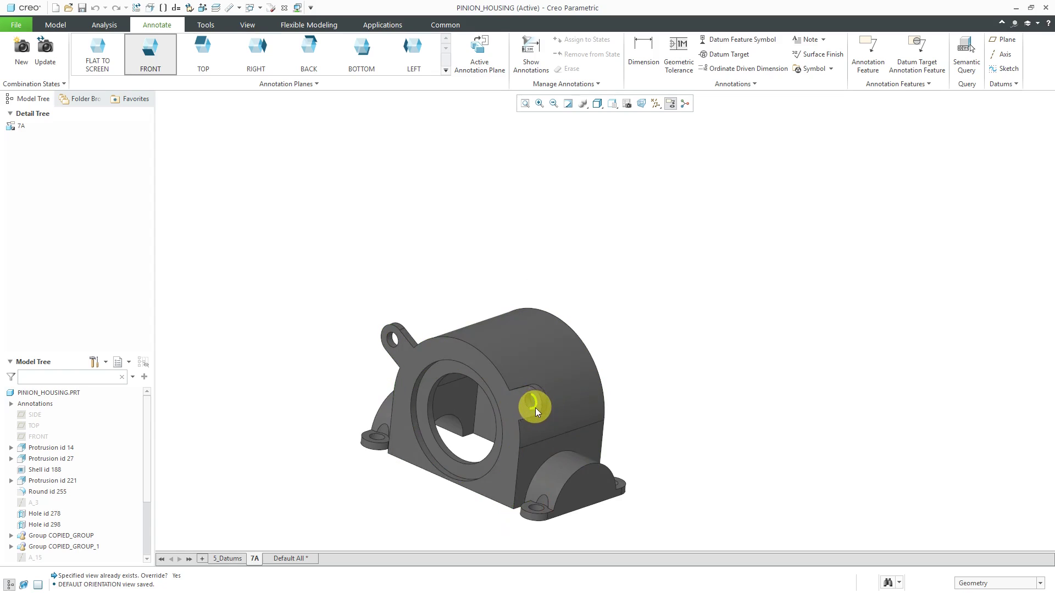
pyautogui.scroll(2, 543, 296)
pyautogui.scroll(-2, 522, 387)
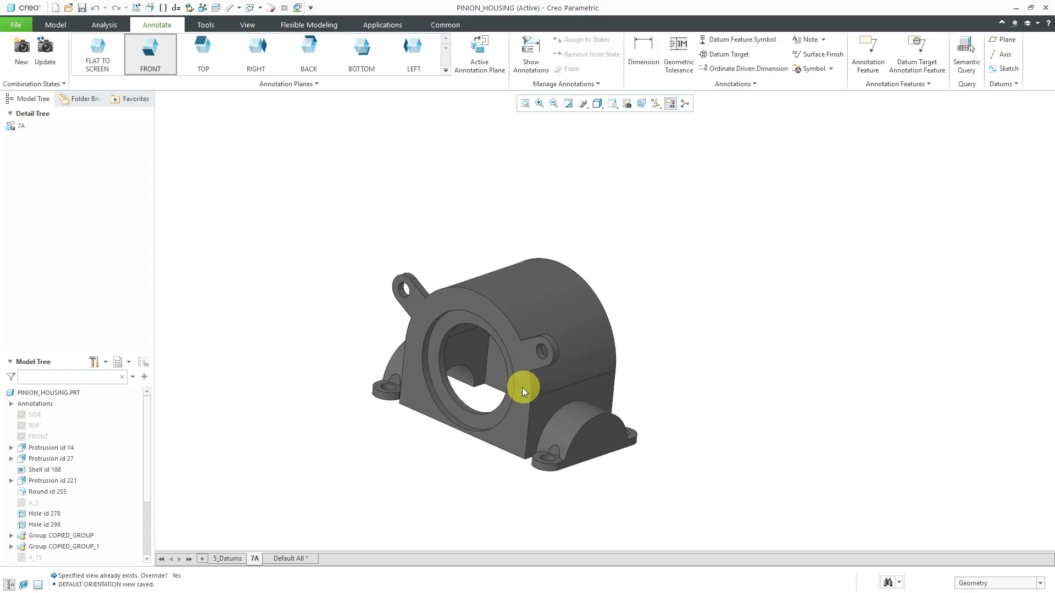
pyautogui.moveTo(522, 387)
pyautogui.mouseDown(button='middle')
pyautogui.moveTo(546, 393)
pyautogui.moveTo(522, 423)
pyautogui.moveTo(529, 416)
pyautogui.mouseUp(button='middle')
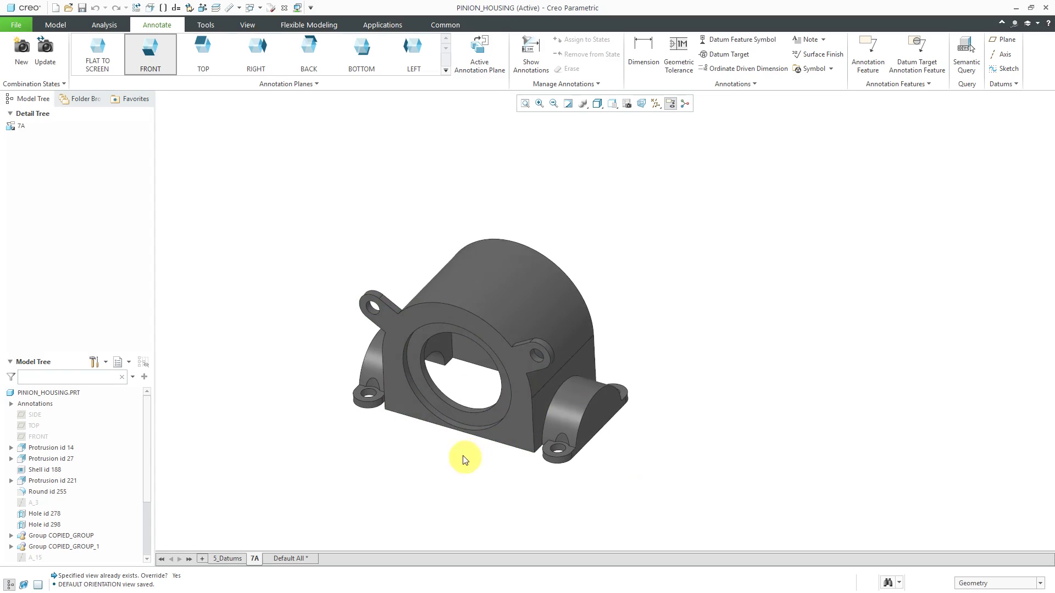
pyautogui.scroll(-3, 436, 455)
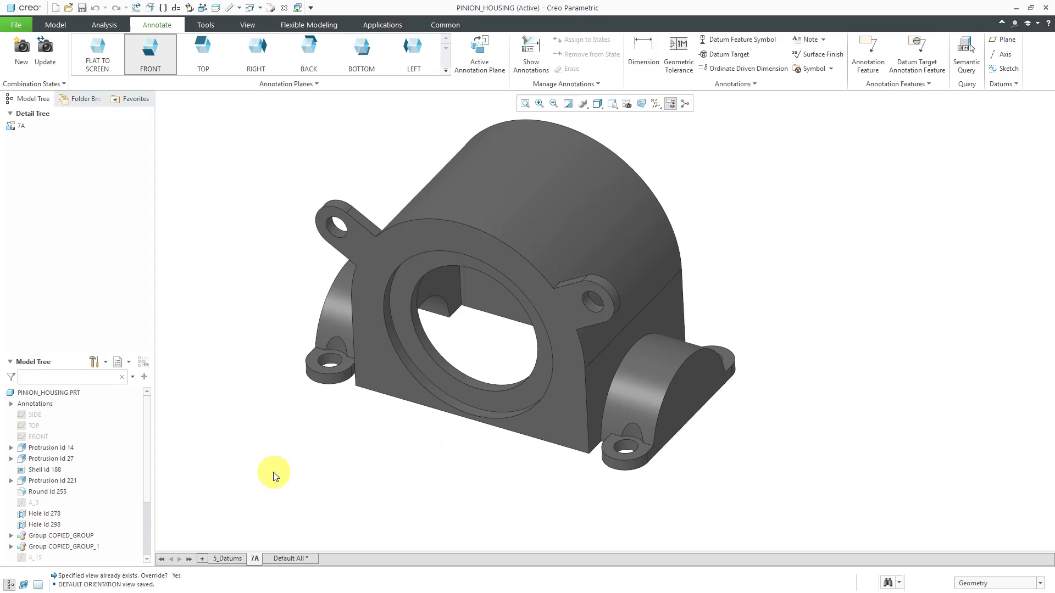
pyautogui.click(54, 447)
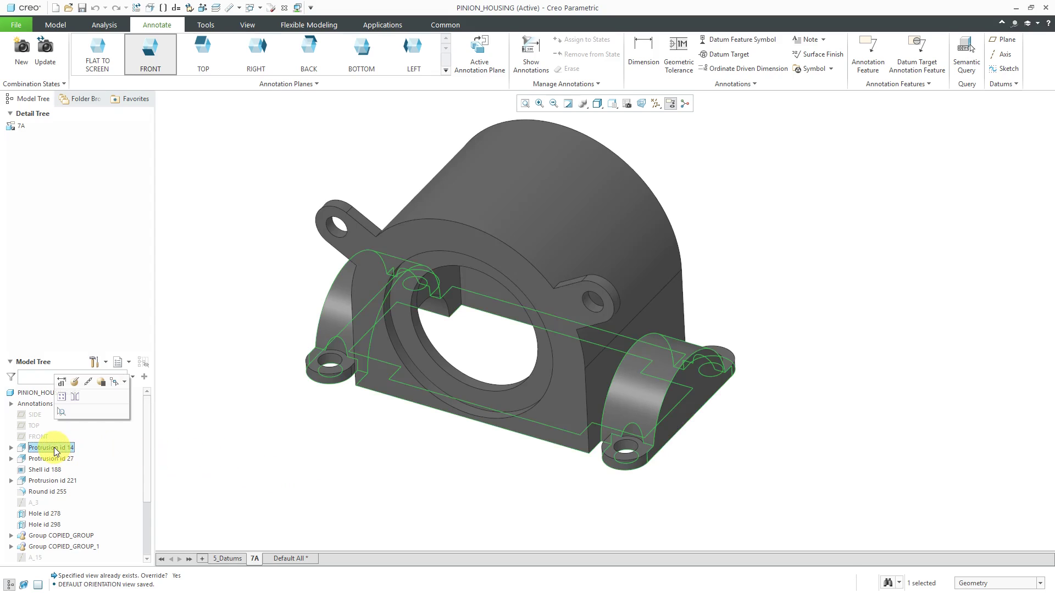
pyautogui.click(62, 383)
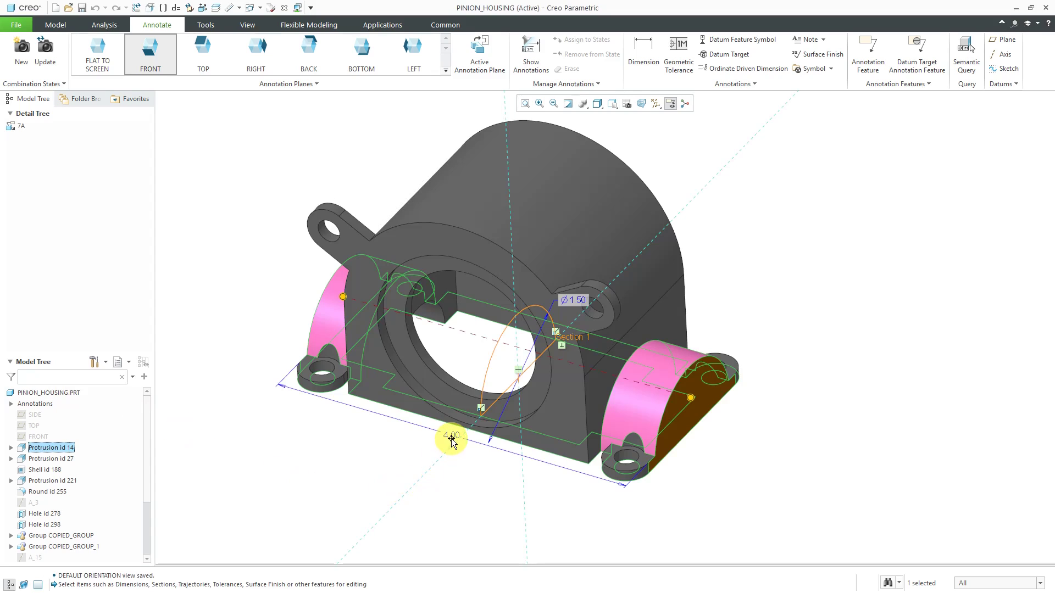
pyautogui.moveTo(490, 462)
pyautogui.mouseDown(button='middle')
pyautogui.moveTo(461, 447)
pyautogui.moveTo(471, 461)
pyautogui.mouseUp(button='middle')
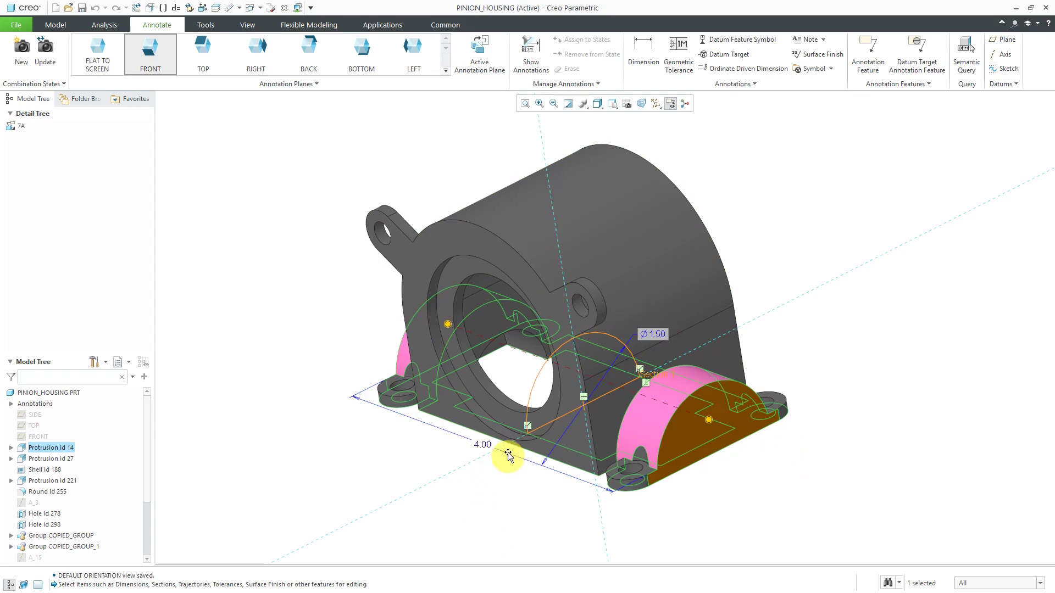
pyautogui.click(61, 459)
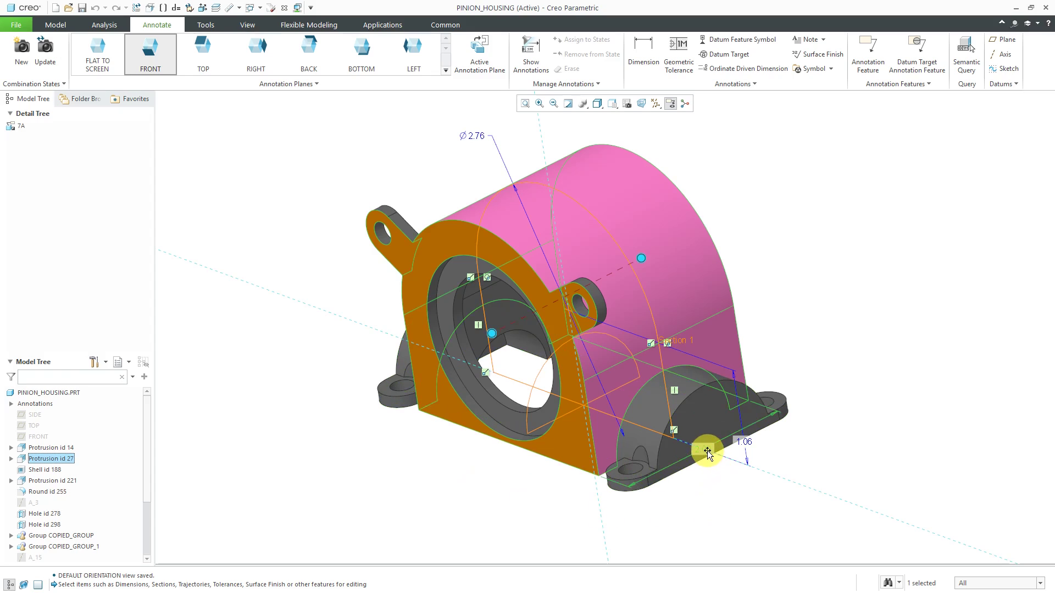
pyautogui.click(55, 482)
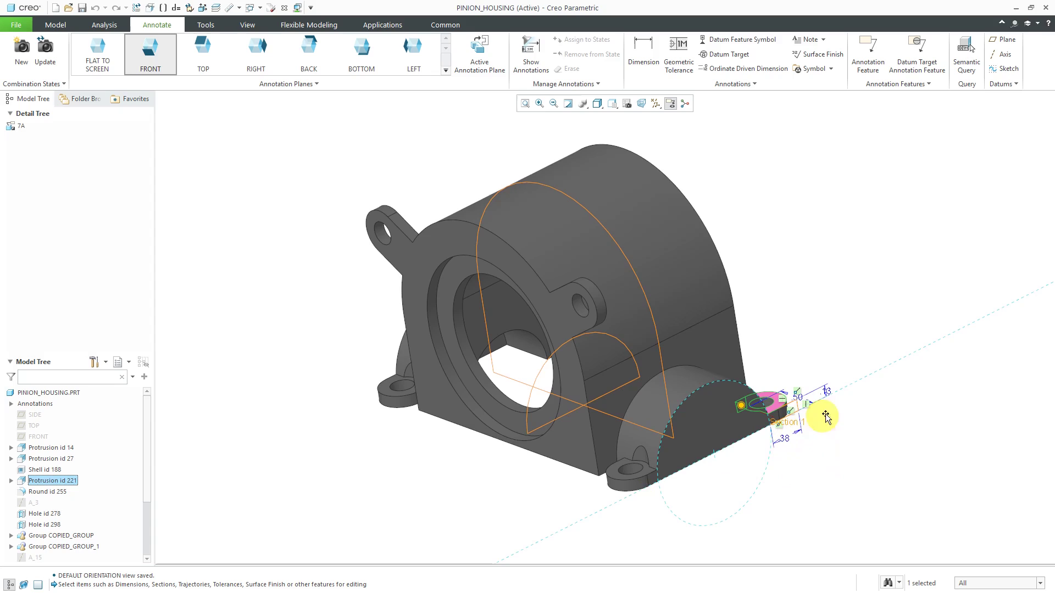
pyautogui.scroll(3, 819, 412)
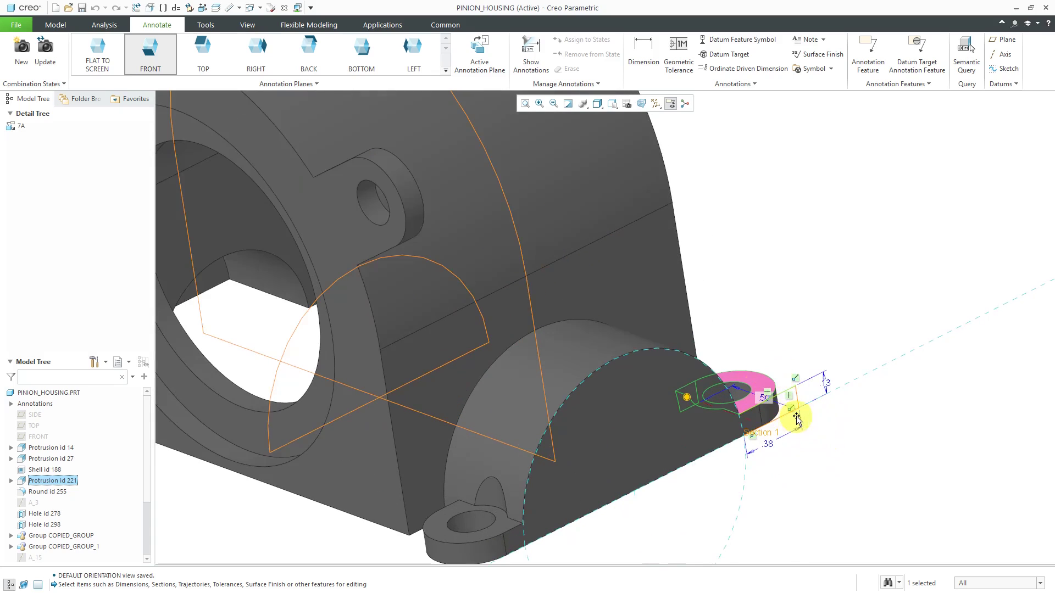
pyautogui.scroll(-3, 770, 391)
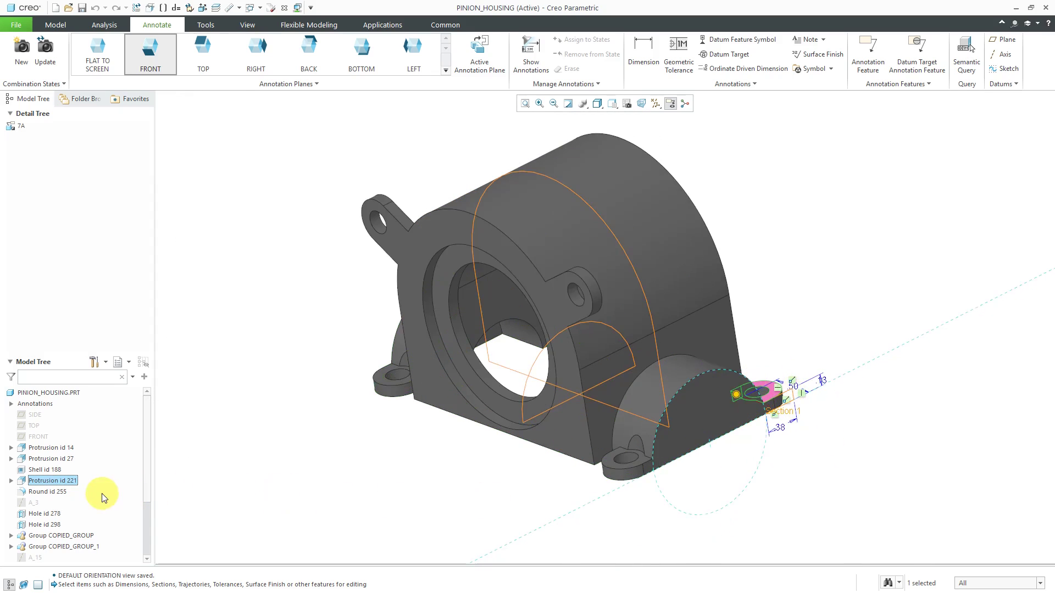
pyautogui.click(53, 515)
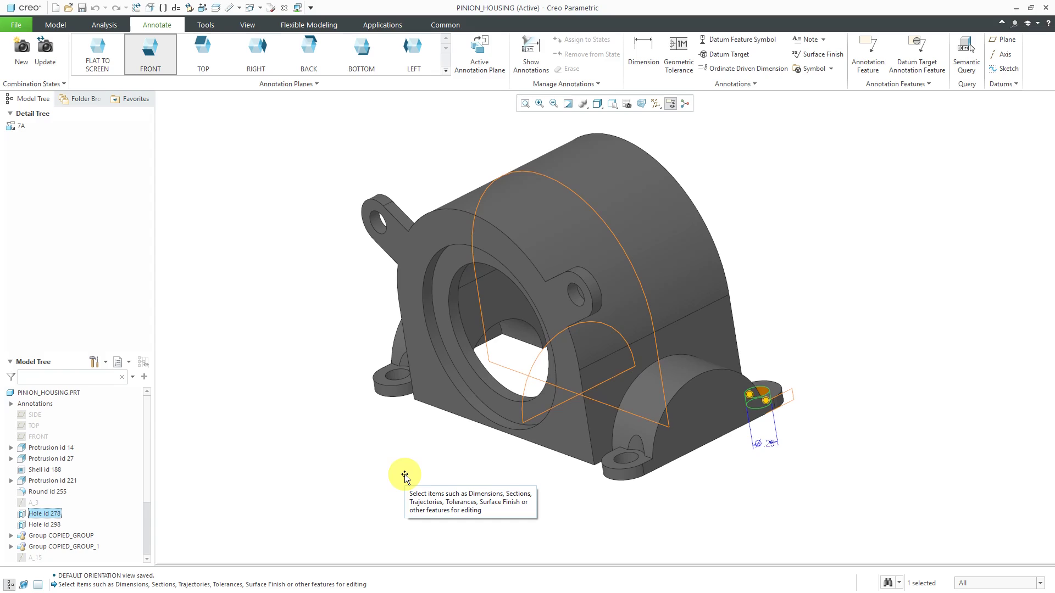
pyautogui.click(321, 425)
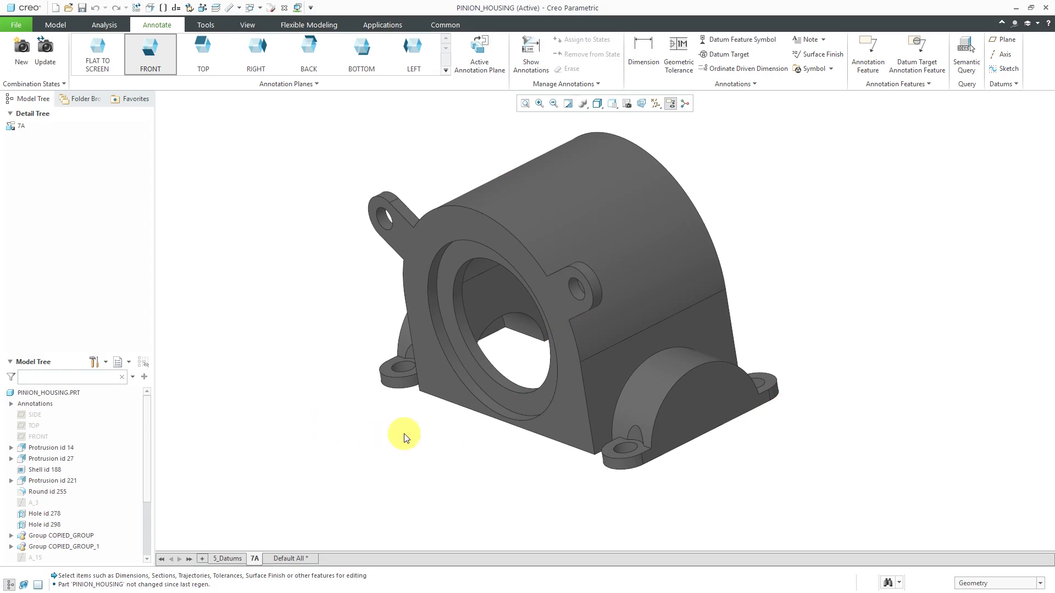
# - Rotate the housing to a frontal view and save it as orientation 7A
pyautogui.moveTo(456, 421); pyautogui.dragTo(565, 487, button='middle')
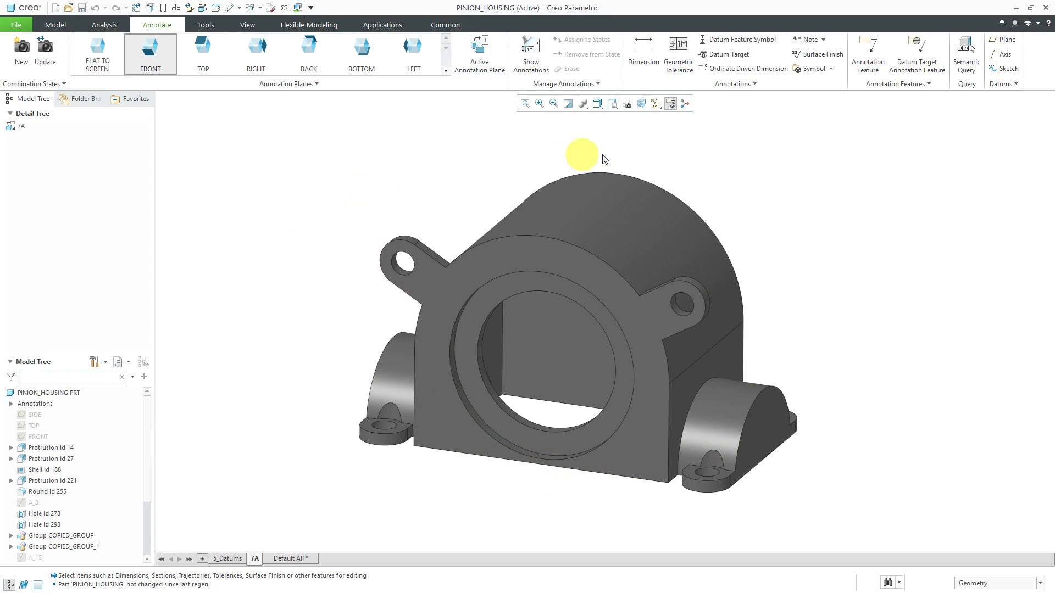
pyautogui.click(627, 105)
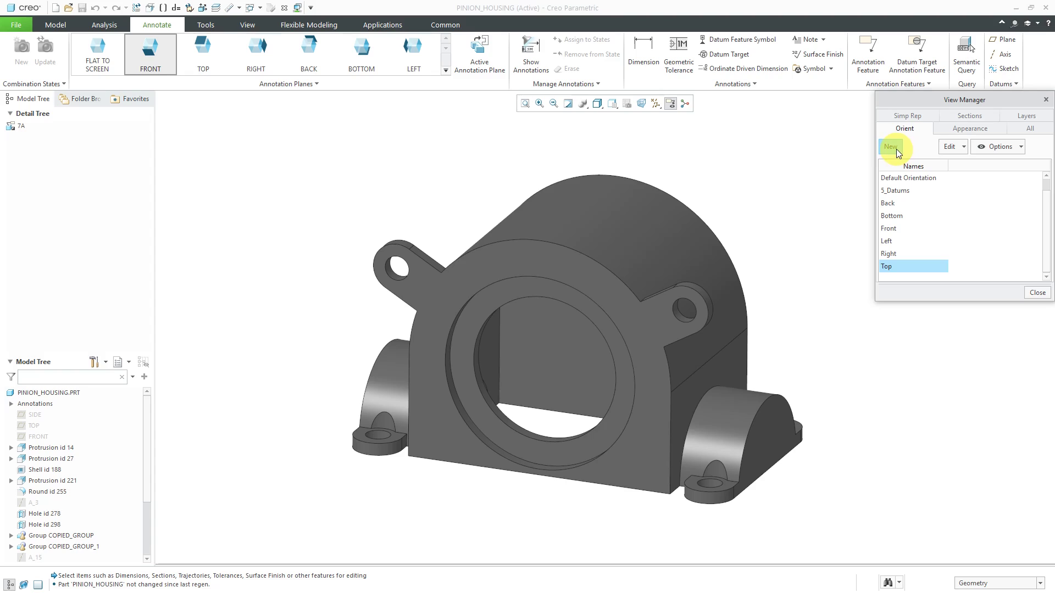
pyautogui.click(897, 153)
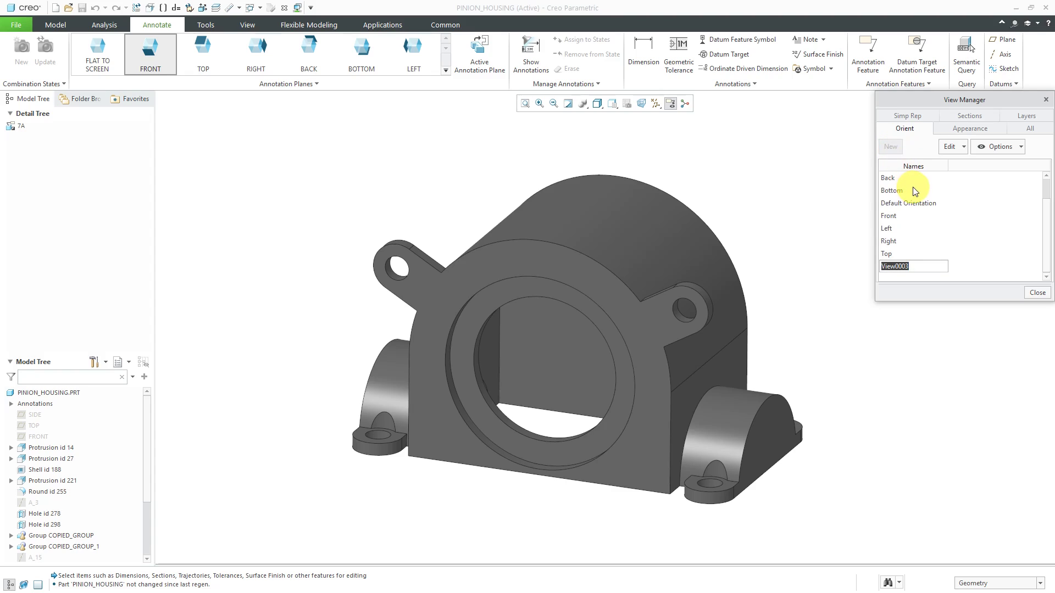
pyautogui.write('7A')
pyautogui.press('Return')
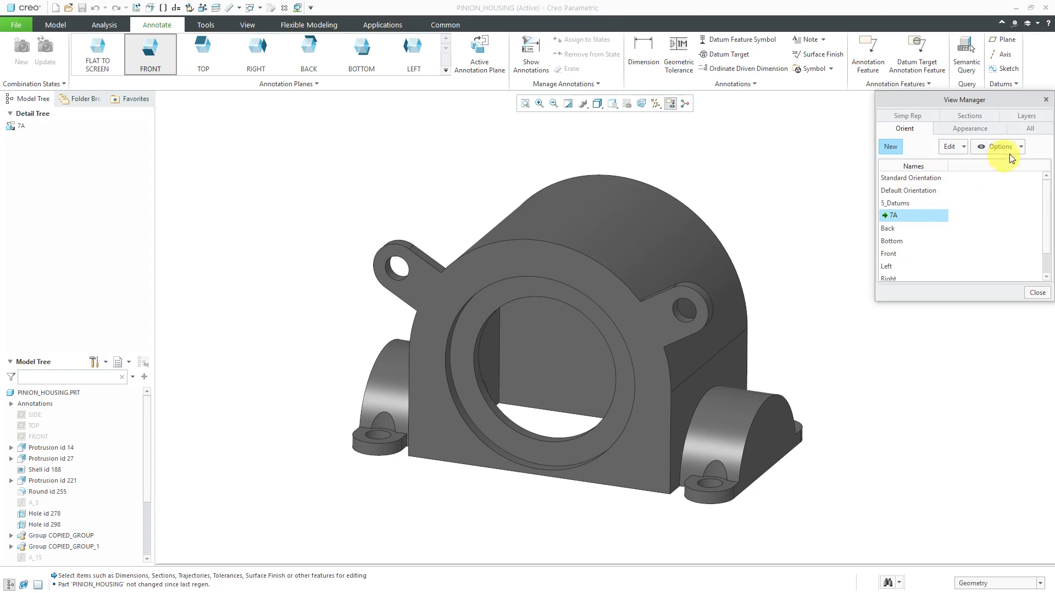
# - Redefine combination state 7A to use the 7A orientation
pyautogui.click(1030, 128)
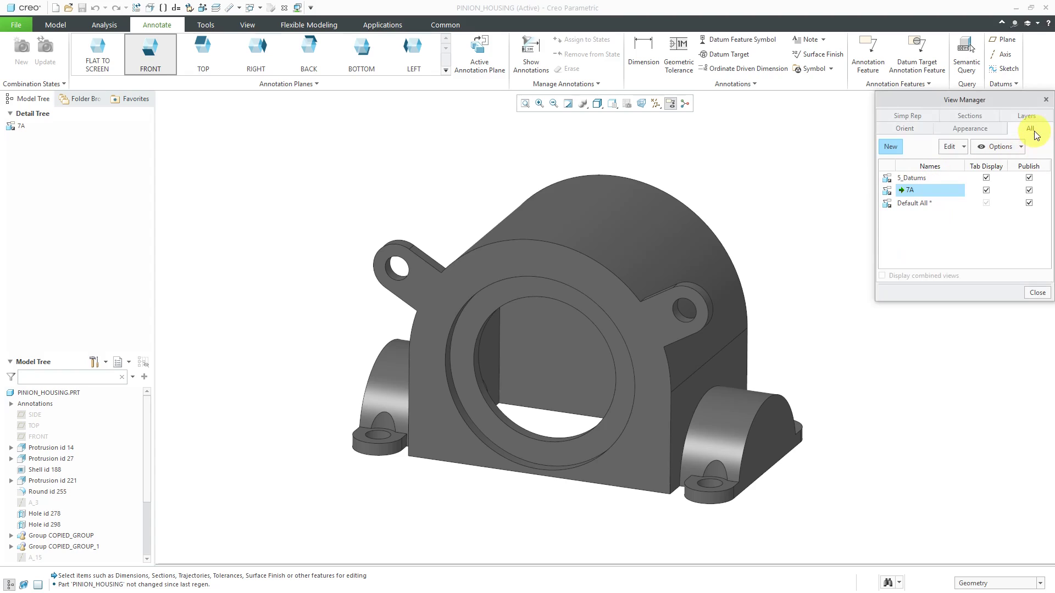
pyautogui.rightClick(913, 191)
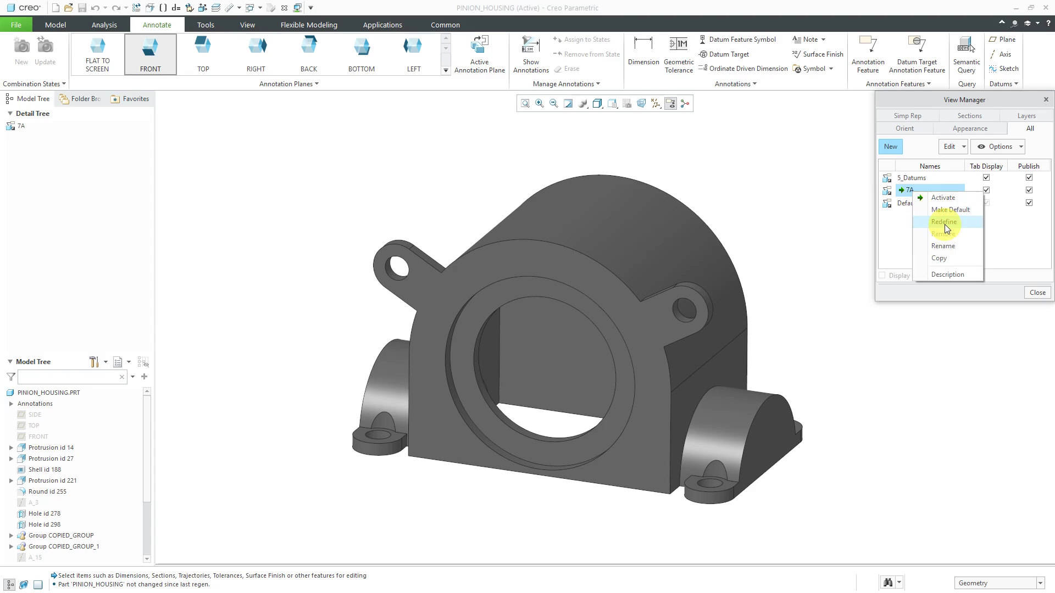
pyautogui.click(945, 223)
pyautogui.click(955, 135)
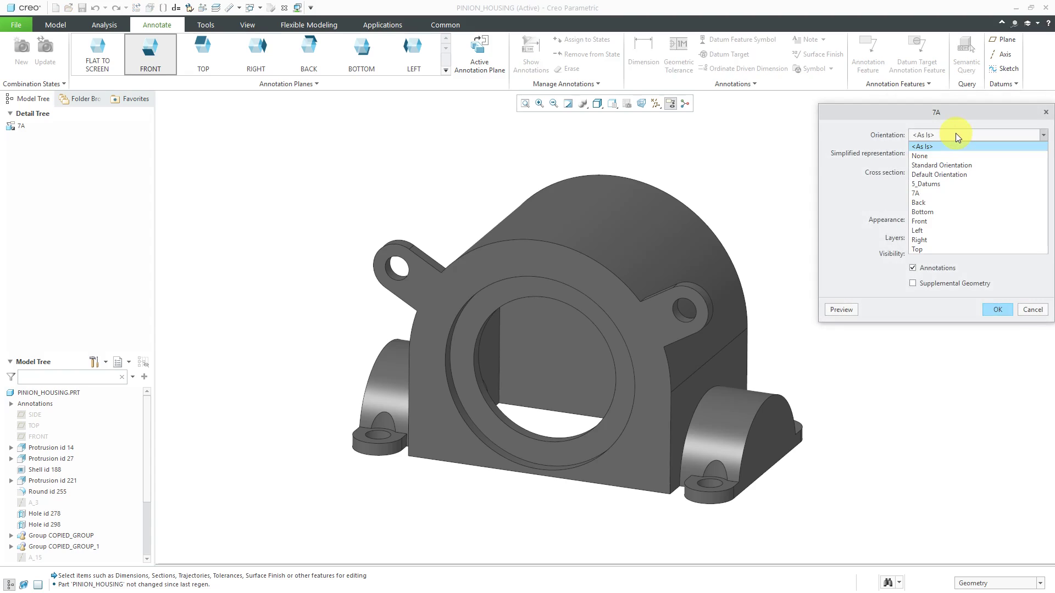
pyautogui.click(936, 193)
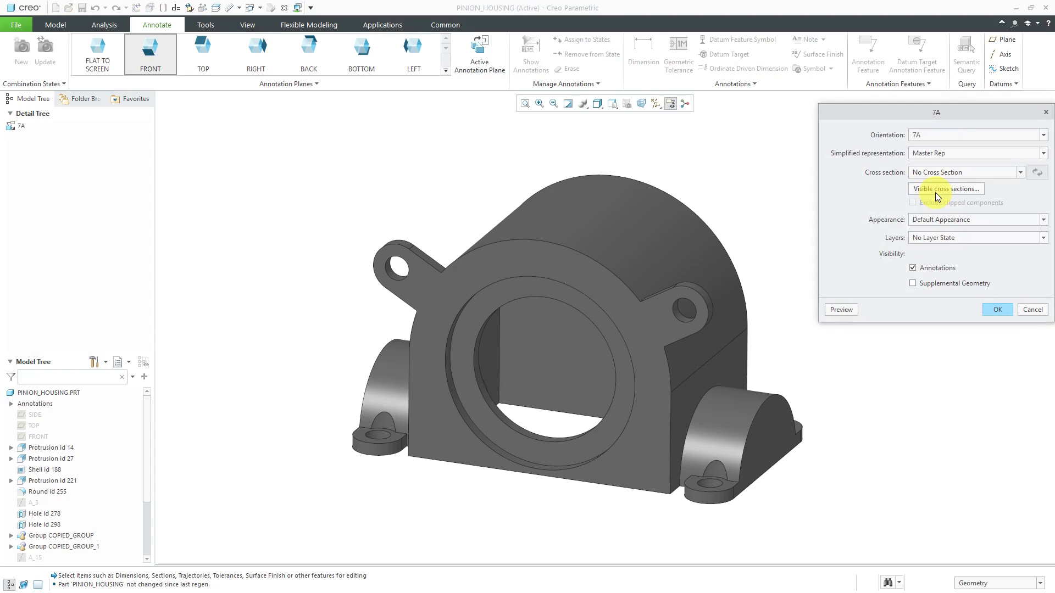
pyautogui.click(995, 311)
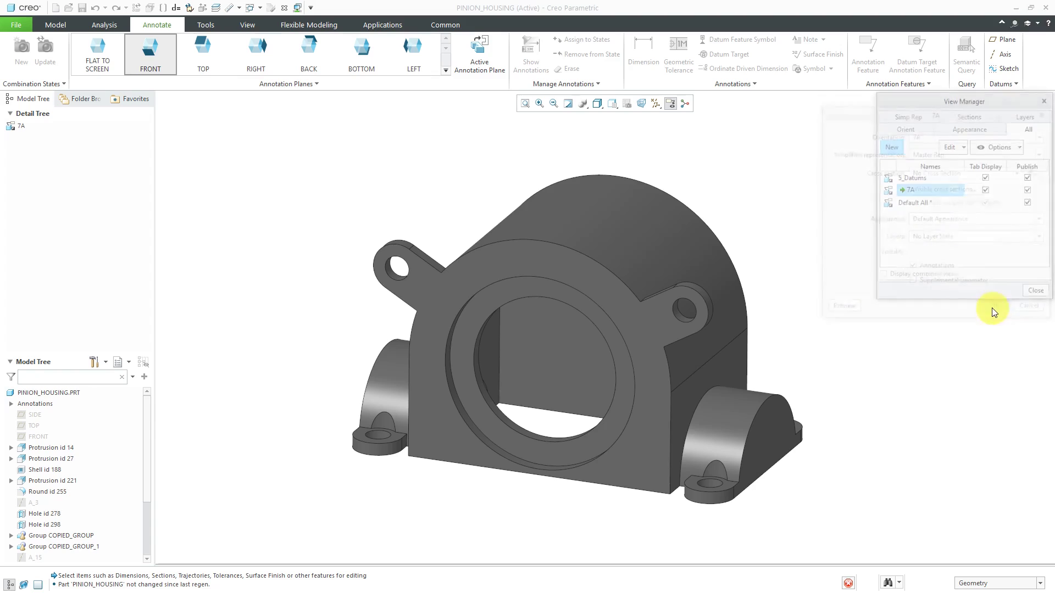
pyautogui.click(1027, 294)
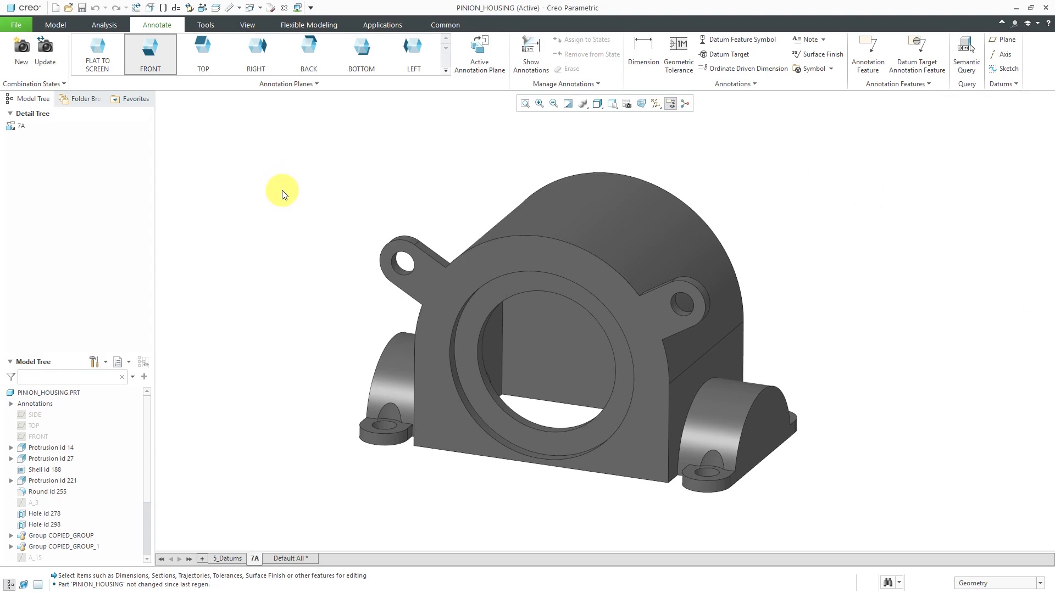
# - Show the Ø2.76 (d4) and 1.06 (d5) dimensions of Protrusion id 27
pyautogui.click(51, 460)
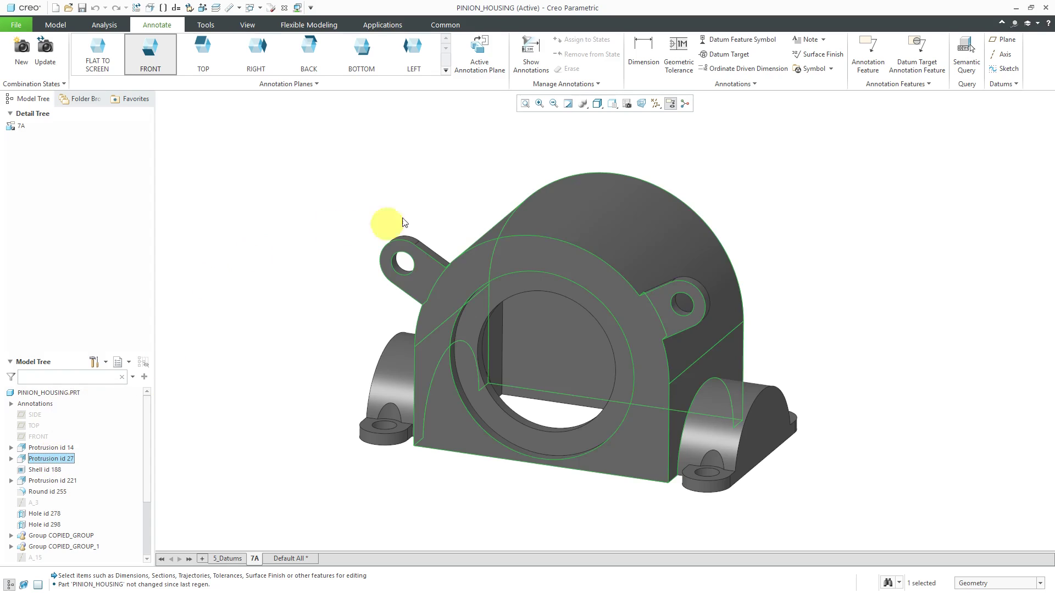
pyautogui.click(530, 55)
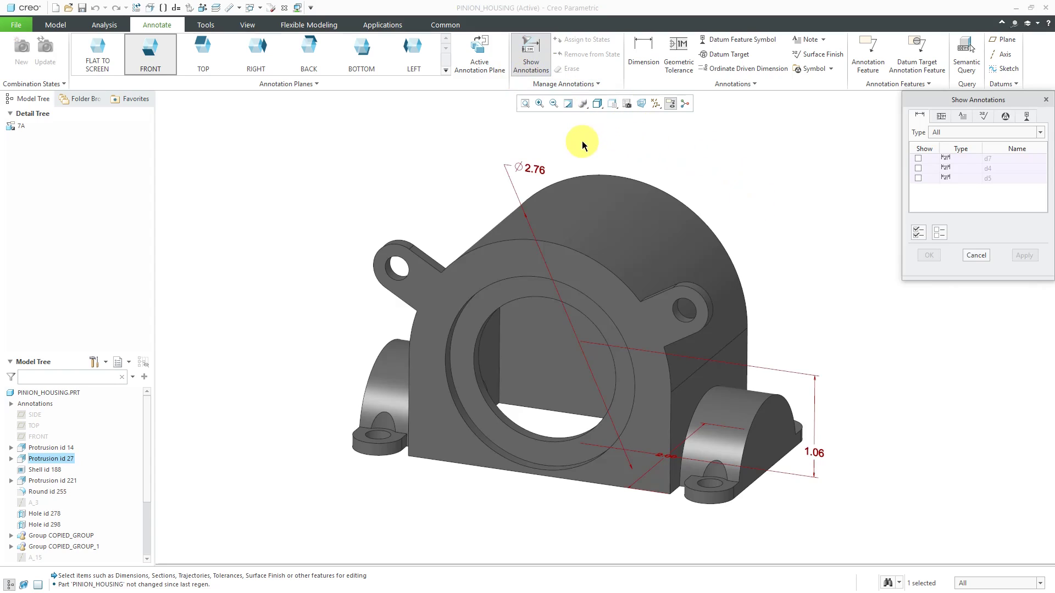
pyautogui.click(533, 171)
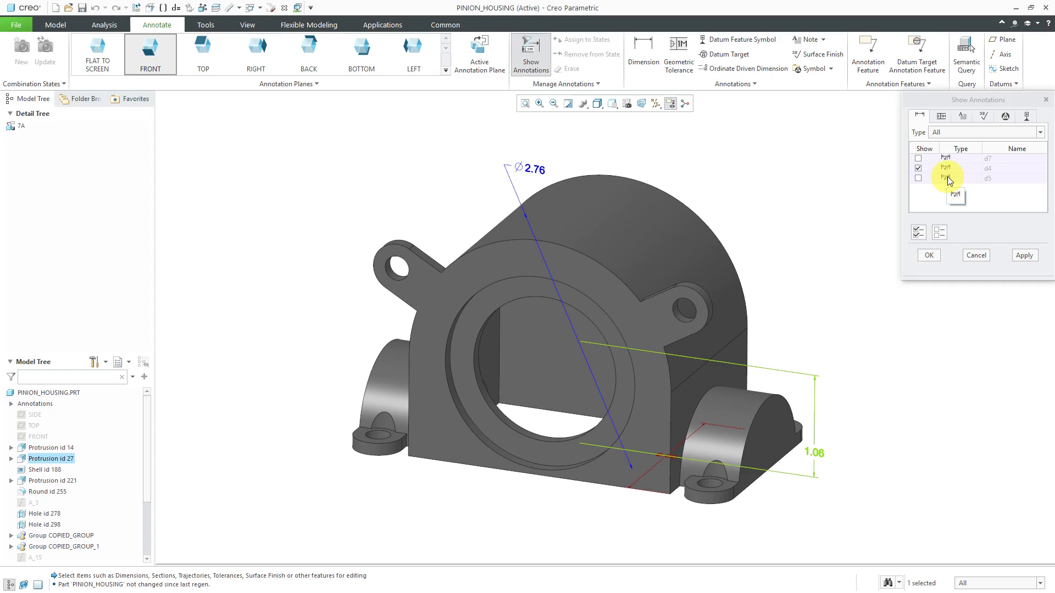
pyautogui.click(917, 178)
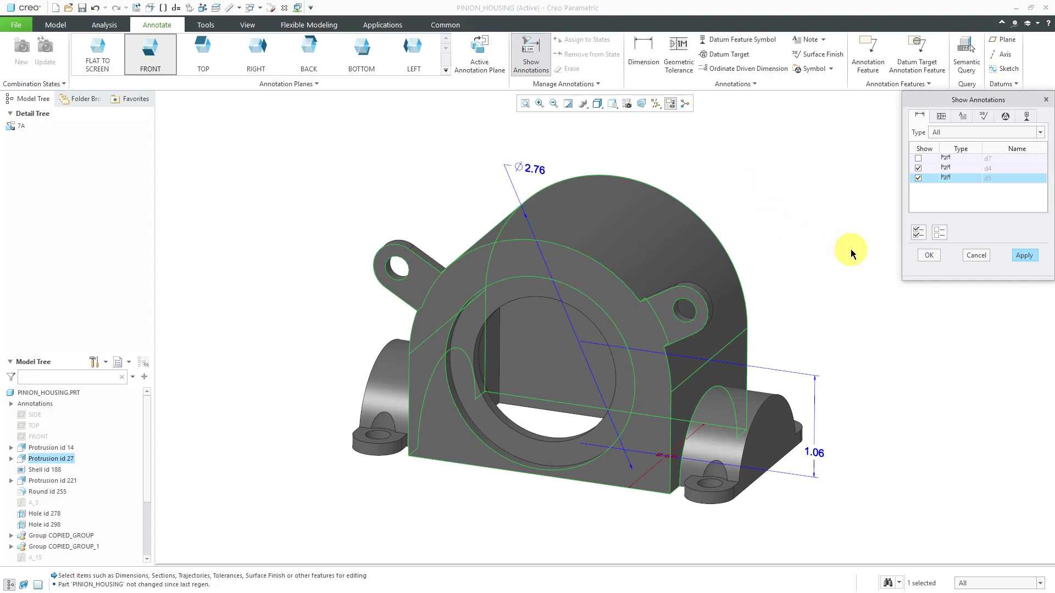
pyautogui.click(927, 259)
# - Confirm the shown dimensions and move Ø2.76 onto the housing's front-face annotation plane
pyautogui.click(810, 219)
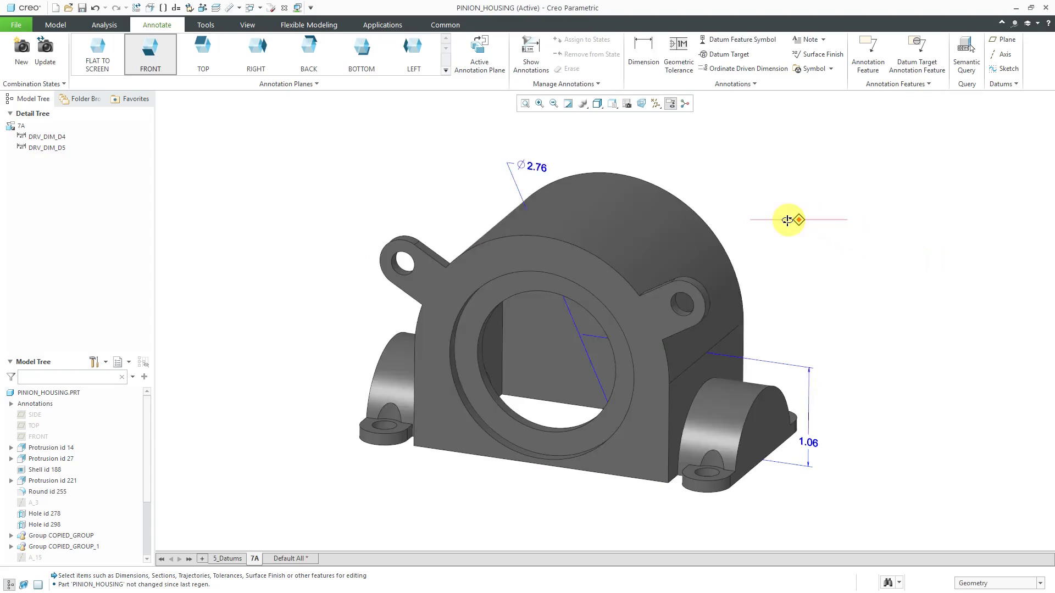
pyautogui.moveTo(787, 220)
pyautogui.mouseDown(button='middle')
pyautogui.moveTo(808, 205)
pyautogui.moveTo(806, 179)
pyautogui.moveTo(789, 223)
pyautogui.moveTo(801, 208)
pyautogui.moveTo(797, 219)
pyautogui.mouseUp(button='middle')
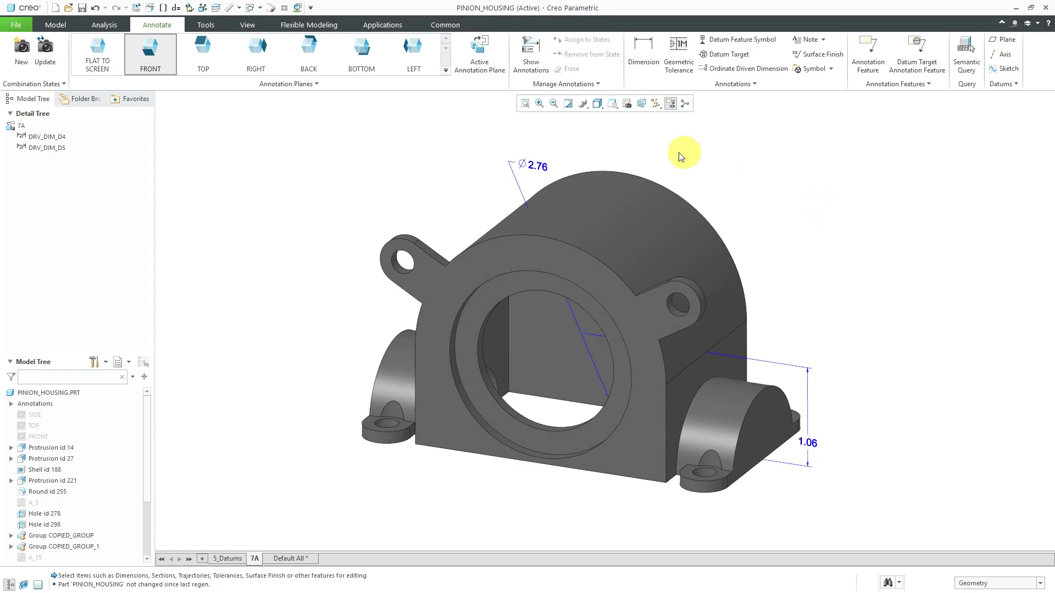
pyautogui.click(542, 169)
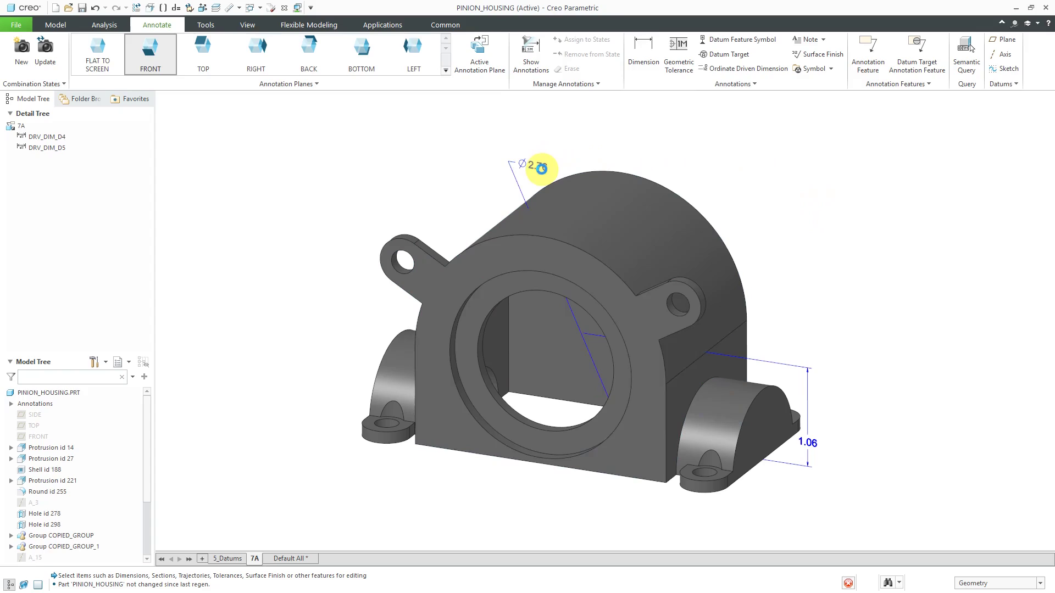
pyautogui.rightClick(542, 169)
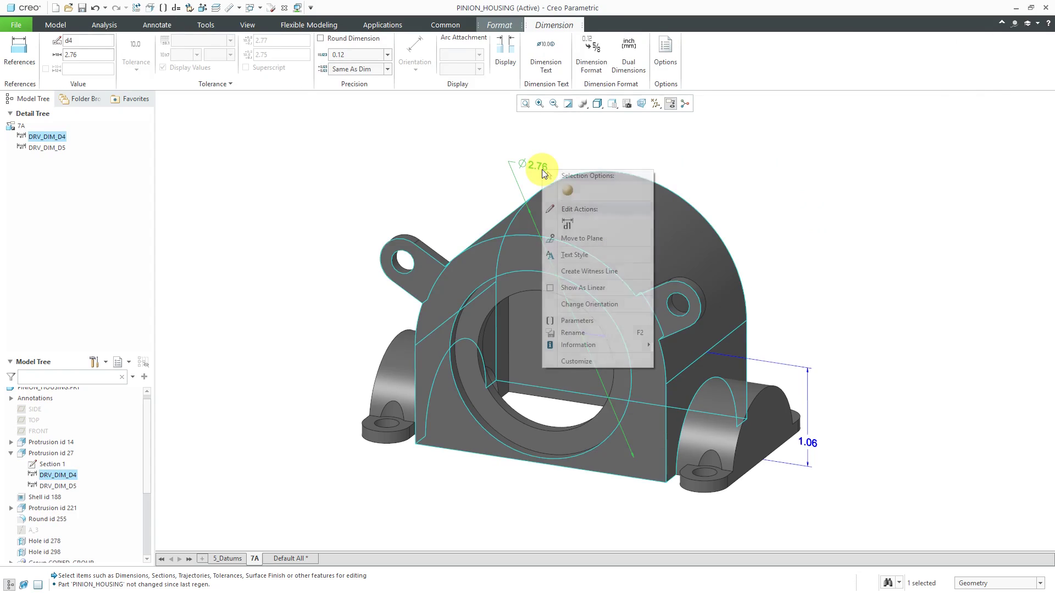
pyautogui.click(590, 238)
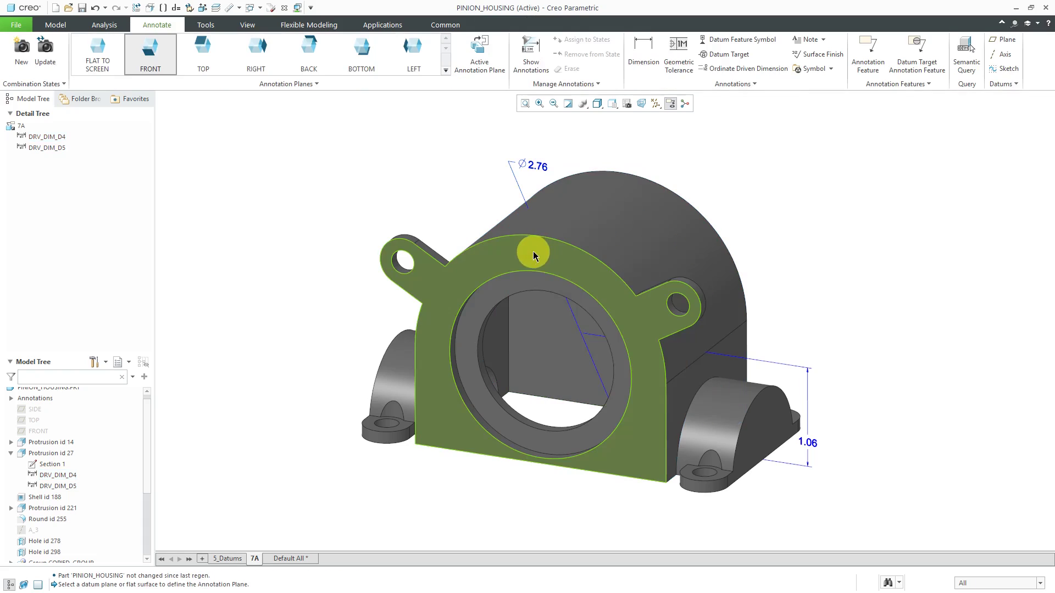
pyautogui.click(526, 255)
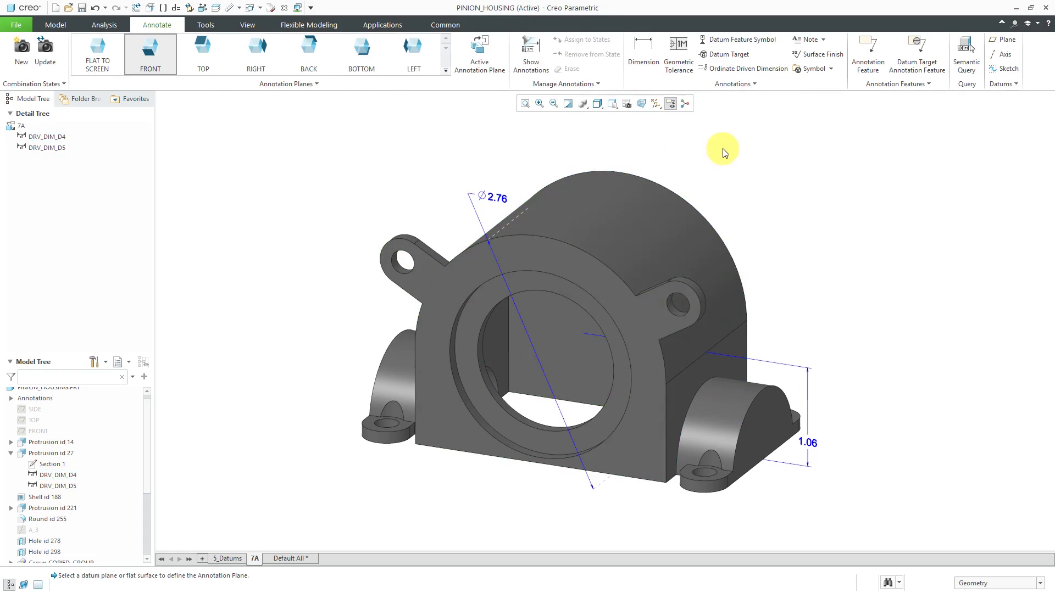
pyautogui.moveTo(725, 148)
pyautogui.mouseDown(button='middle')
pyautogui.moveTo(705, 149)
pyautogui.moveTo(718, 146)
pyautogui.mouseUp(button='middle')
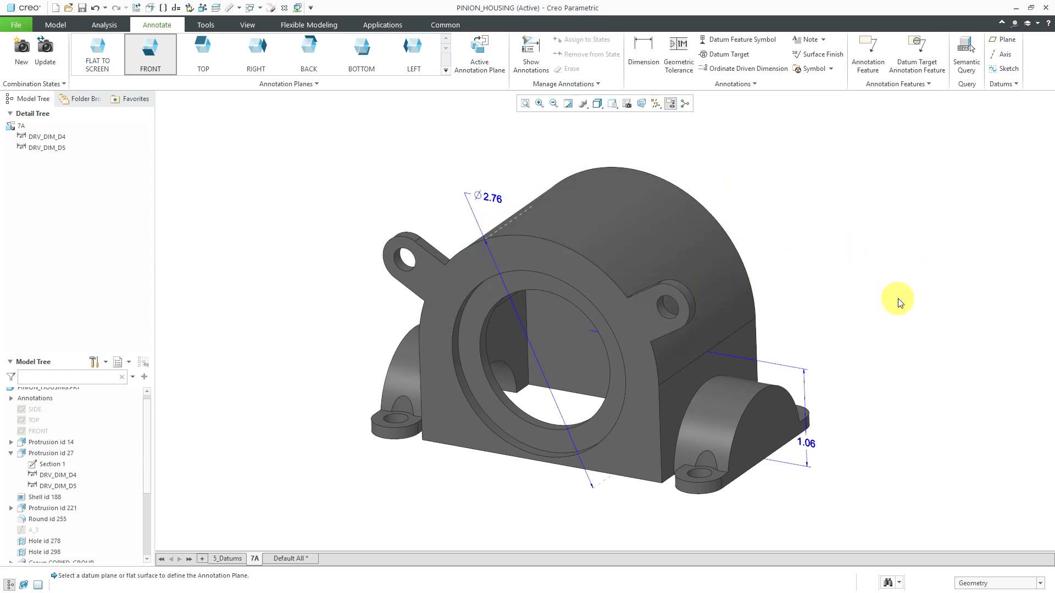
# - Move the 1.06 dimension onto the front-face plane and shift it right, clear of the base
pyautogui.click(812, 443)
pyautogui.rightClick(811, 444)
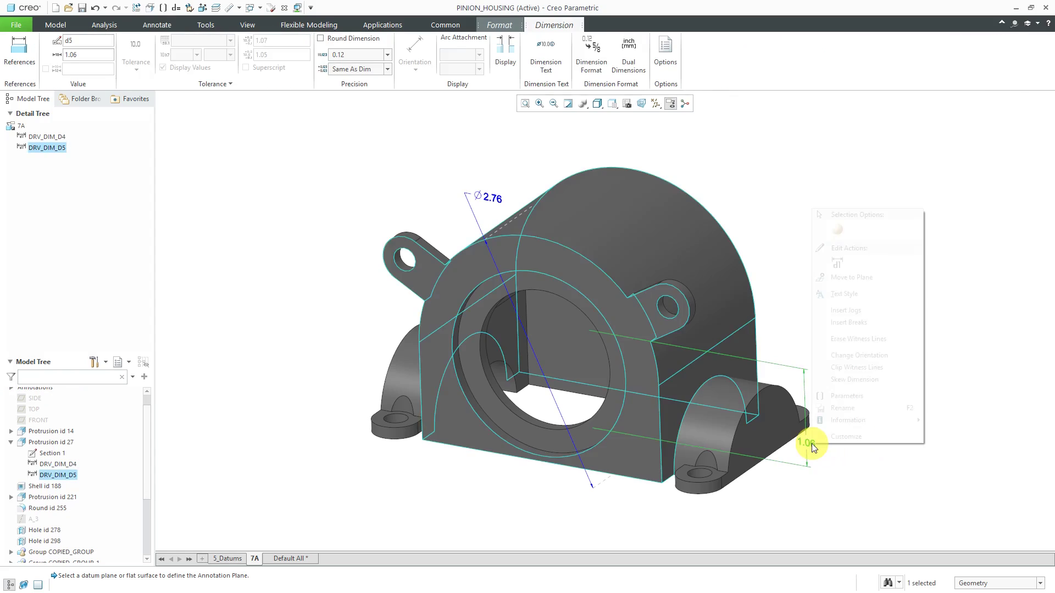
pyautogui.click(863, 277)
pyautogui.click(641, 393)
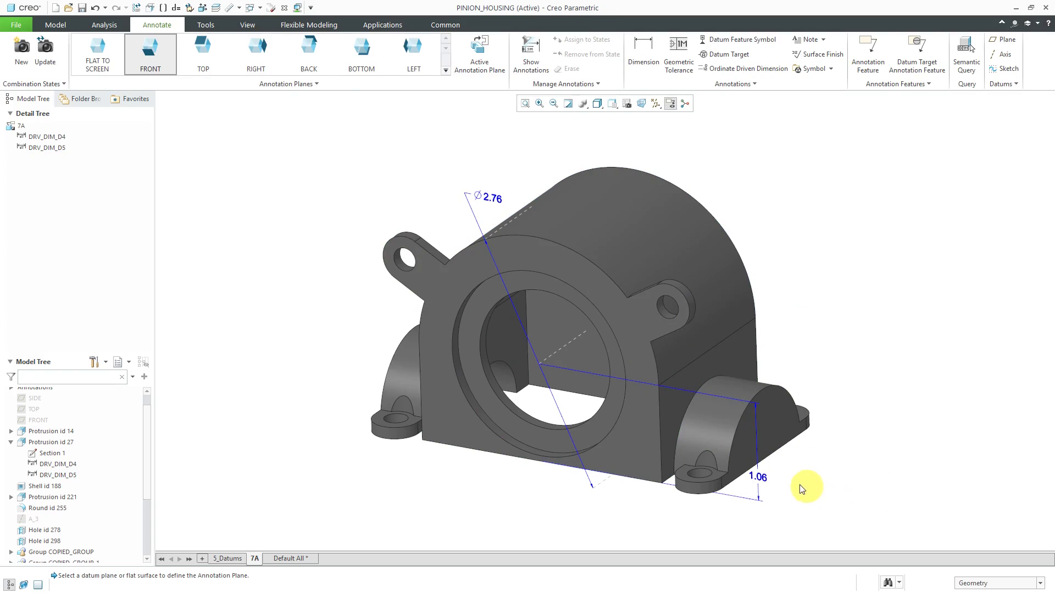
pyautogui.click(762, 477)
pyautogui.moveTo(762, 476); pyautogui.dragTo(805, 464)
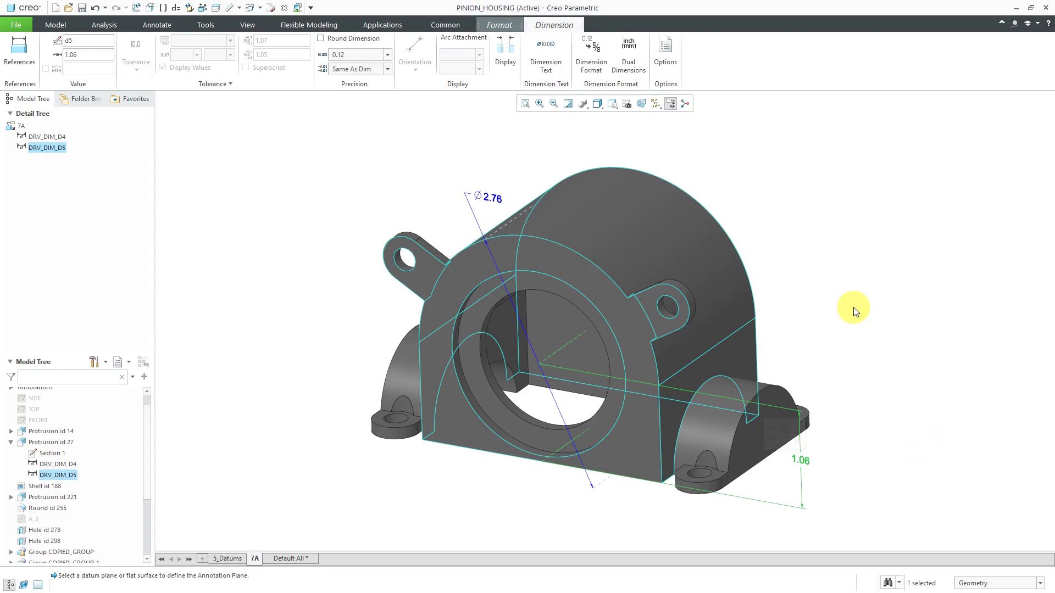
# - Flip the Ø2.76 text and reposition it up and left above the housing
pyautogui.click(495, 198)
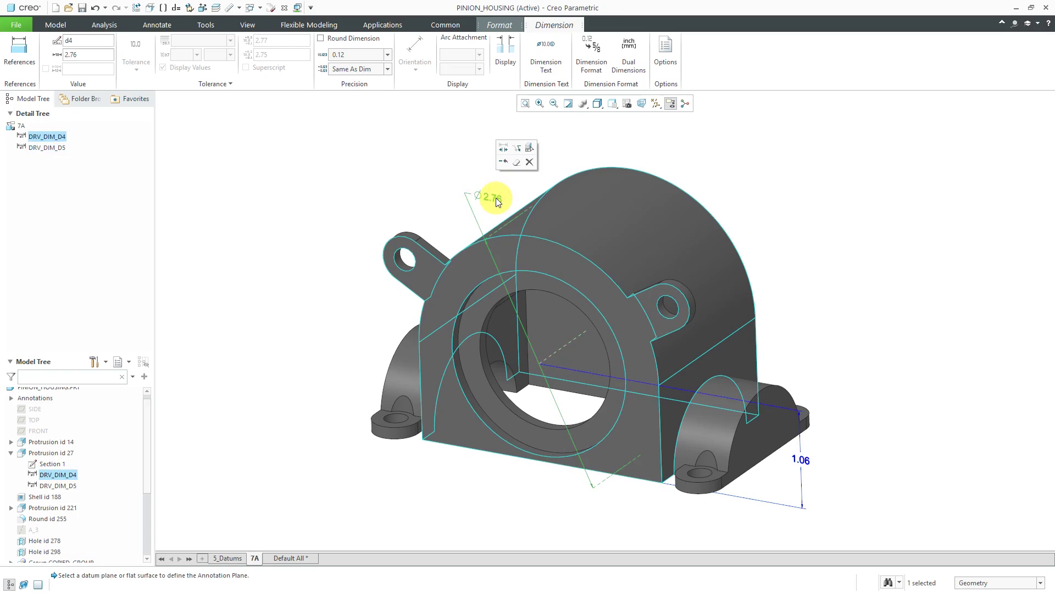
pyautogui.click(515, 149)
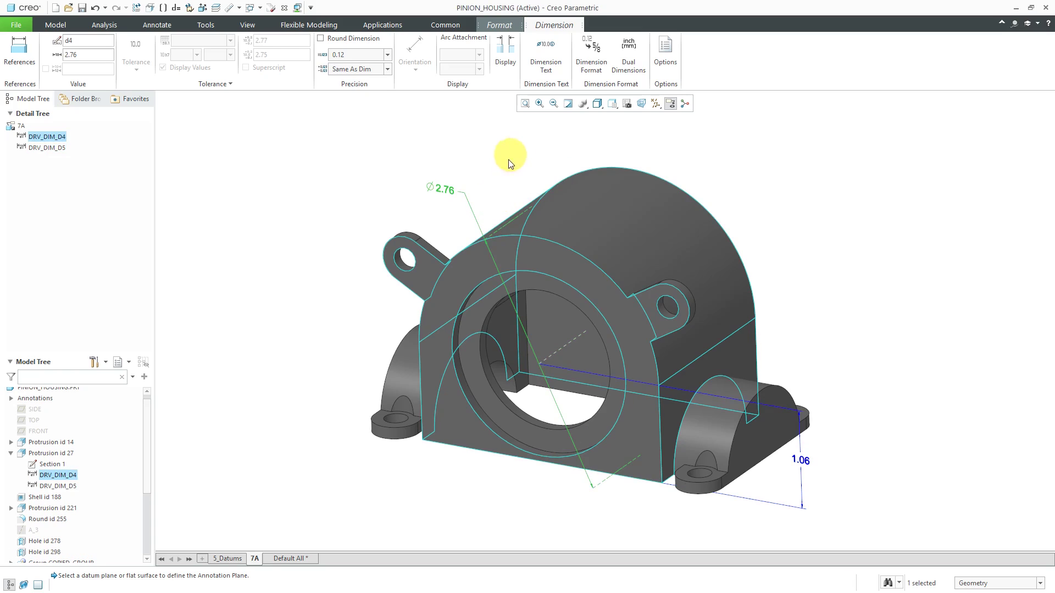
pyautogui.moveTo(454, 189); pyautogui.dragTo(429, 176)
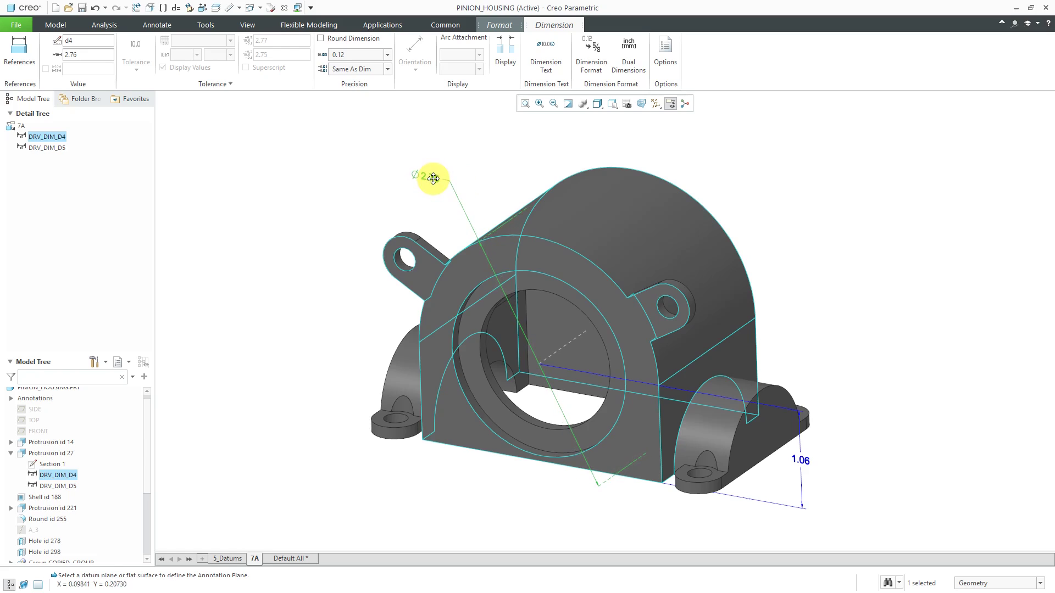
pyautogui.click(817, 177)
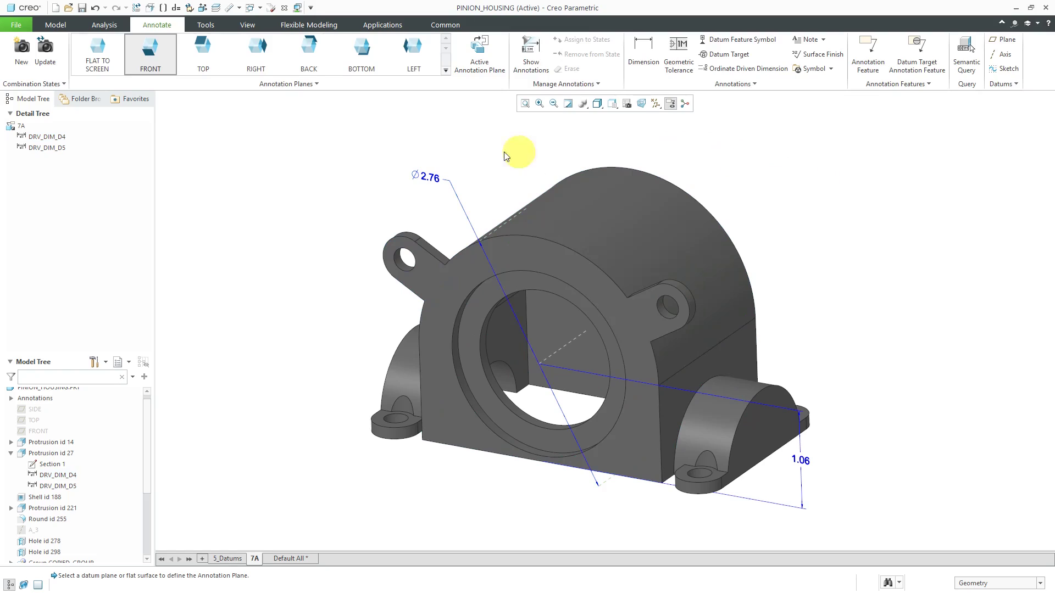
# - Select the Ø1.50 bore dimension in the 5_Datums combination state
pyautogui.click(230, 559)
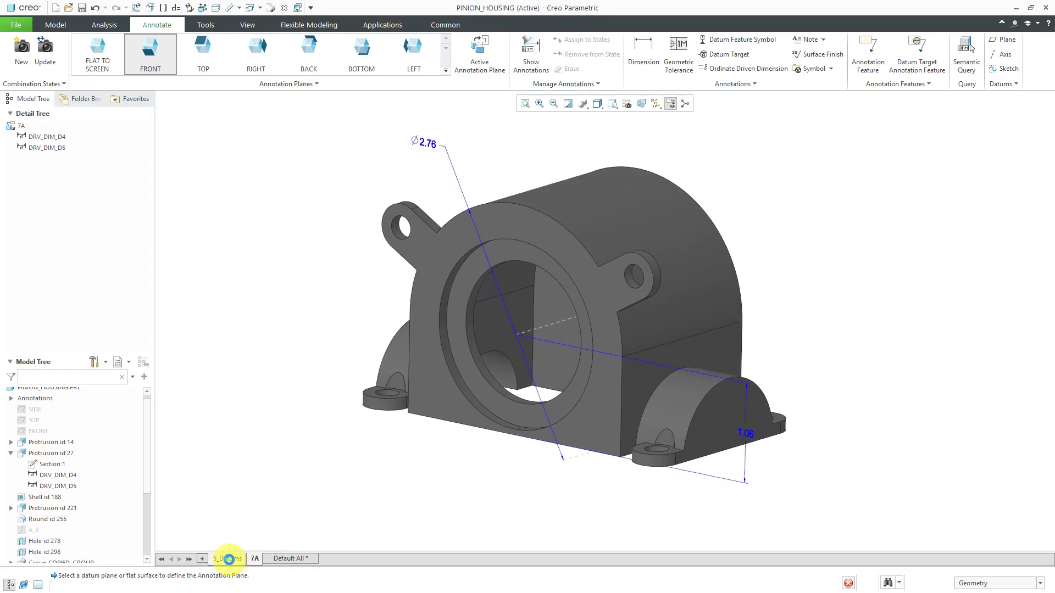
pyautogui.click(741, 147)
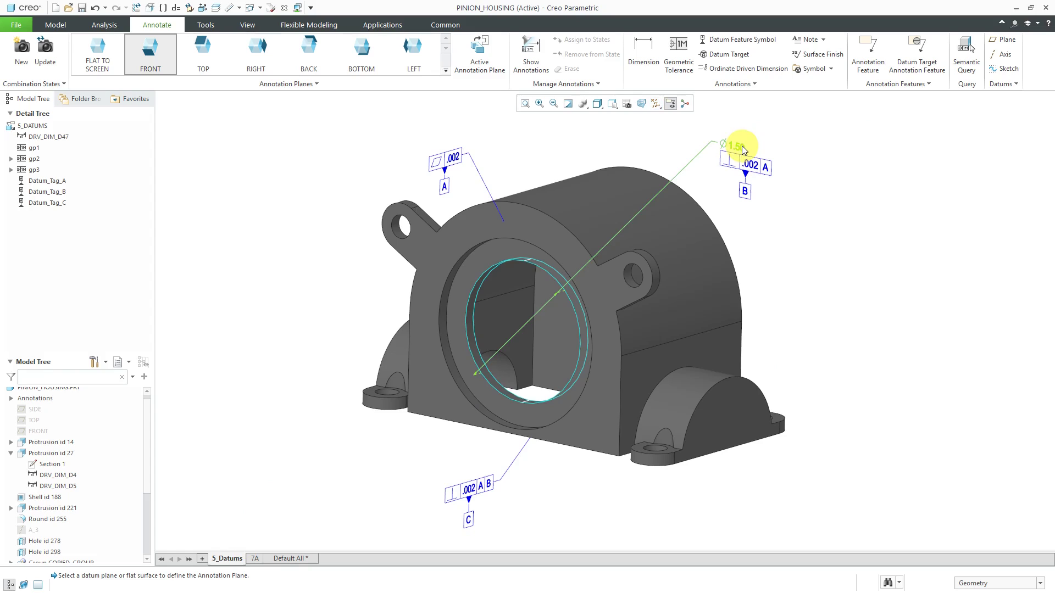
pyautogui.click(742, 148)
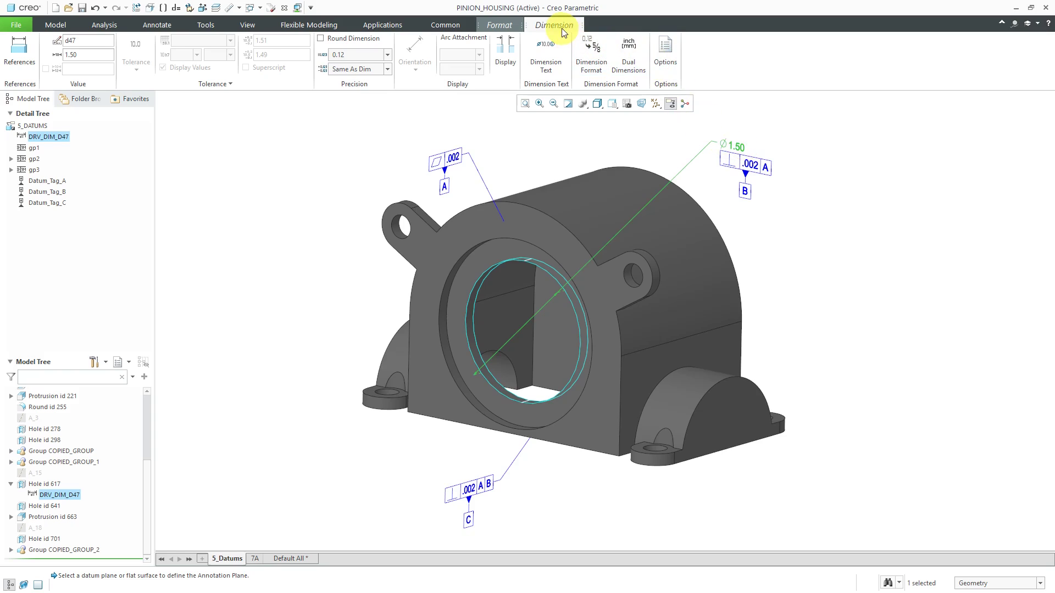
pyautogui.click(506, 25)
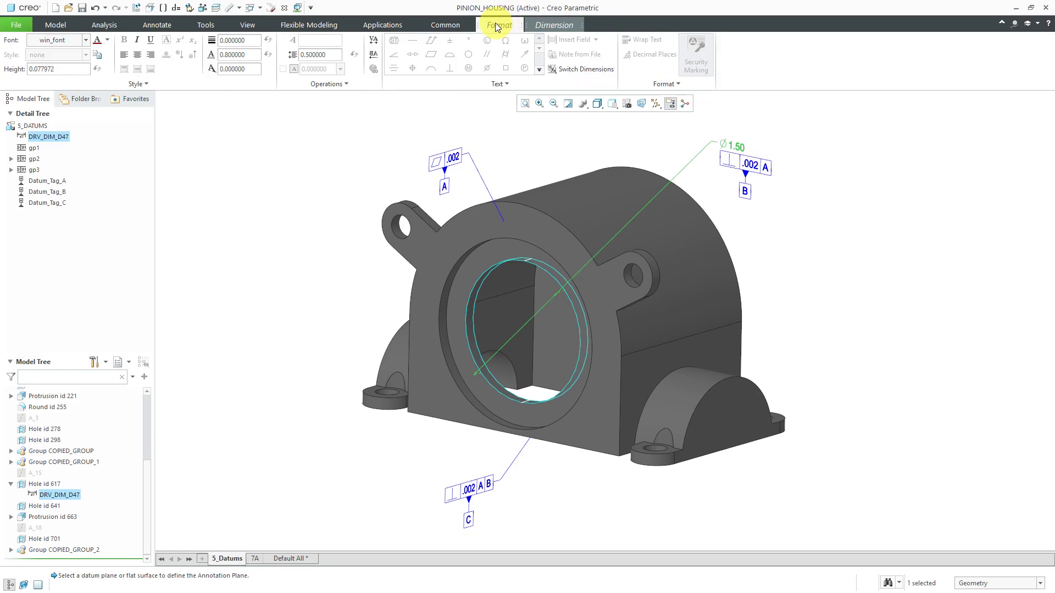
pyautogui.click(165, 26)
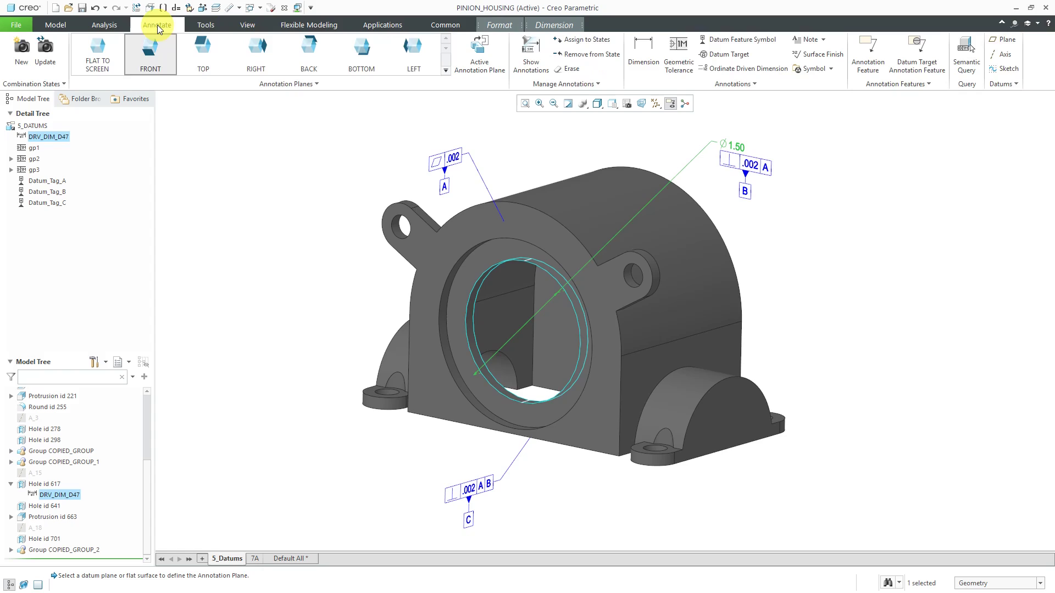
# - Assign the Ø1.50 dimension to state 7A and display the 7A state
pyautogui.click(603, 44)
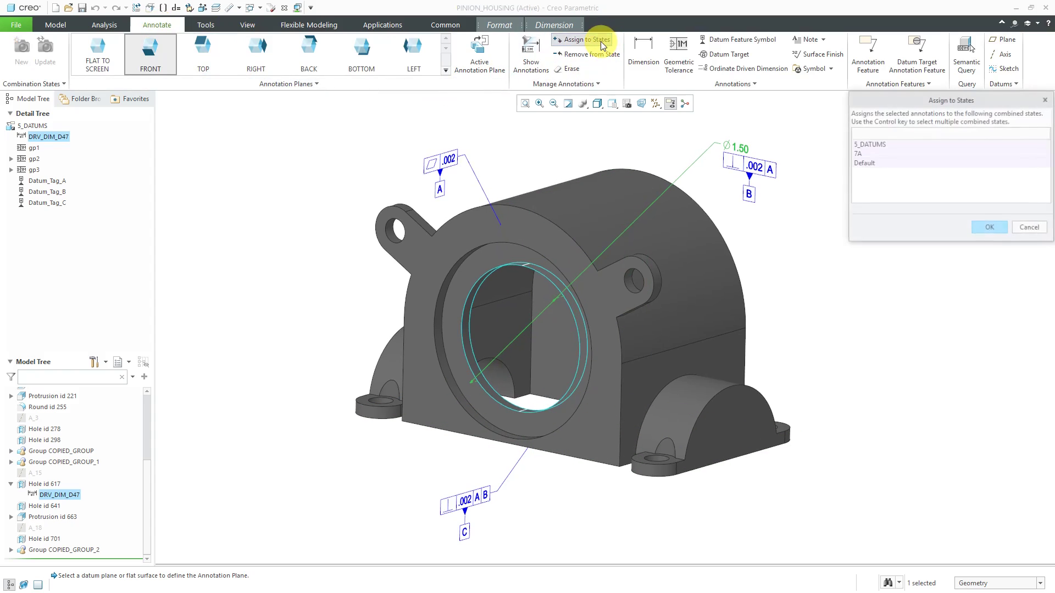
pyautogui.click(860, 155)
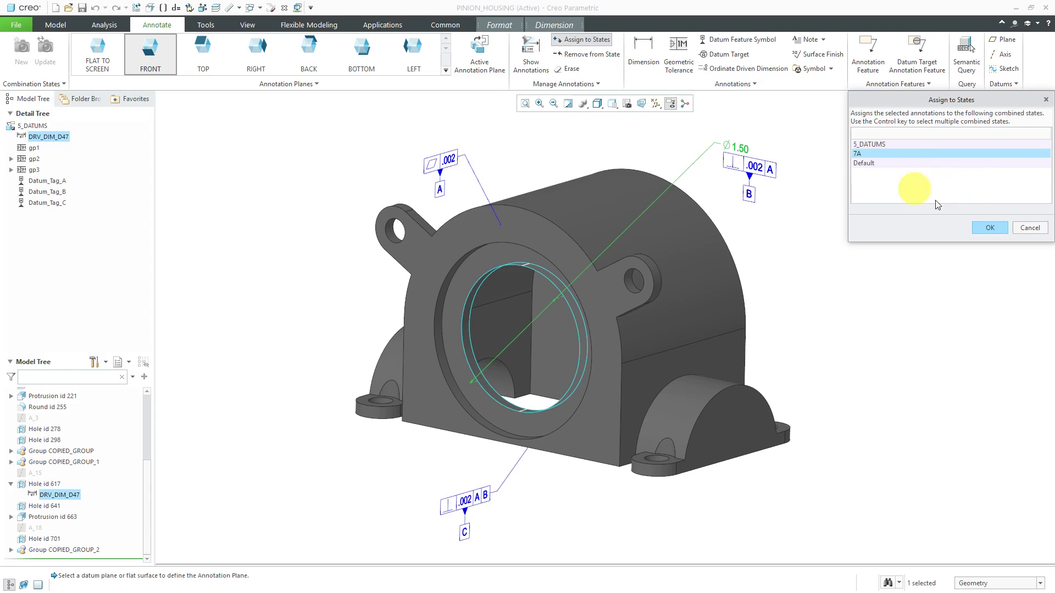
pyautogui.click(989, 227)
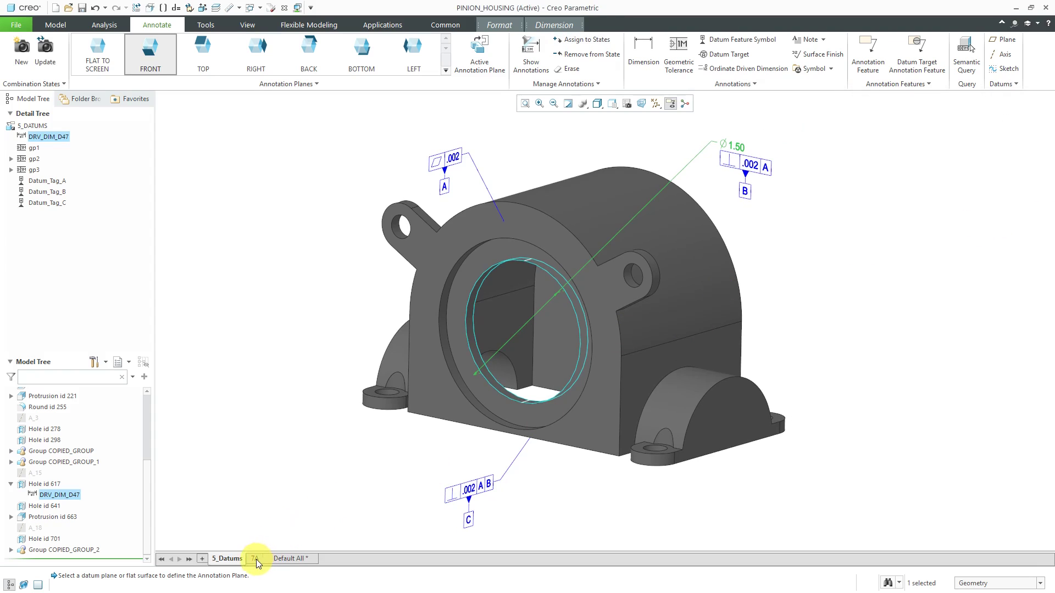
pyautogui.click(255, 559)
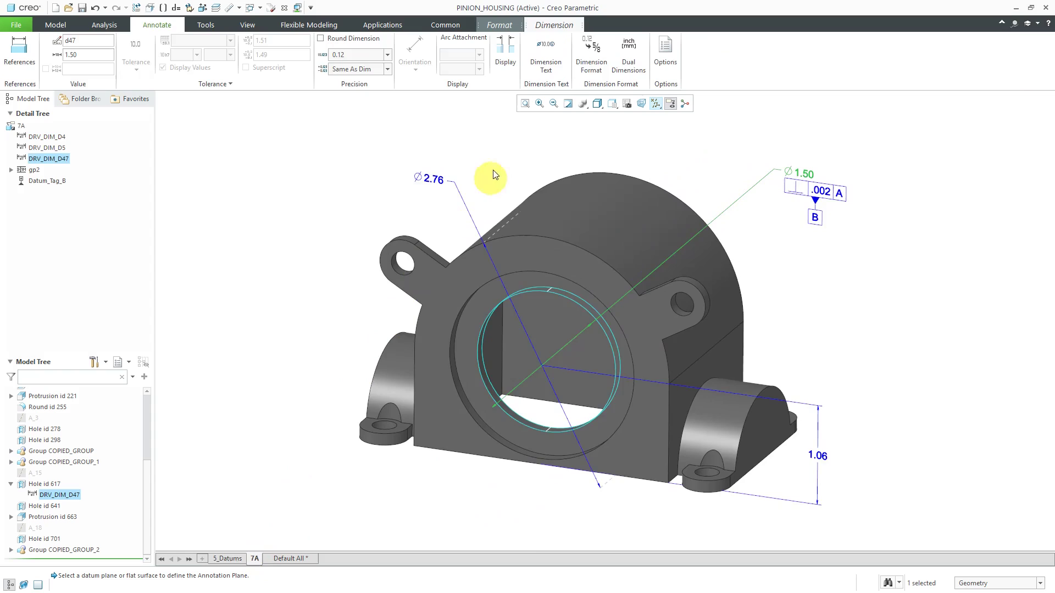
pyautogui.scroll(-2, 494, 175)
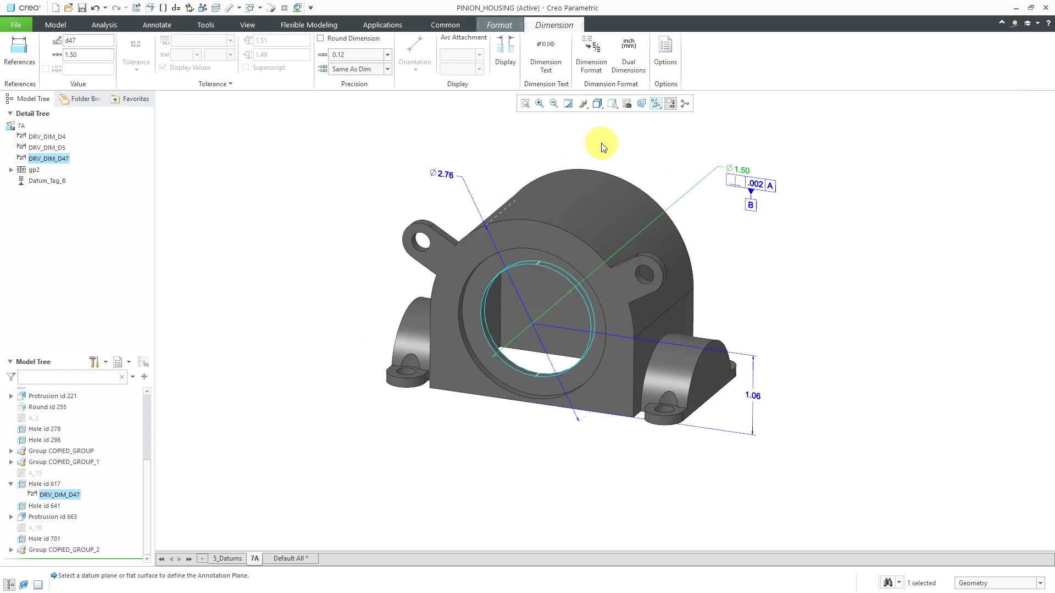
pyautogui.click(619, 150)
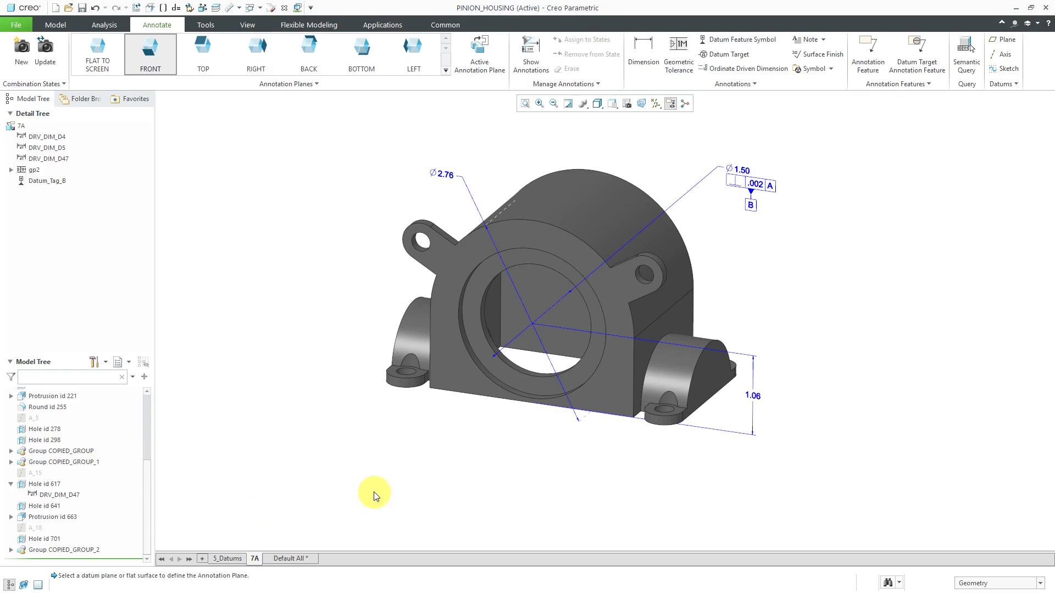
# - Show the front bore's Ø2.00 dimension (d49) and place it below the model's lower left
pyautogui.click(529, 68)
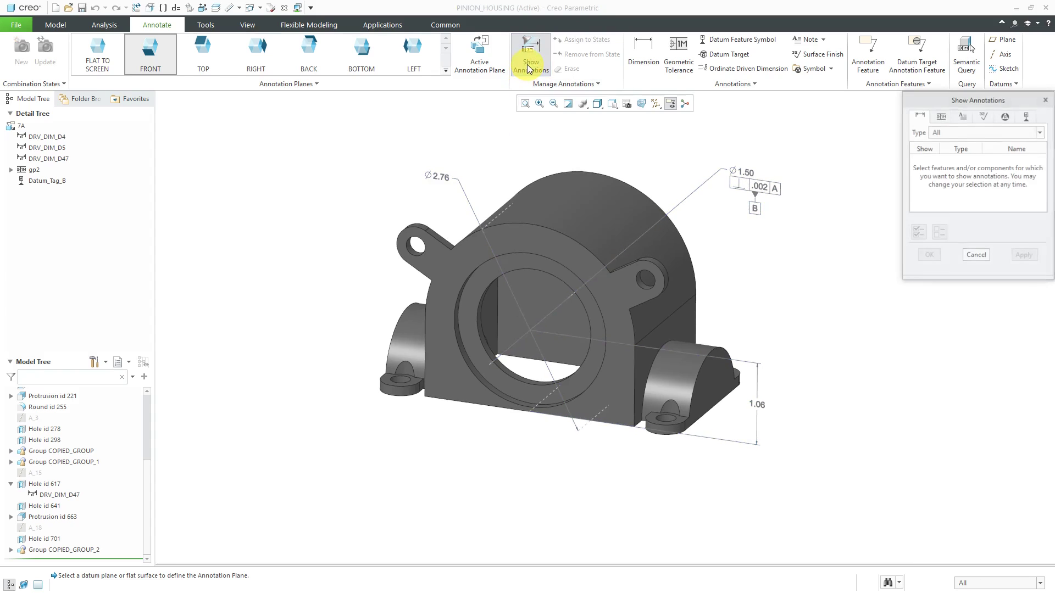
pyautogui.click(481, 379)
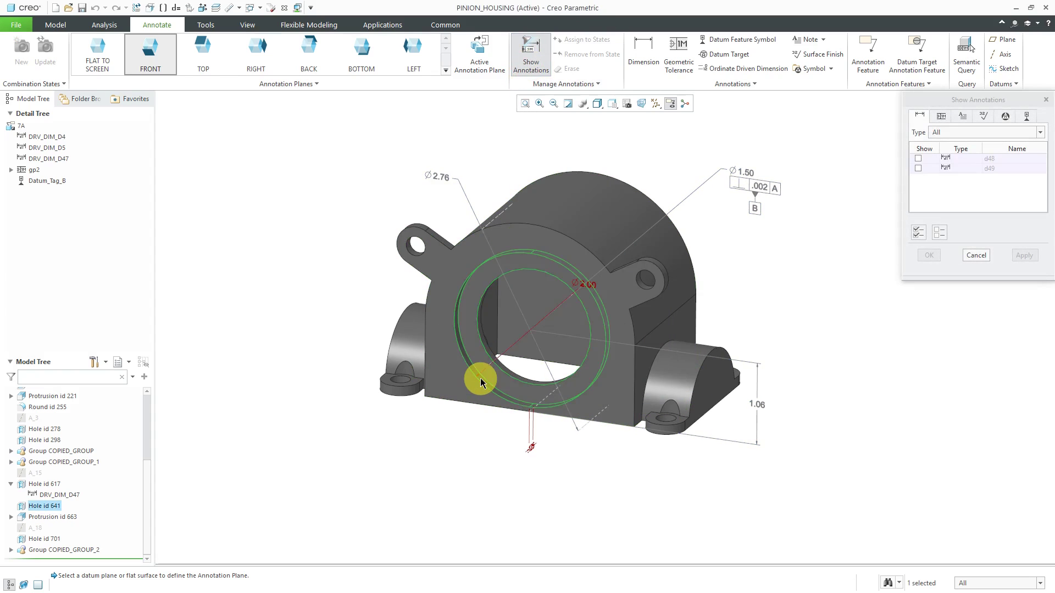
pyautogui.click(593, 288)
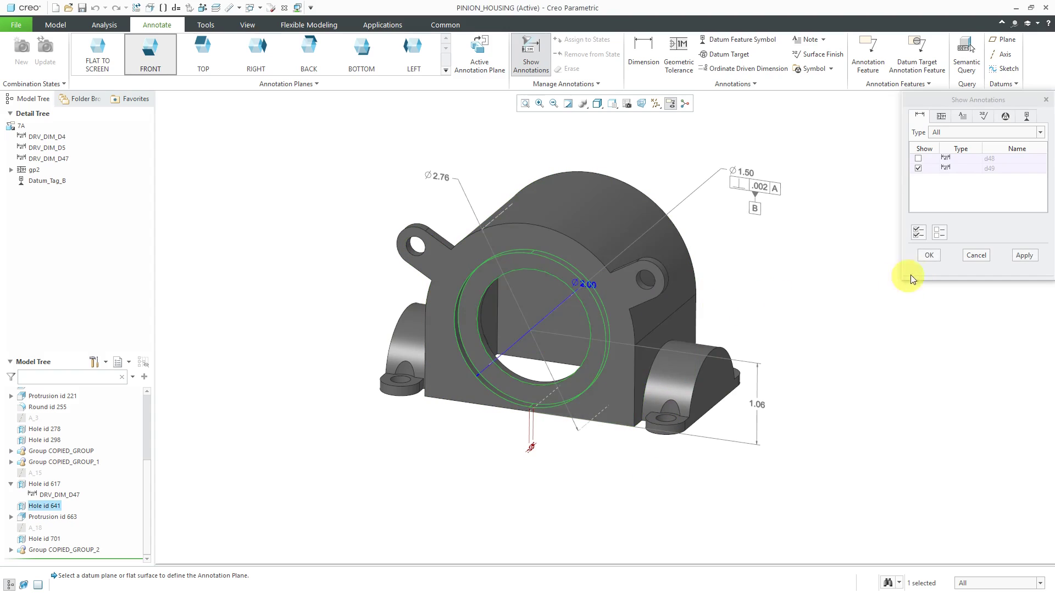
pyautogui.click(930, 255)
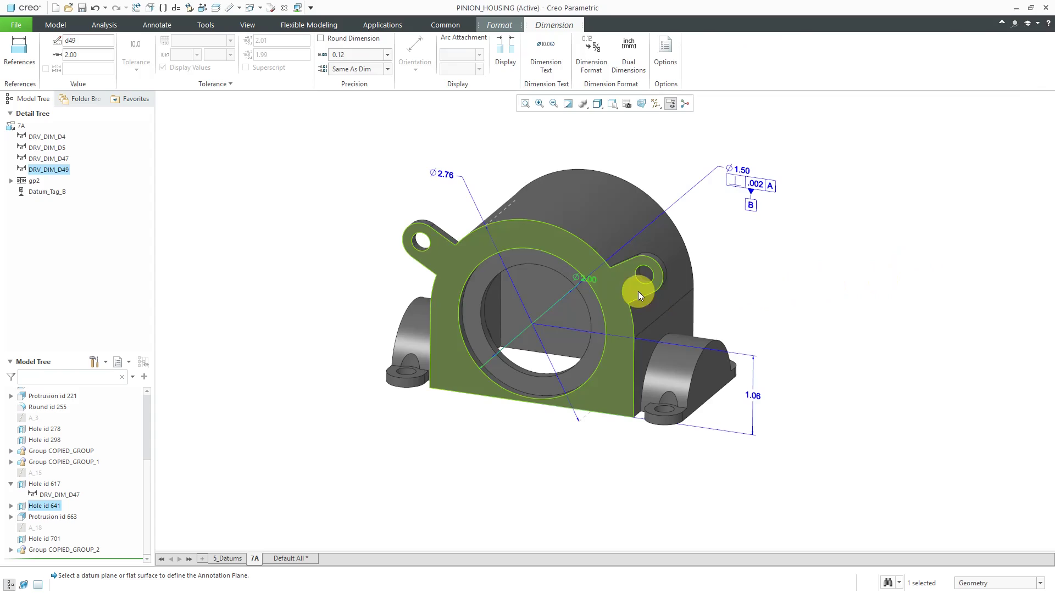
pyautogui.moveTo(591, 275)
pyautogui.mouseDown()
pyautogui.moveTo(502, 424)
pyautogui.moveTo(471, 417)
pyautogui.moveTo(494, 431)
pyautogui.mouseUp()
pyautogui.click(495, 432)
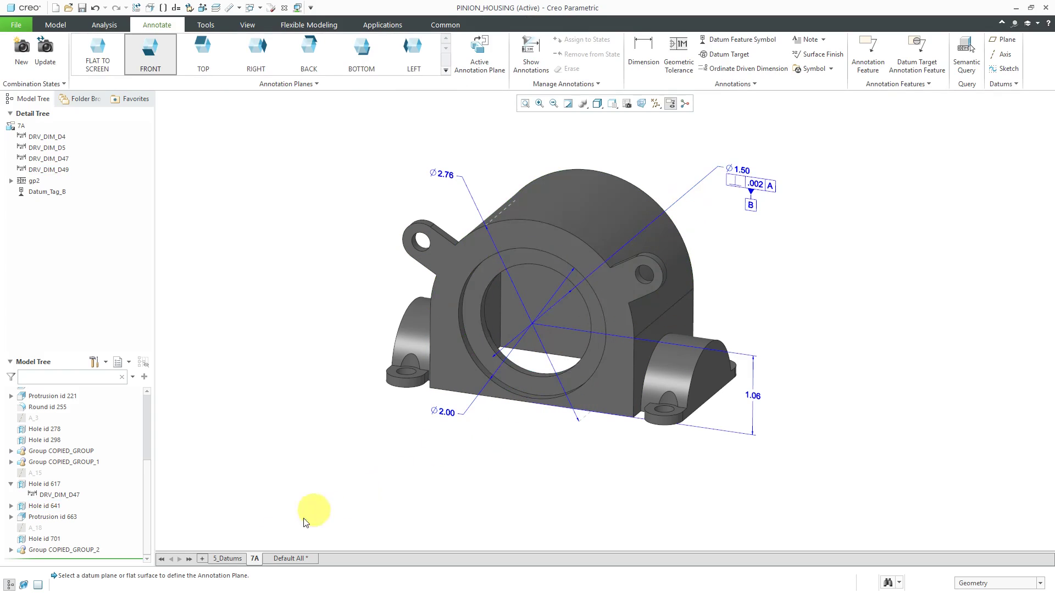
pyautogui.click(254, 559)
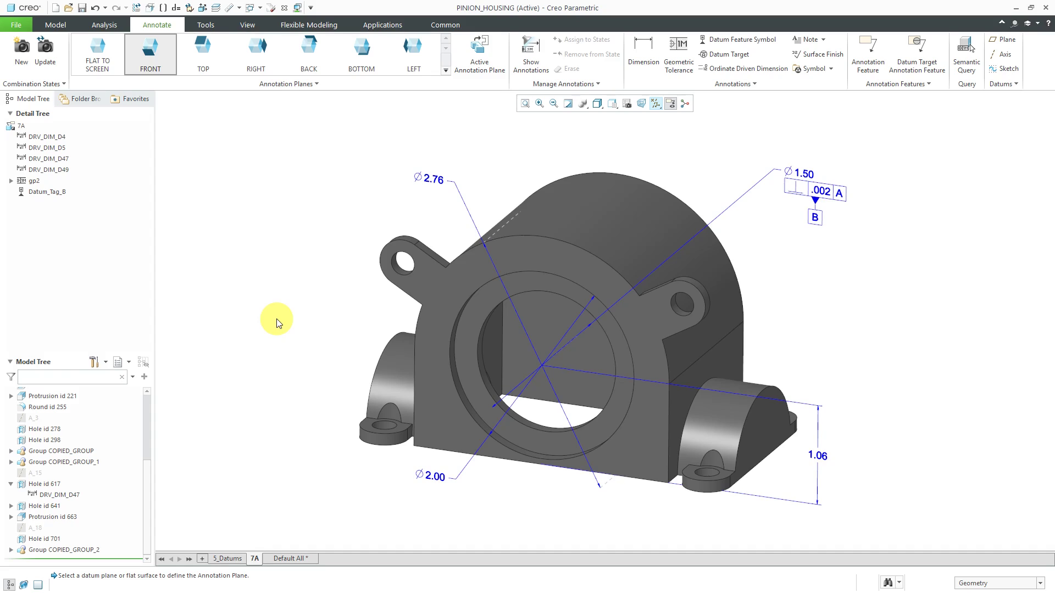
pyautogui.click(436, 181)
pyautogui.rightClick(437, 182)
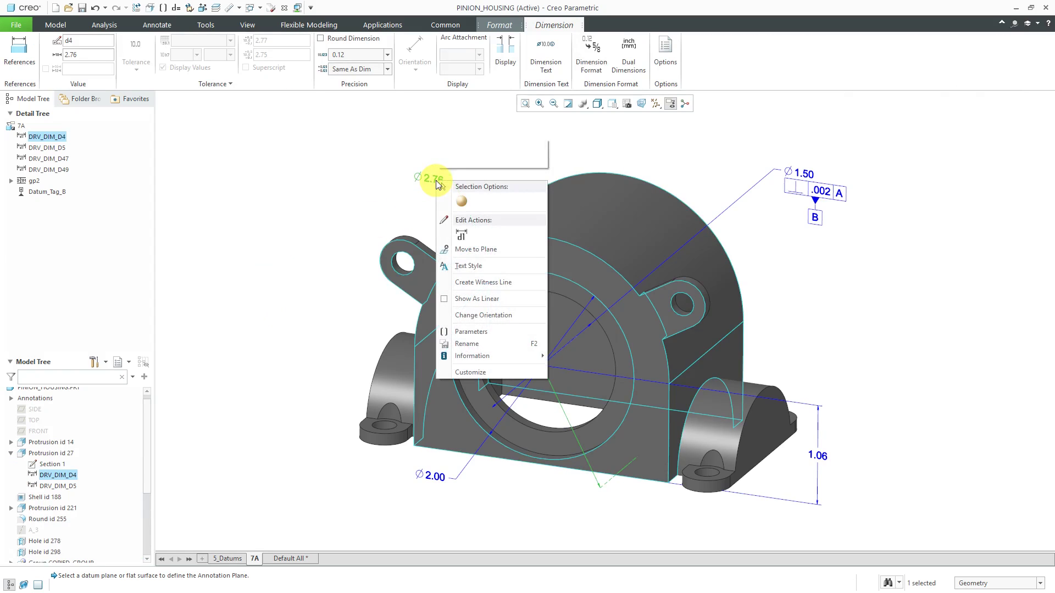
pyautogui.click(481, 272)
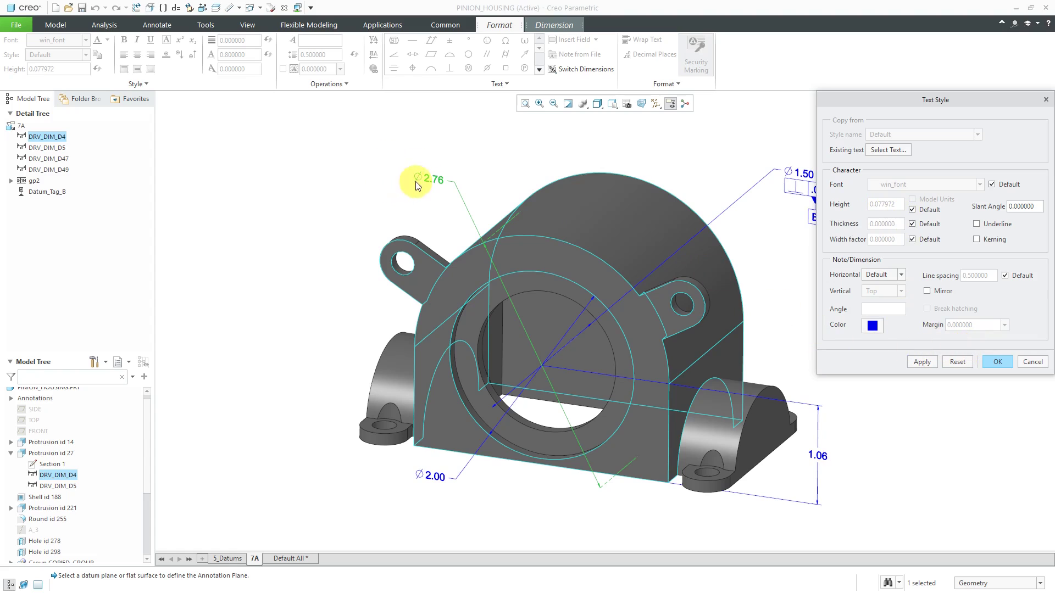
pyautogui.click(1026, 361)
pyautogui.click(467, 133)
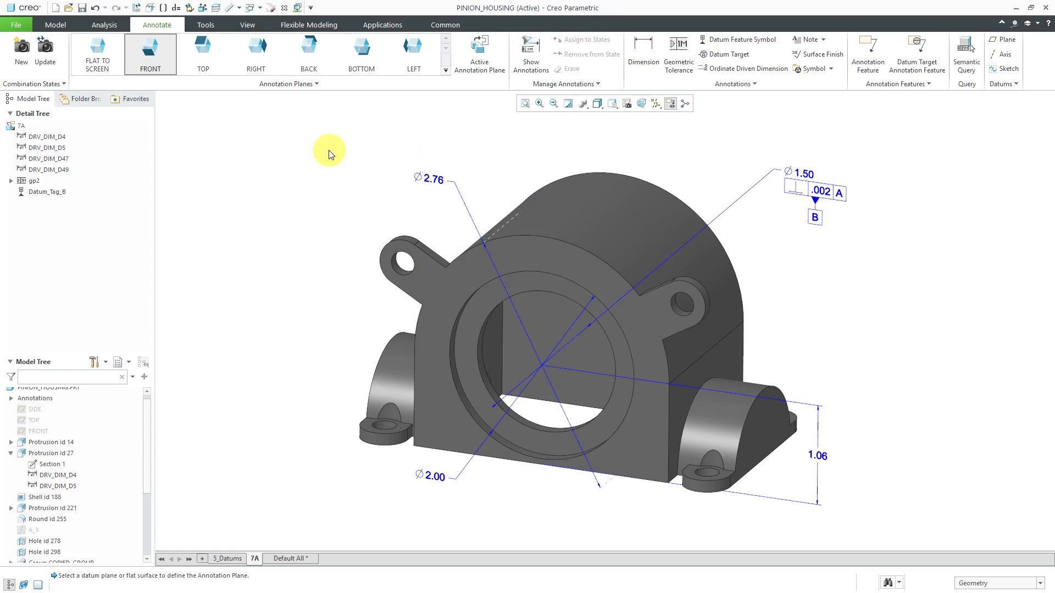
pyautogui.click(18, 25)
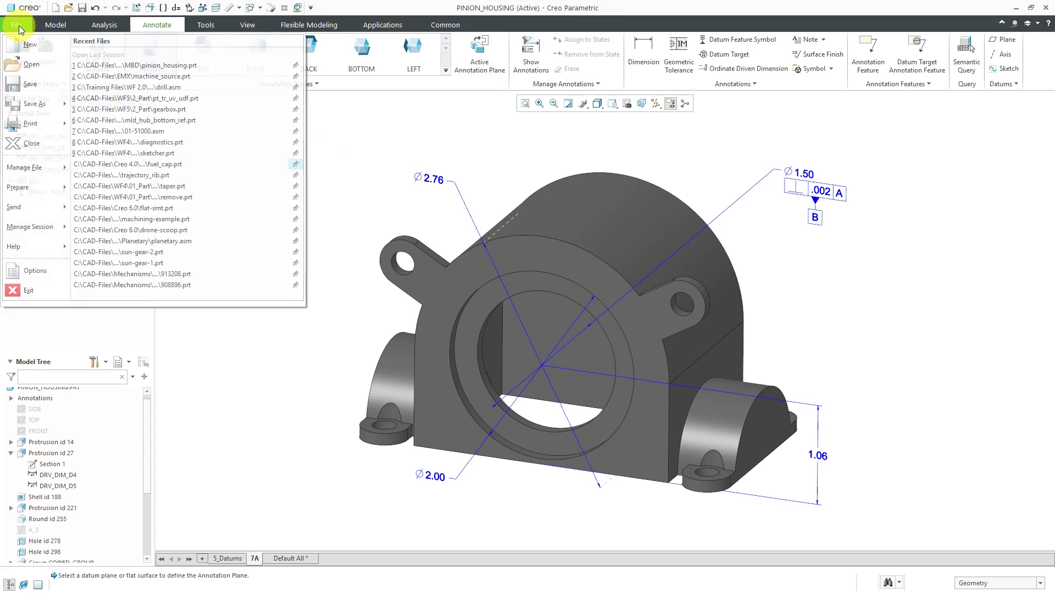
pyautogui.moveTo(34, 187)
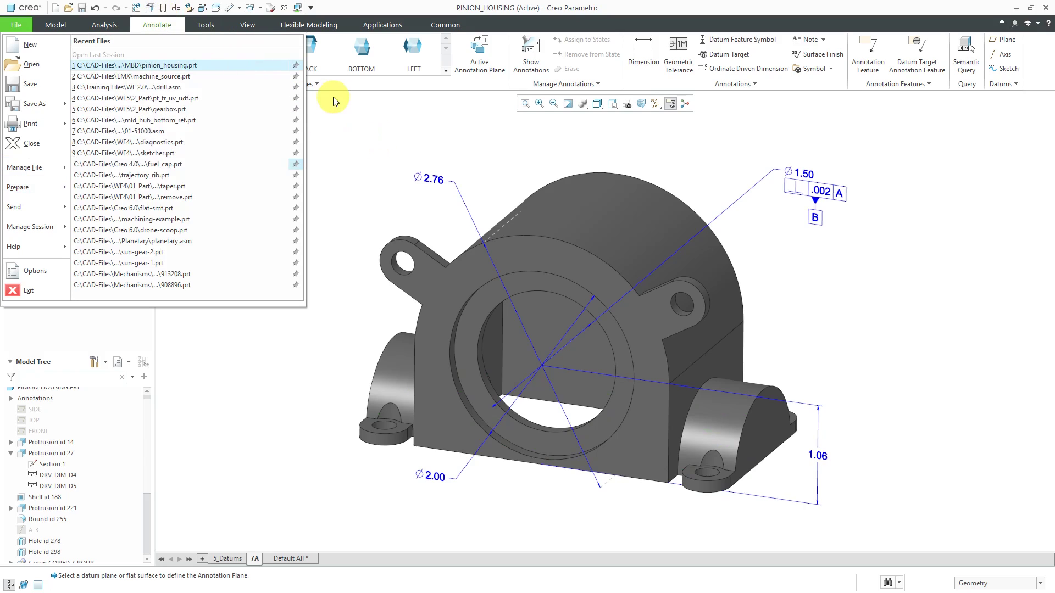
pyautogui.click(154, 23)
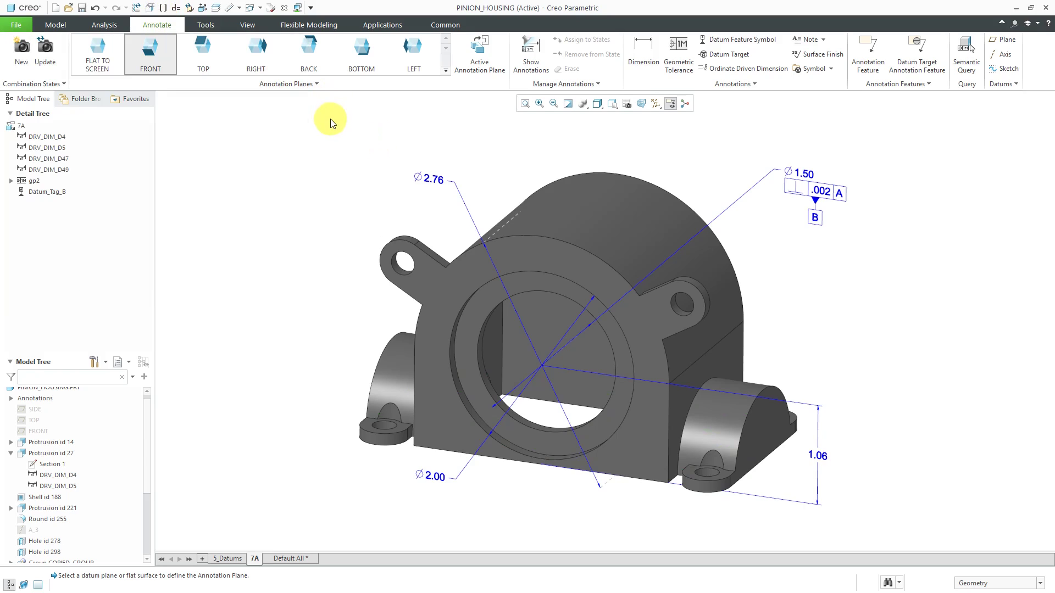
# - Change the text_height detail option to 0.1 in Model Properties
pyautogui.click(150, 9)
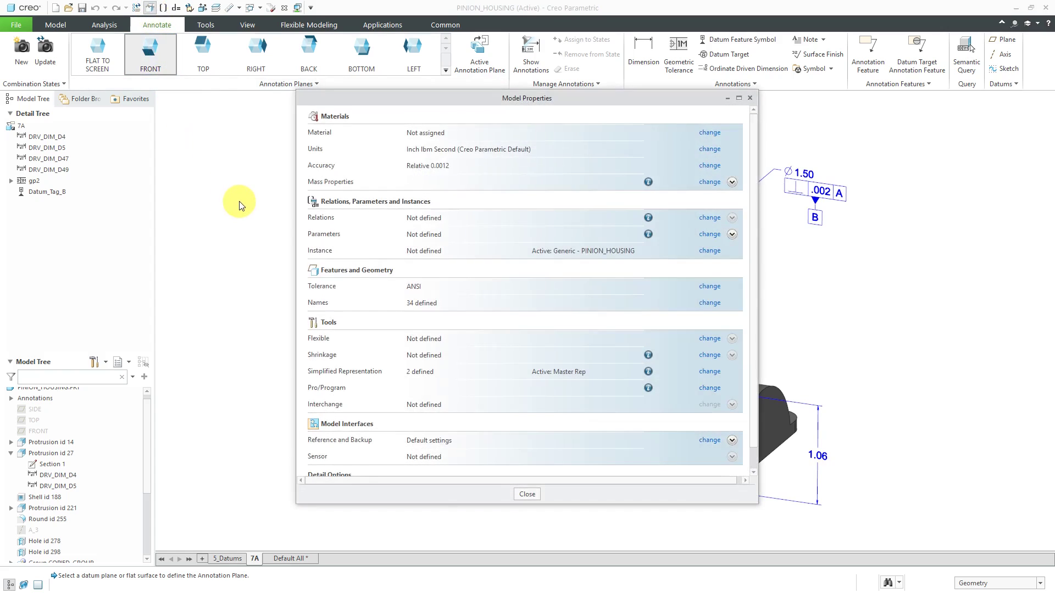
pyautogui.scroll(-1, 756, 436)
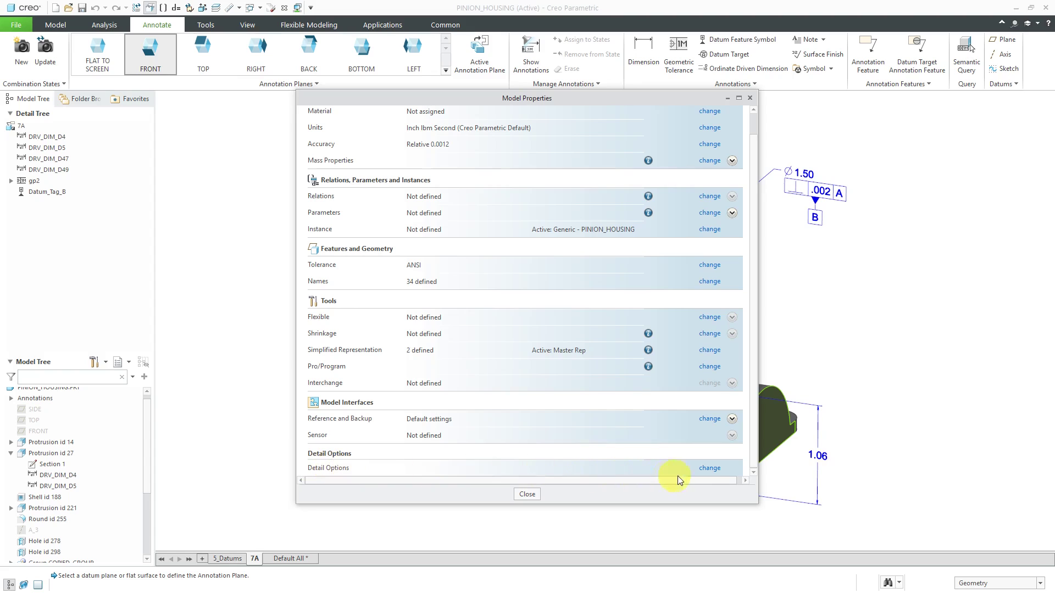
pyautogui.click(709, 469)
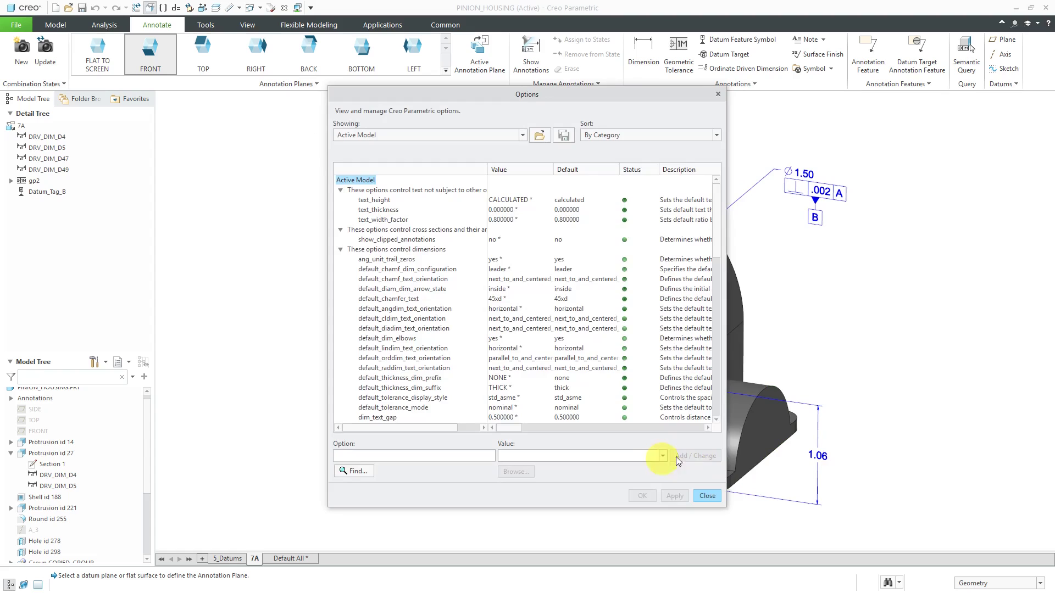
pyautogui.moveTo(726, 308); pyautogui.dragTo(907, 307)
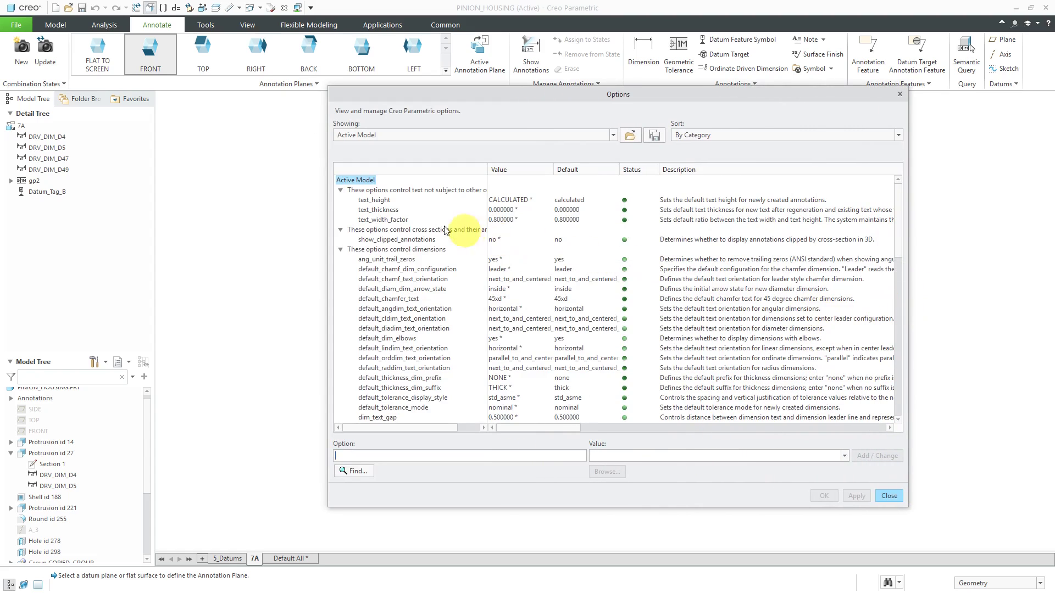
pyautogui.click(387, 202)
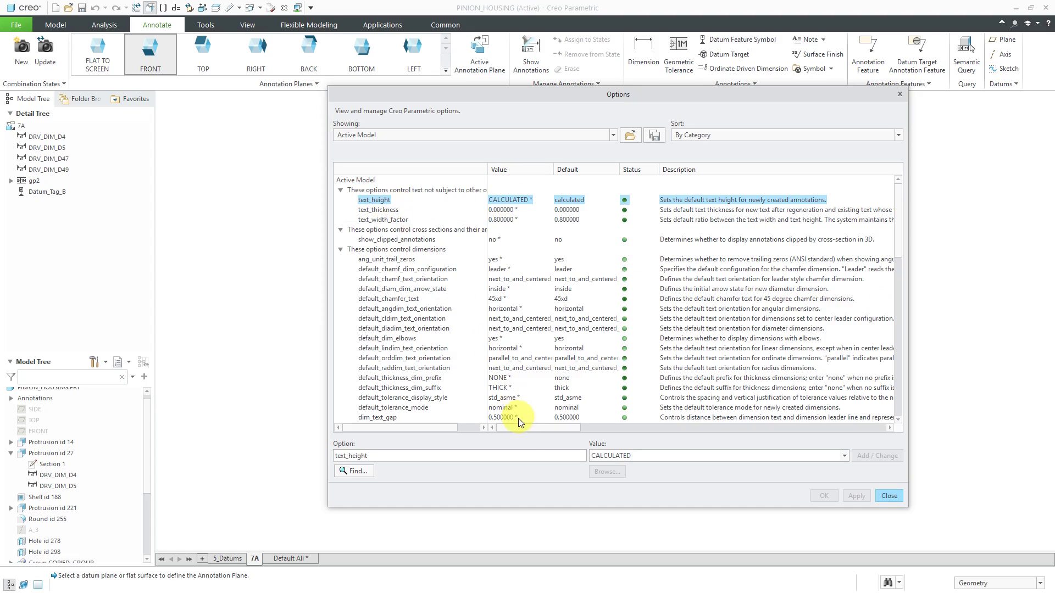
pyautogui.doubleClick(727, 460)
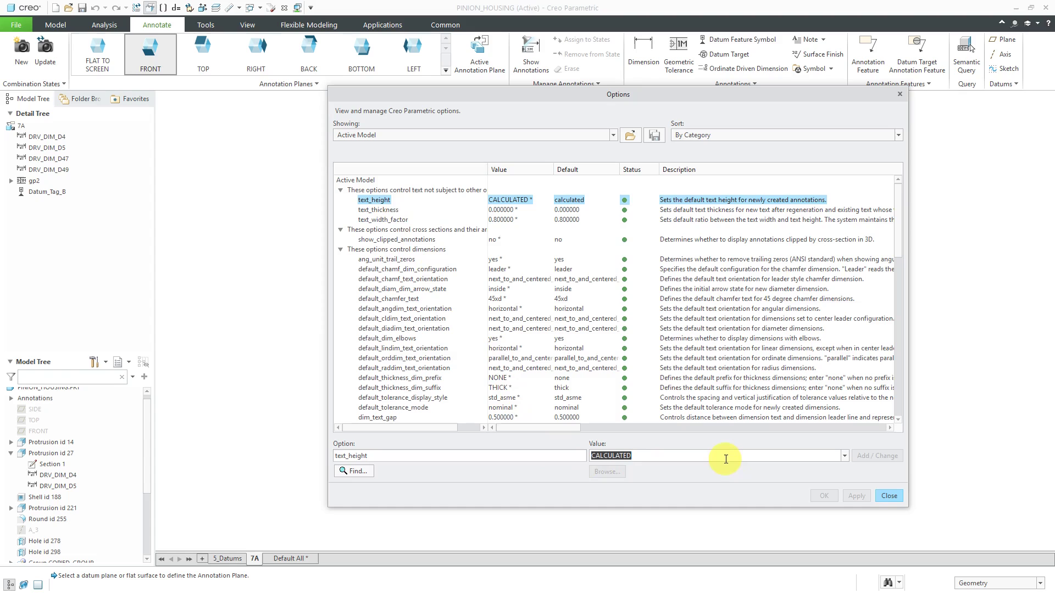
pyautogui.write('0.1')
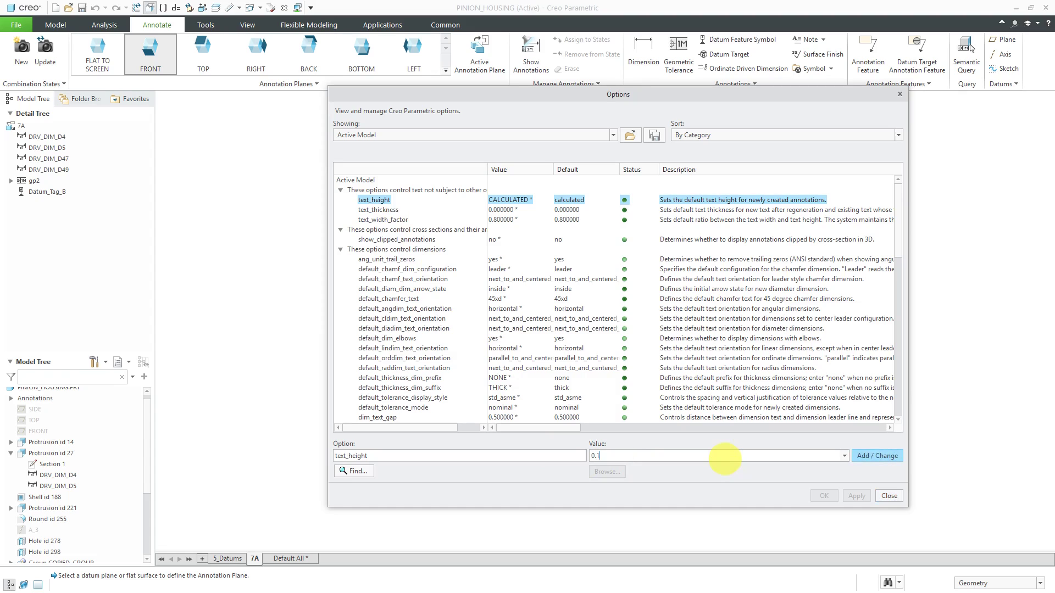
pyautogui.press('Return')
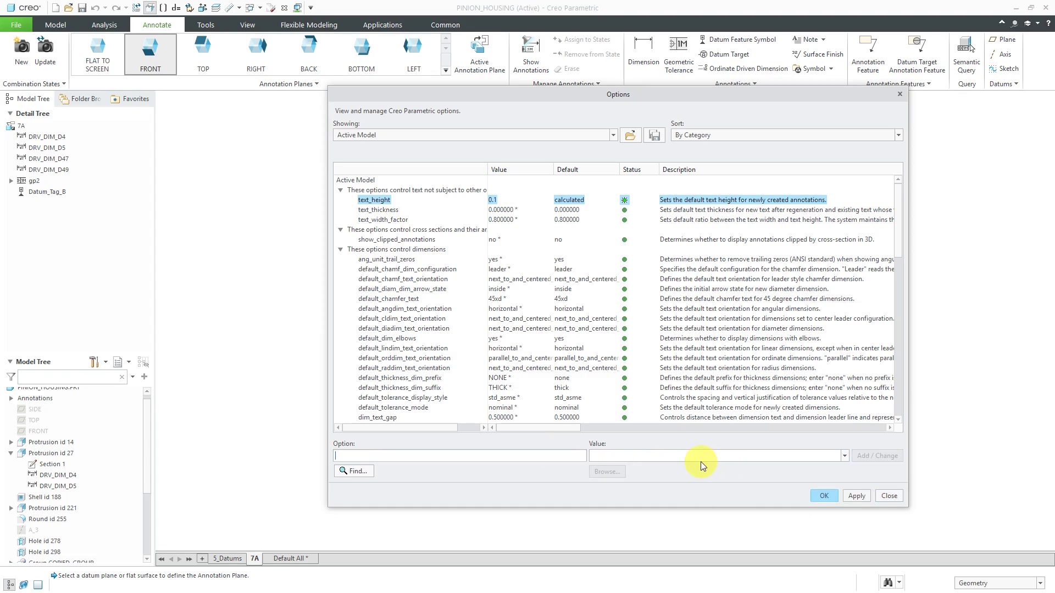
pyautogui.click(888, 496)
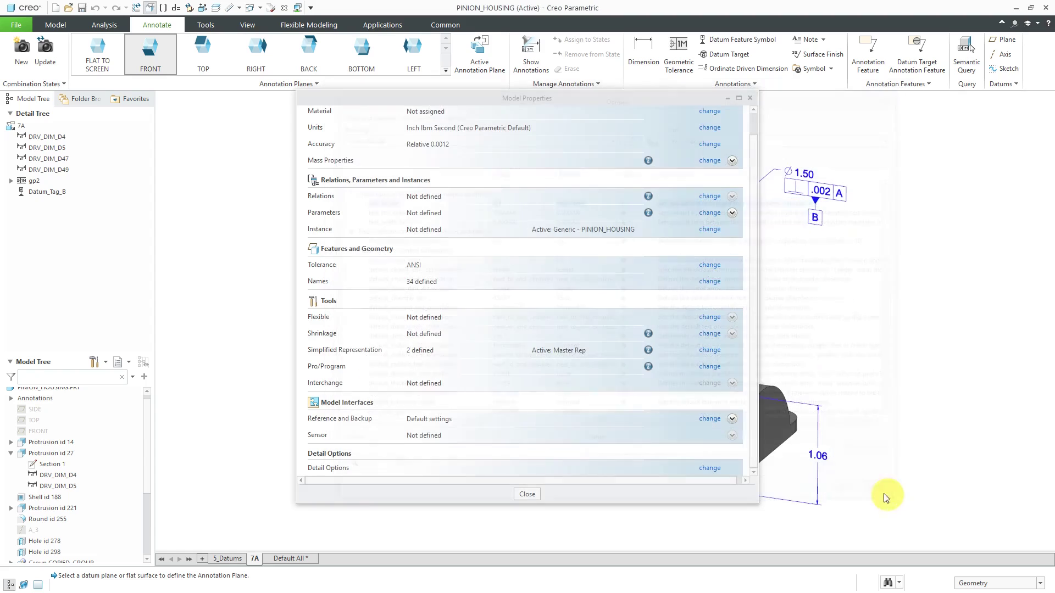
pyautogui.click(527, 495)
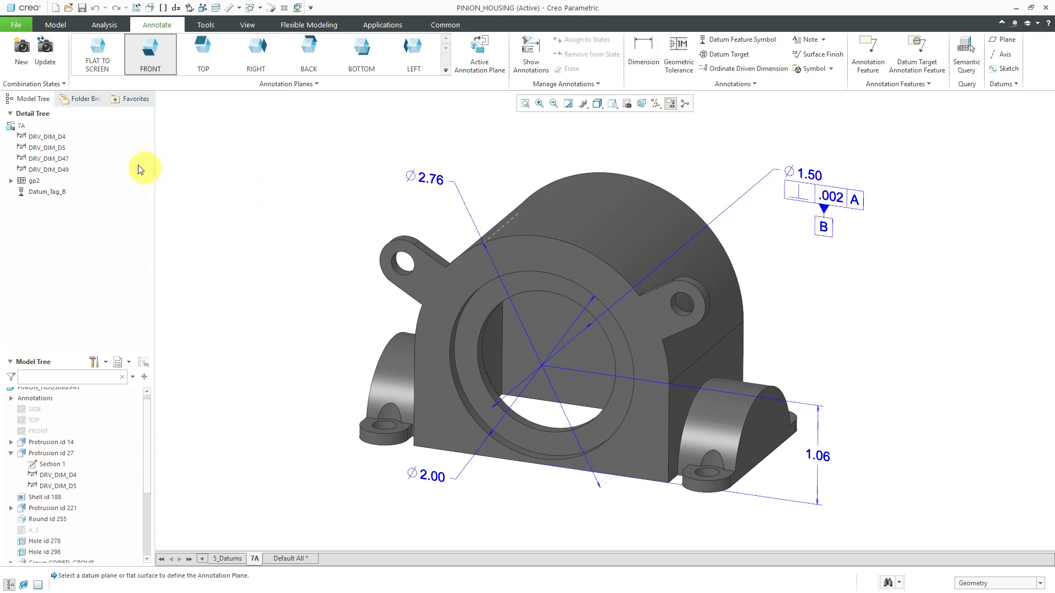
# - Add a new combination state and rename Comb0001 to 7B
pyautogui.click(25, 59)
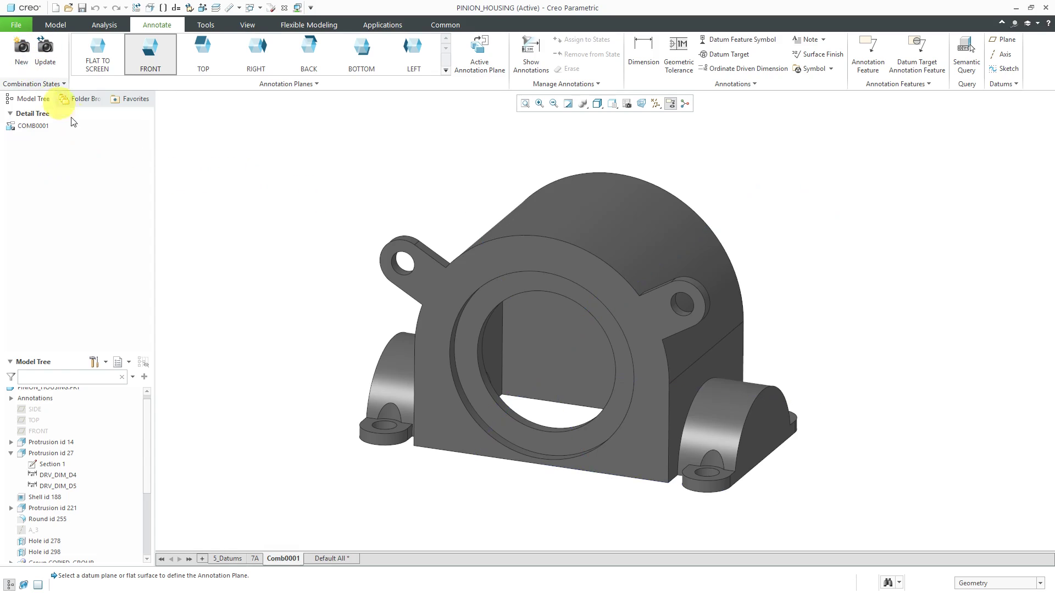
pyautogui.rightClick(287, 559)
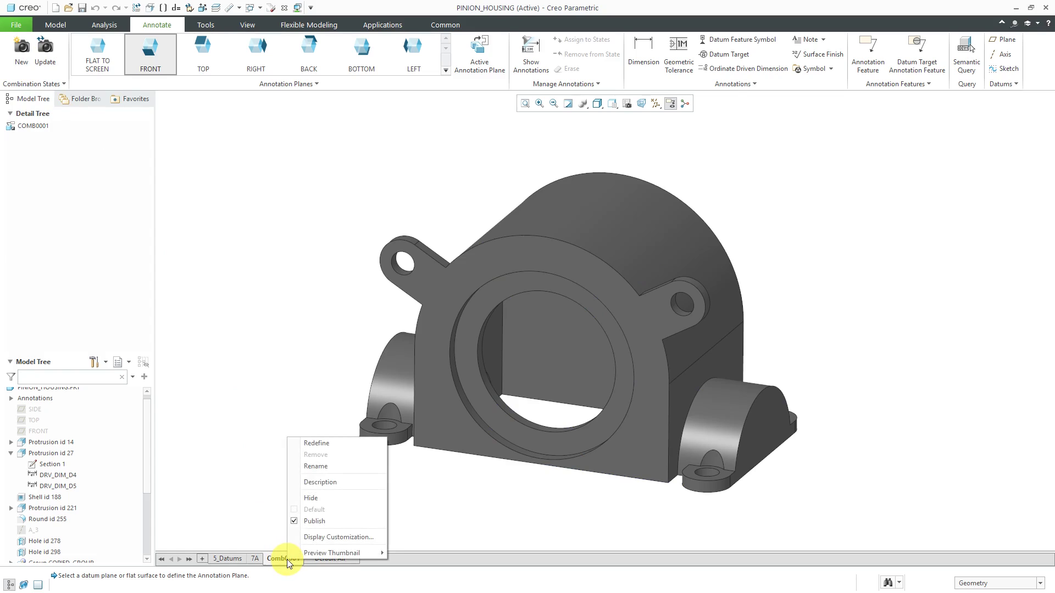
pyautogui.click(316, 467)
pyautogui.write('7B')
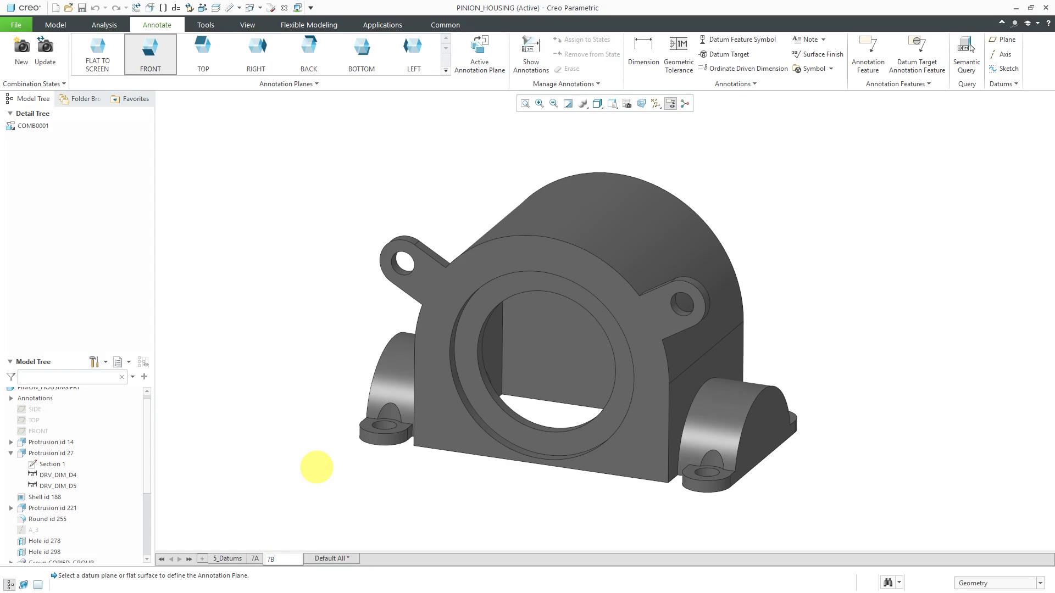
pyautogui.press('Return')
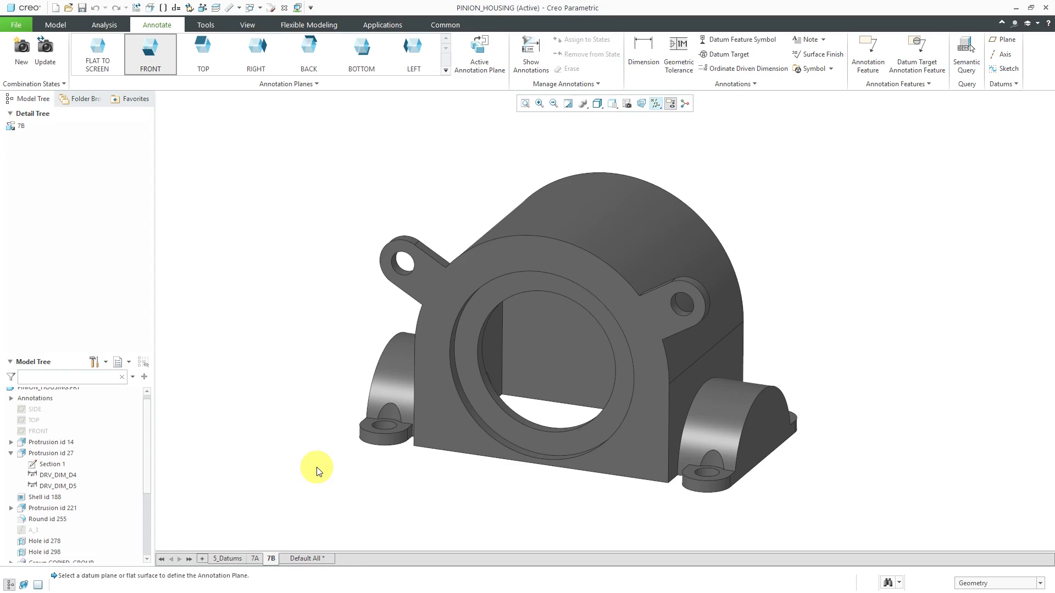
# - Orbit to show the cut interior and save that view as orientation 7B
pyautogui.moveTo(509, 361); pyautogui.dragTo(478, 353, button='middle')
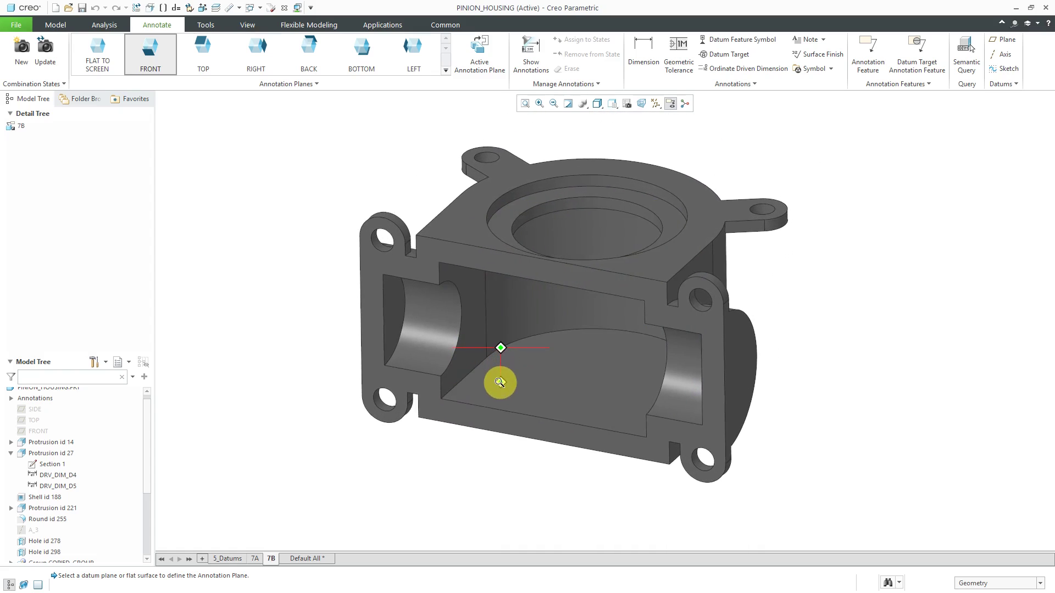
pyautogui.keyDown('shift'); pyautogui.moveTo(518, 302); pyautogui.dragTo(519, 367, button='middle'); pyautogui.keyUp('shift')
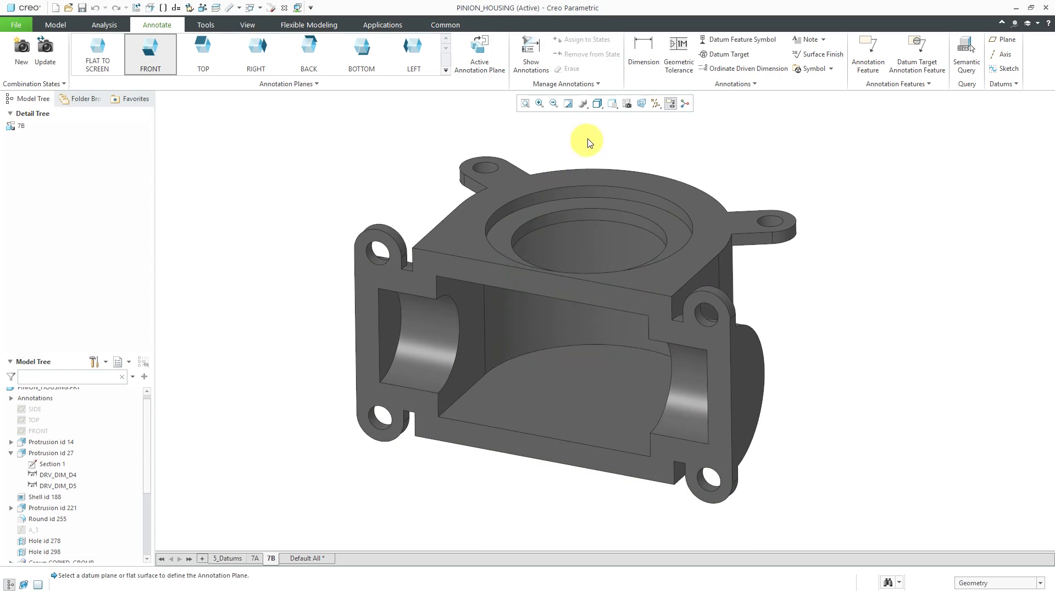
pyautogui.click(625, 104)
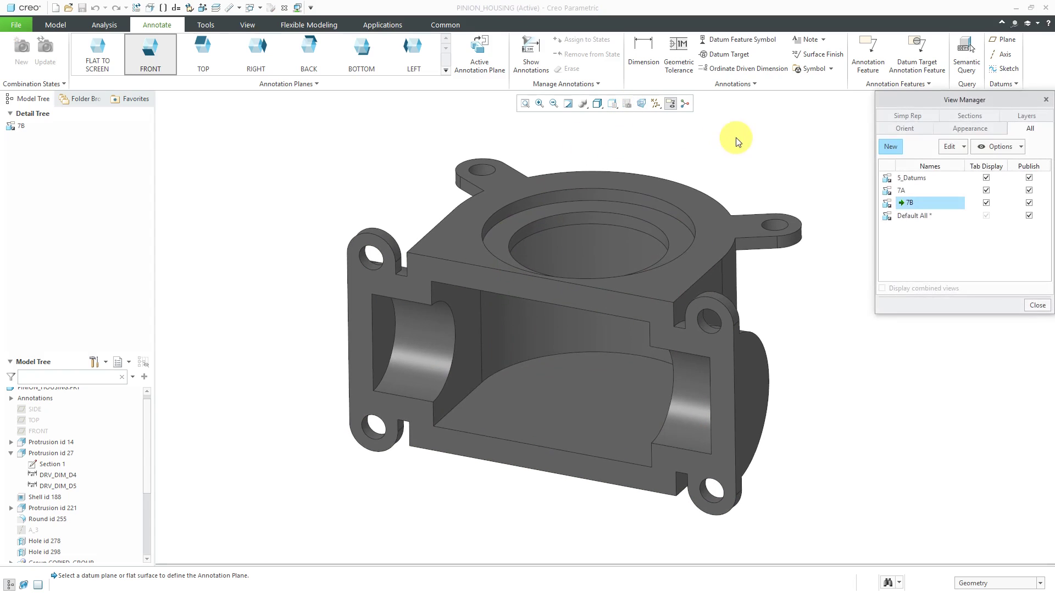
pyautogui.click(897, 130)
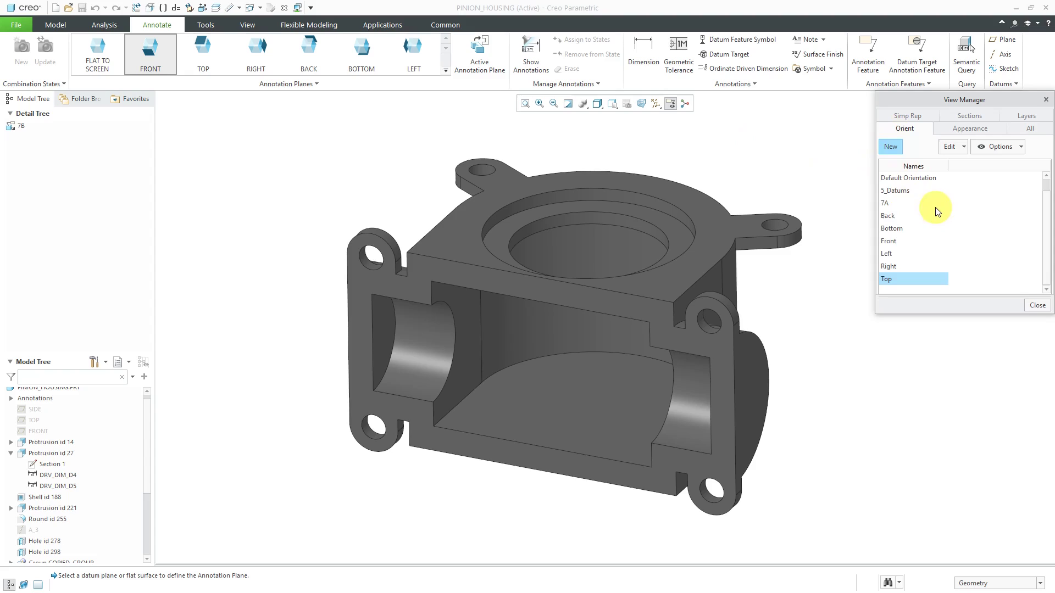
pyautogui.click(891, 147)
pyautogui.write('7')
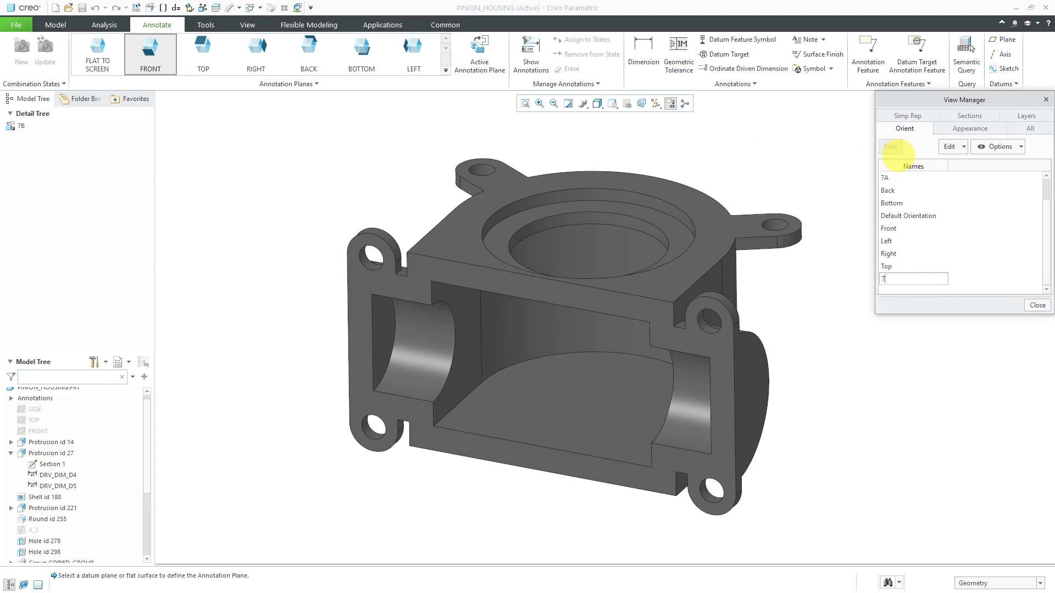
pyautogui.write('B')
pyautogui.press('Return')
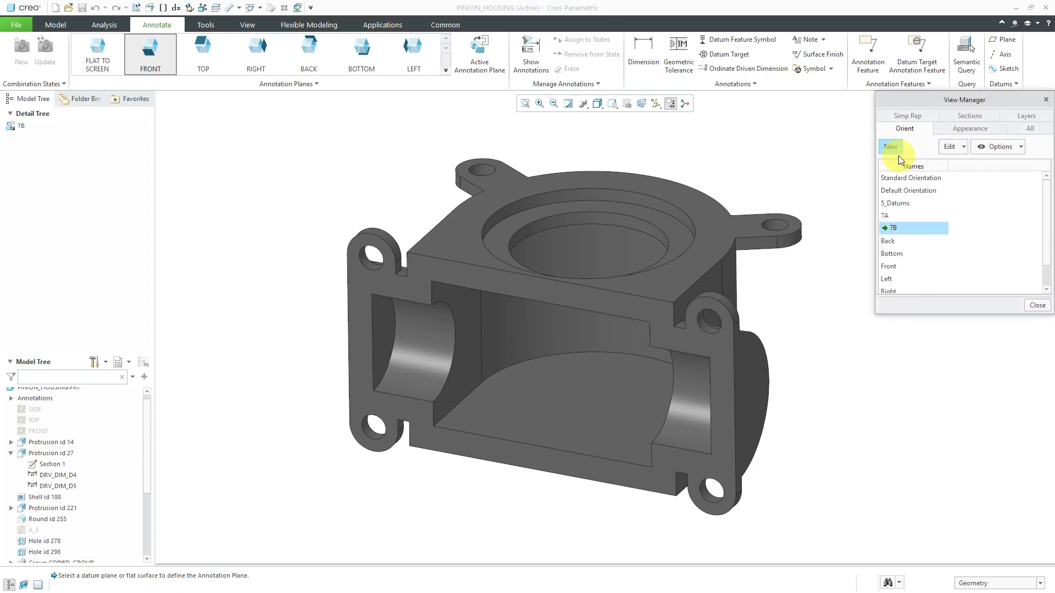
# - Redefine combination state 7B to use the 7B orientation
pyautogui.click(1025, 126)
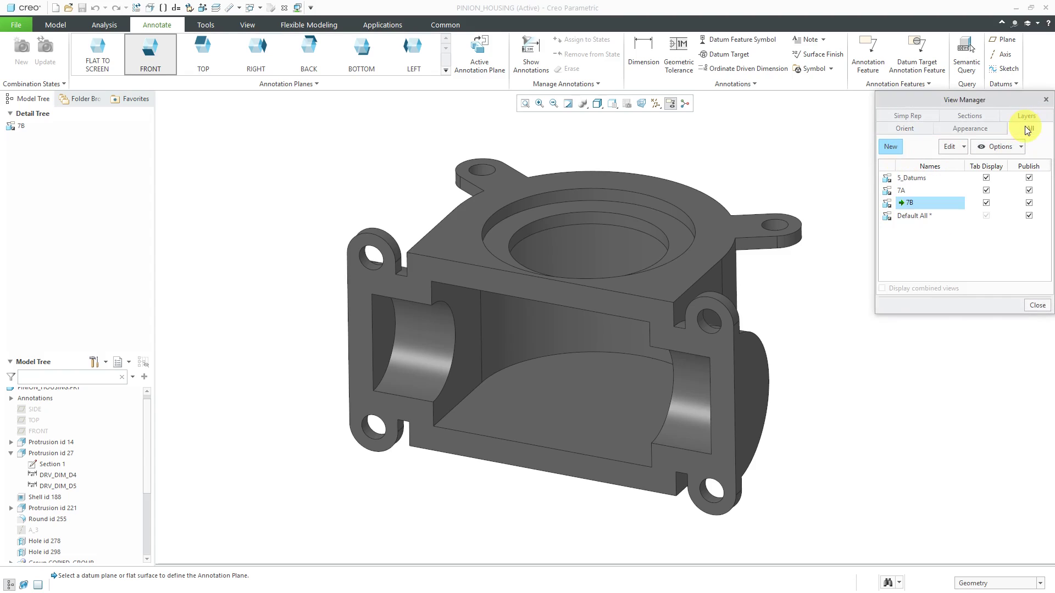
pyautogui.rightClick(907, 203)
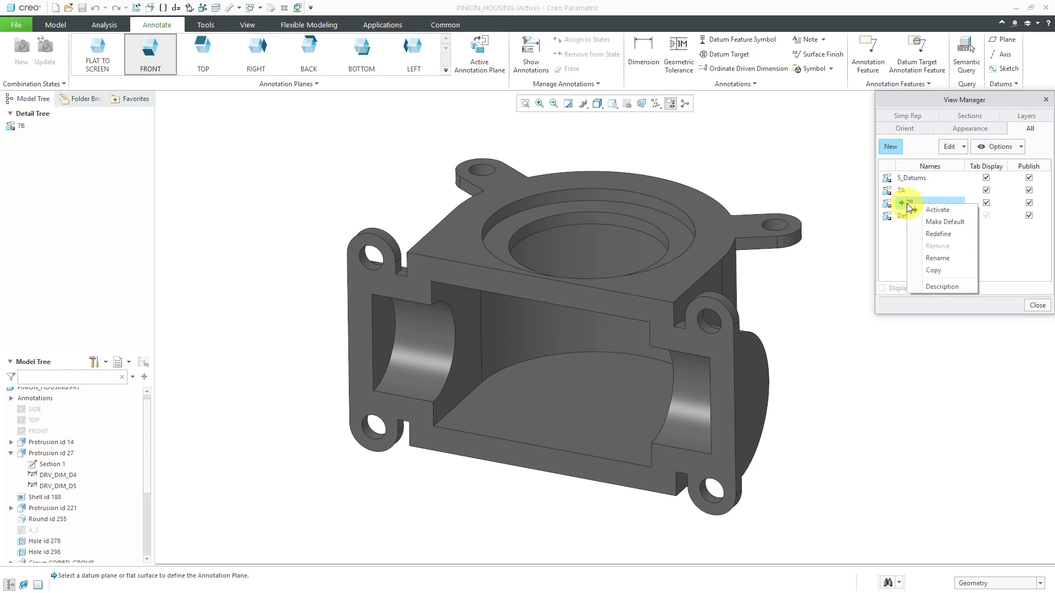
pyautogui.click(946, 233)
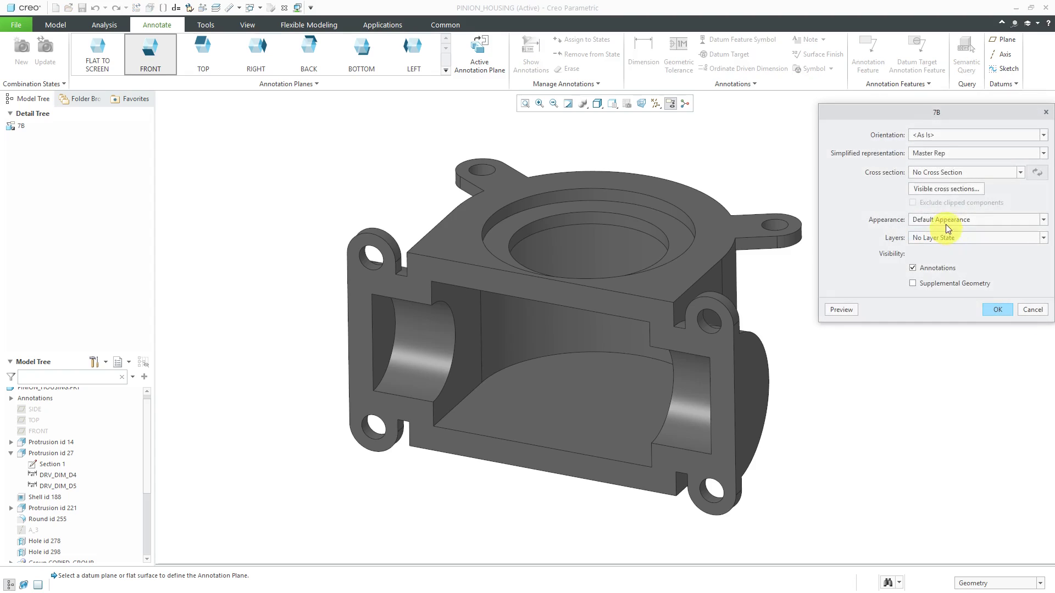
pyautogui.click(944, 137)
pyautogui.click(929, 201)
pyautogui.click(997, 309)
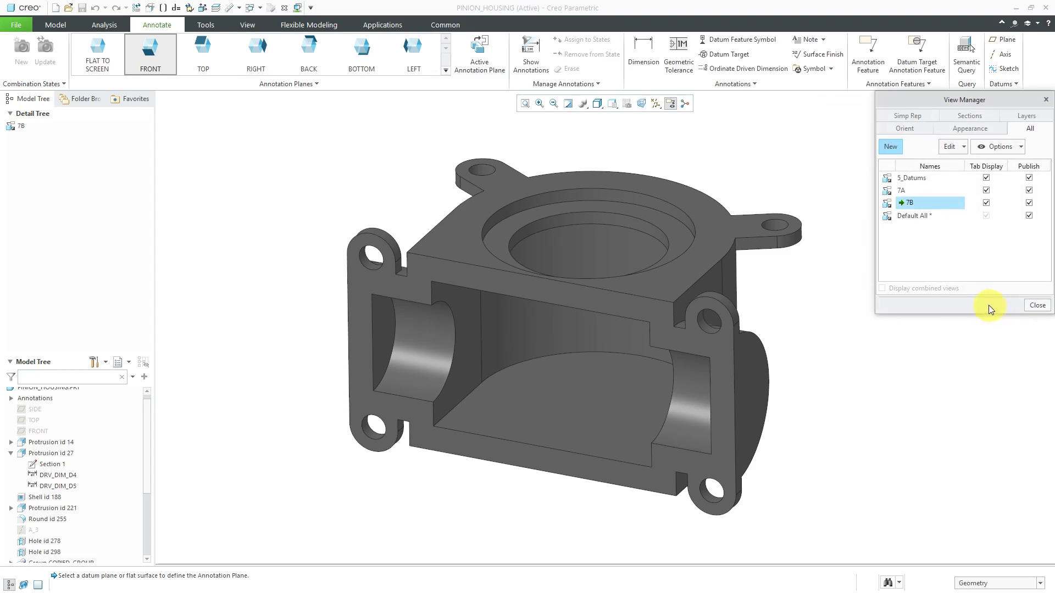
pyautogui.click(1037, 305)
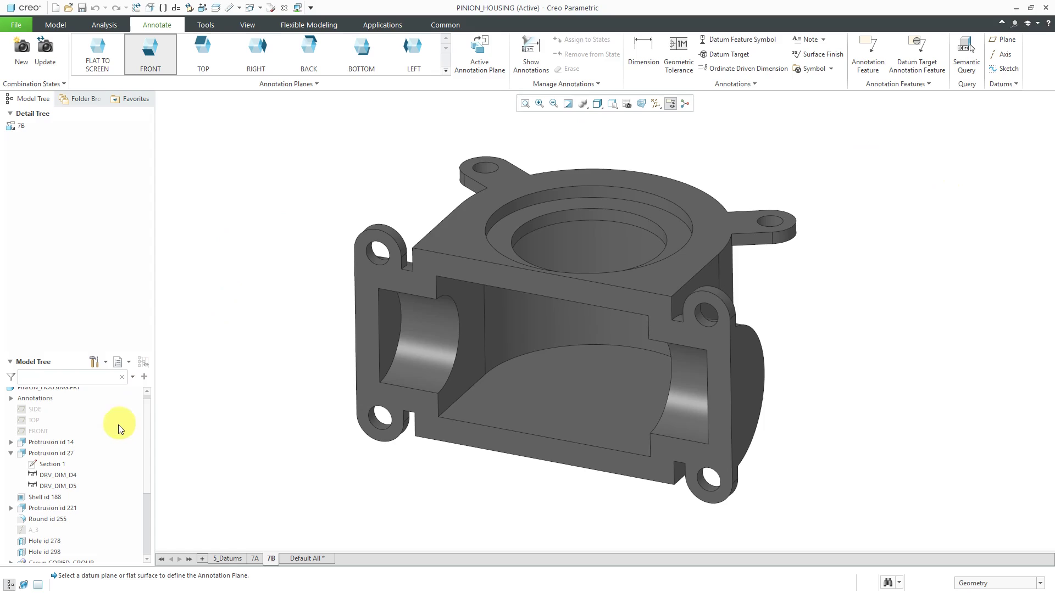
# - Show Protrusion id 14's 4.00 width dimension d3 in state 7B
pyautogui.click(66, 443)
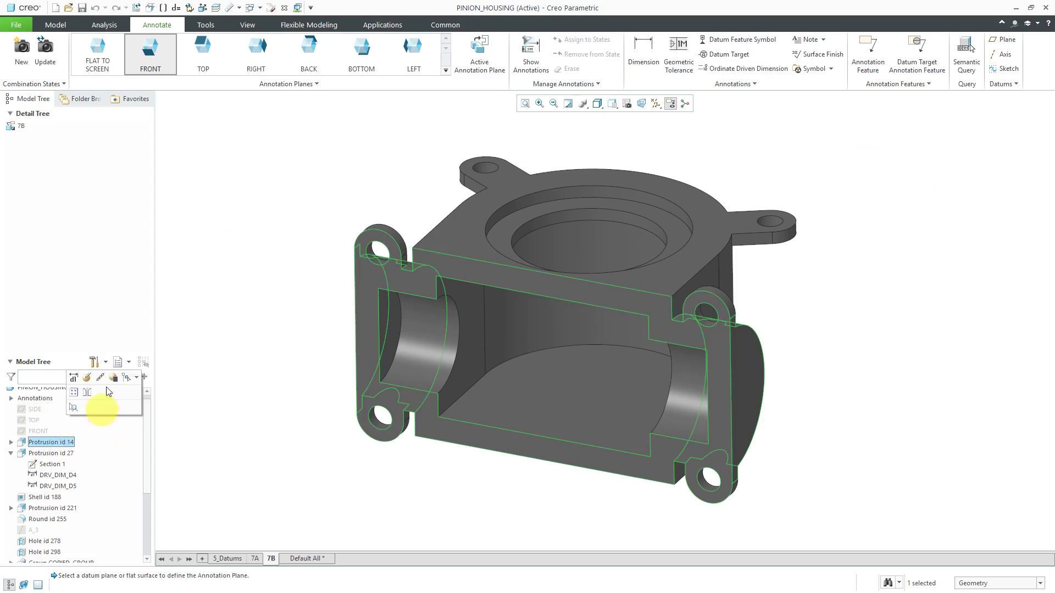
pyautogui.click(535, 65)
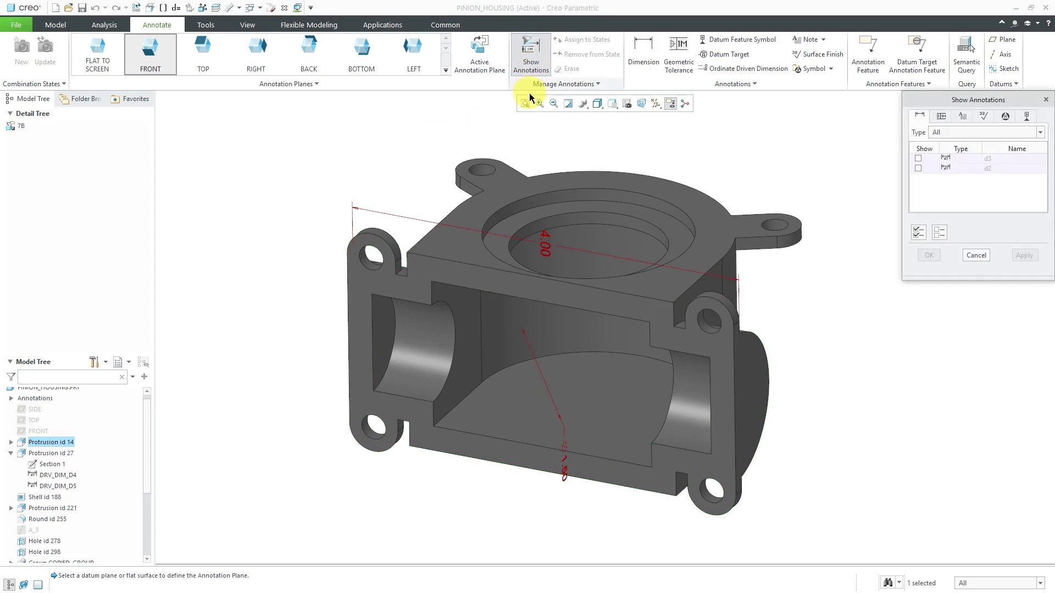
pyautogui.click(555, 246)
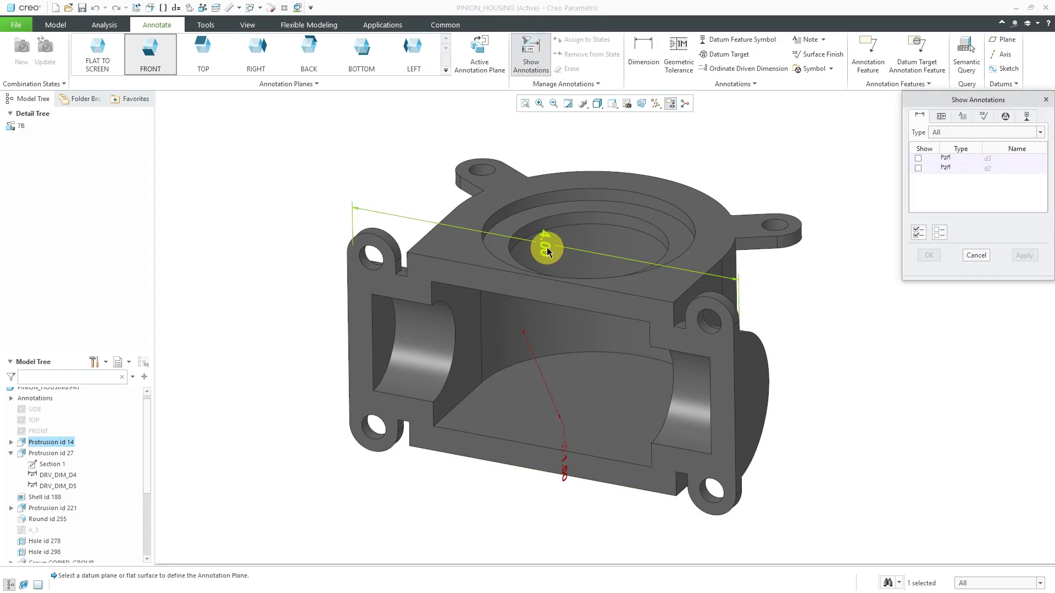
pyautogui.click(928, 233)
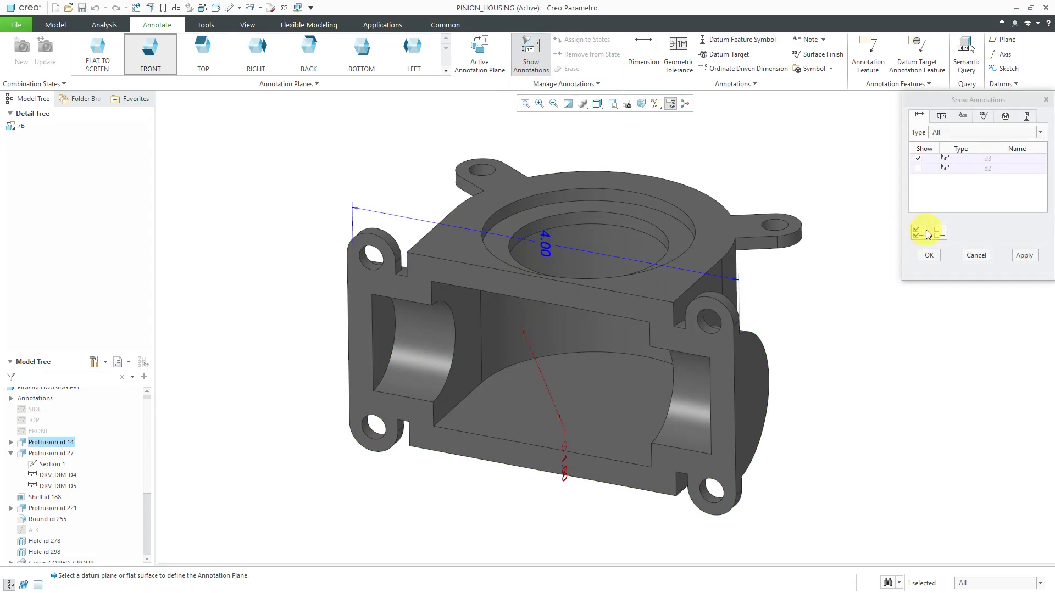
pyautogui.click(1024, 256)
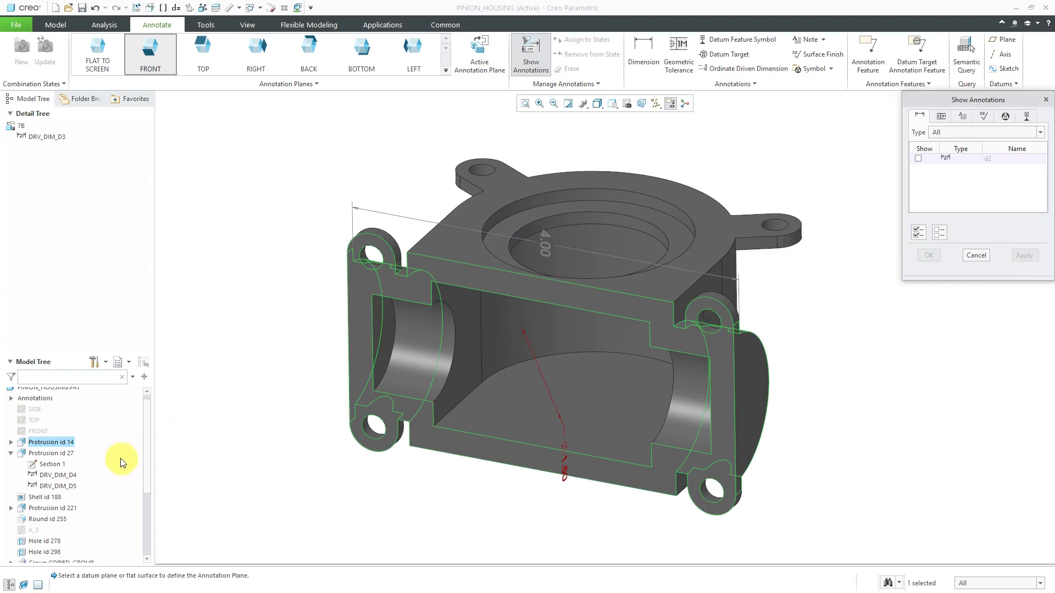
# - Browse the features' dimensions and pick Protrusion id 27's 2.00 height dimension d7
pyautogui.click(50, 507)
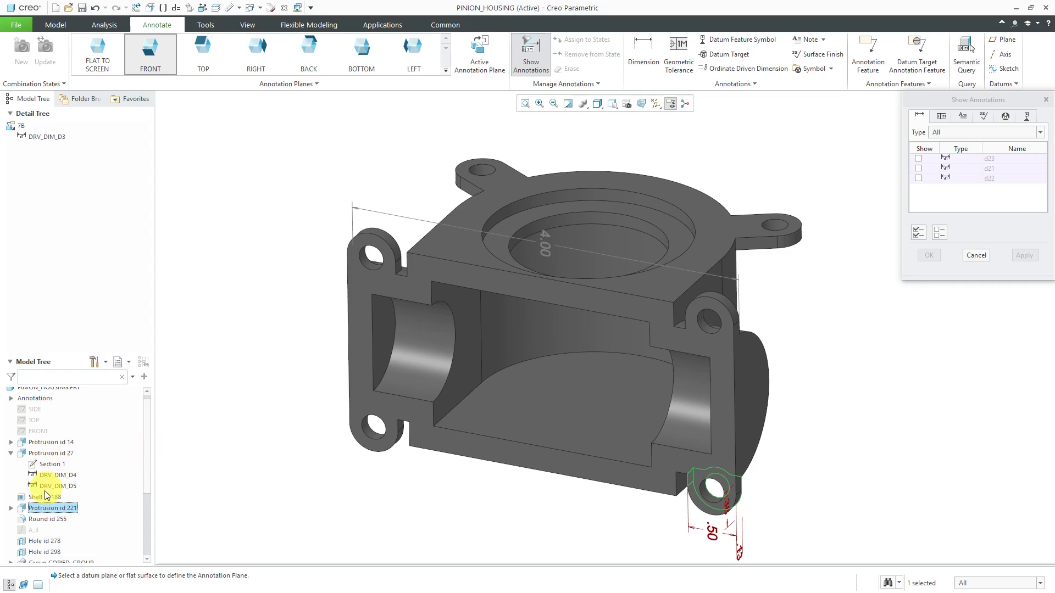
pyautogui.click(44, 541)
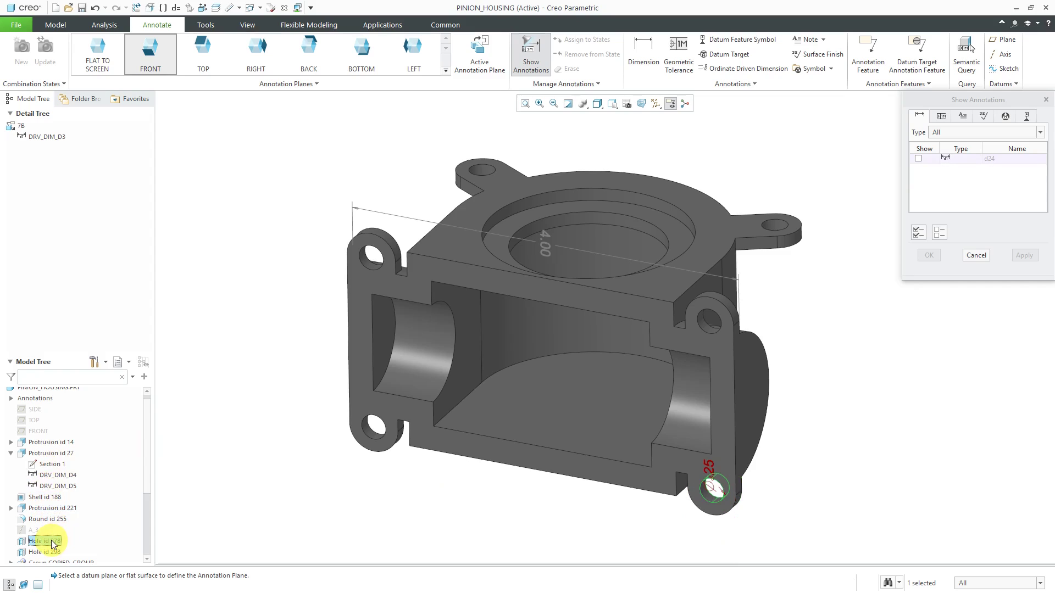
pyautogui.click(55, 443)
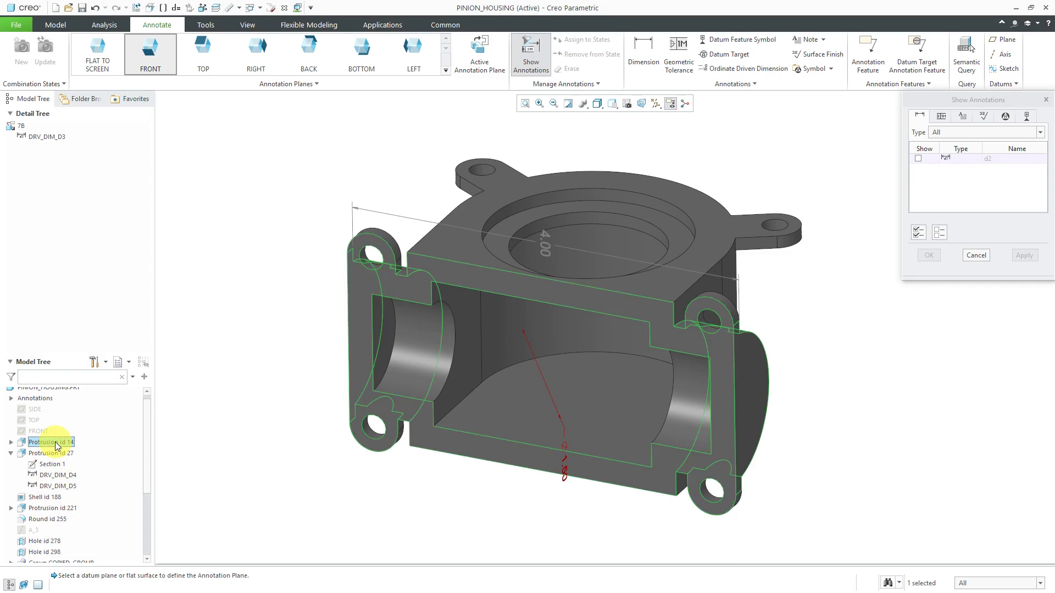
pyautogui.click(47, 454)
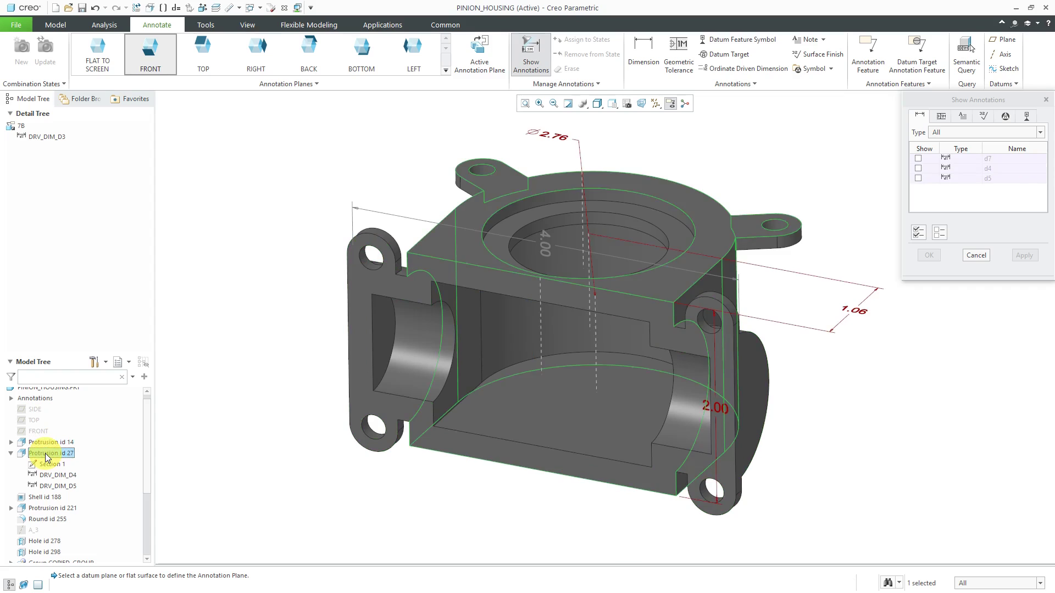
pyautogui.click(723, 413)
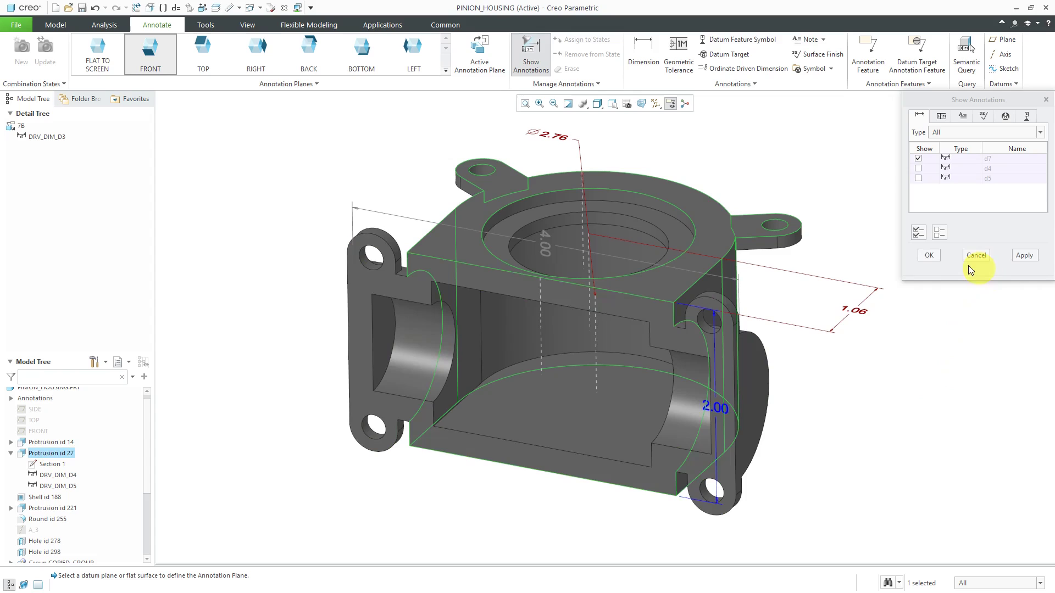
# - Confirm showing the 2.00 height dimension and drag it off the part's right side
pyautogui.click(927, 256)
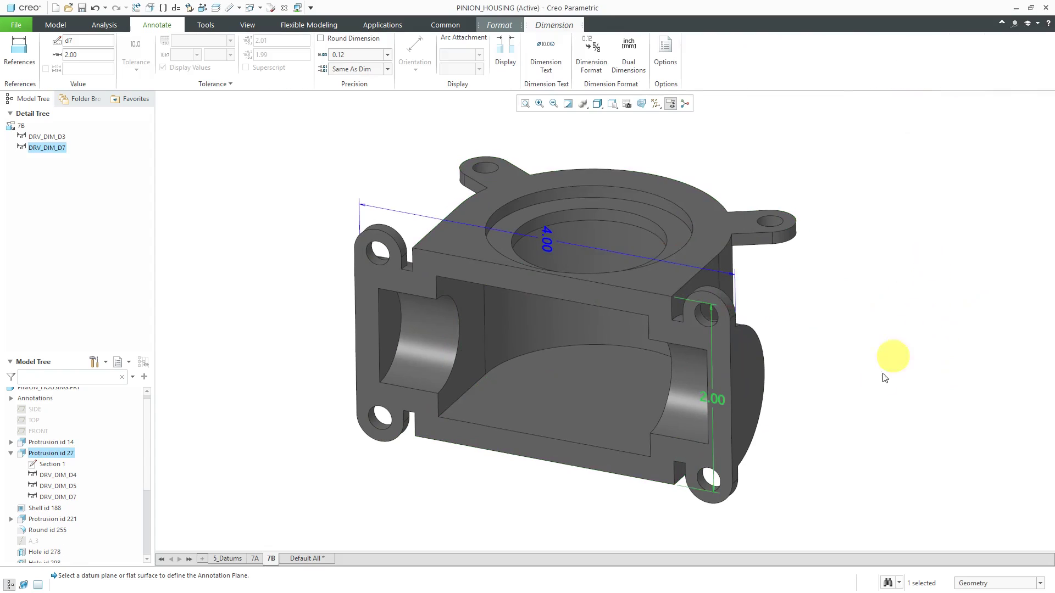
pyautogui.click(875, 392)
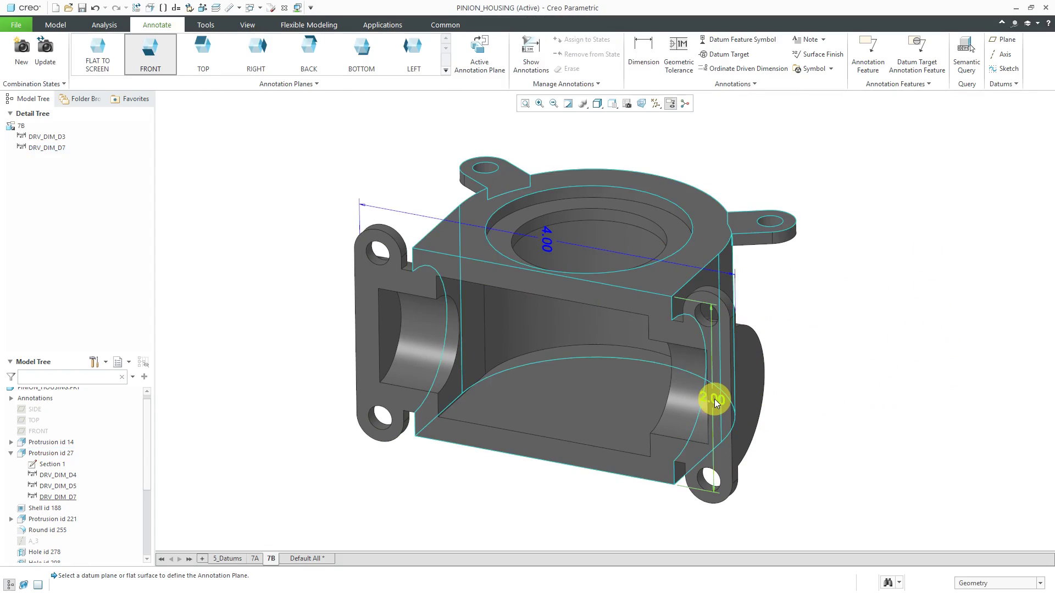
pyautogui.click(714, 401)
pyautogui.moveTo(714, 401); pyautogui.dragTo(810, 418)
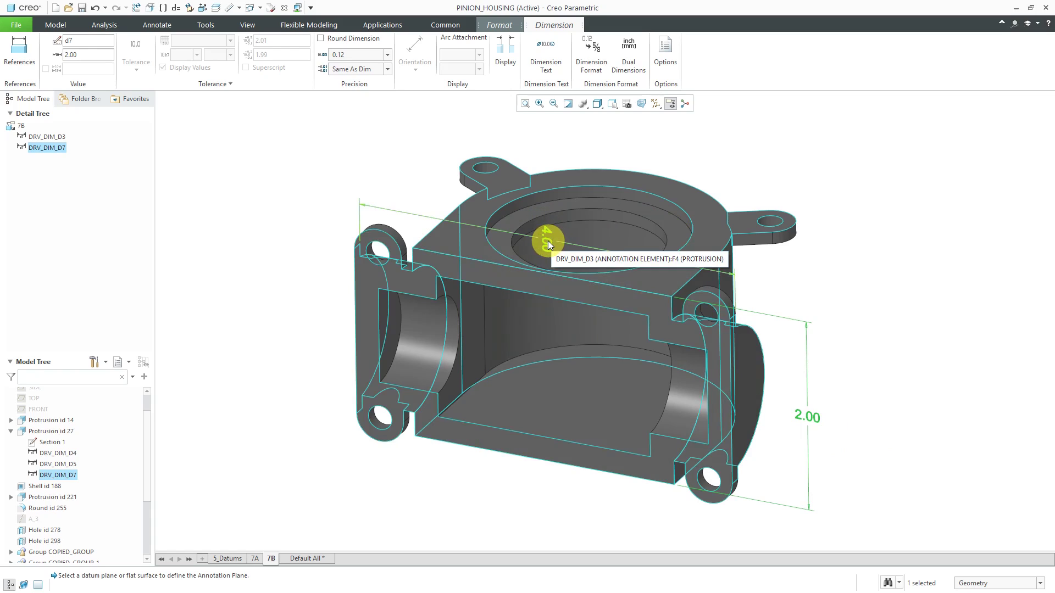
# - Drag the 4.00 width dimension up so it sits above the housing
pyautogui.click(547, 245)
pyautogui.moveTo(547, 245); pyautogui.dragTo(563, 148)
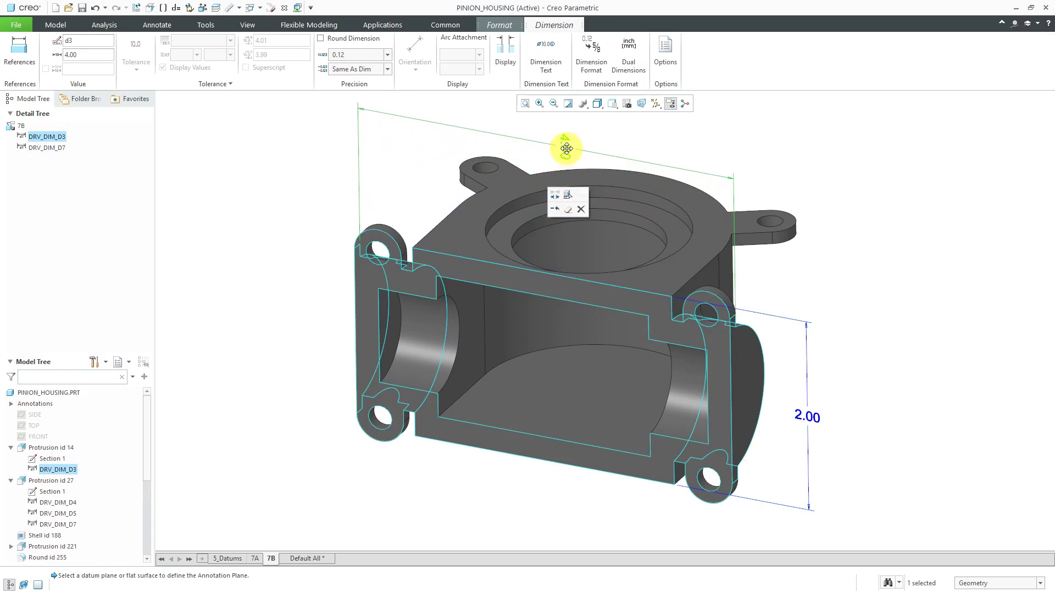
pyautogui.click(749, 157)
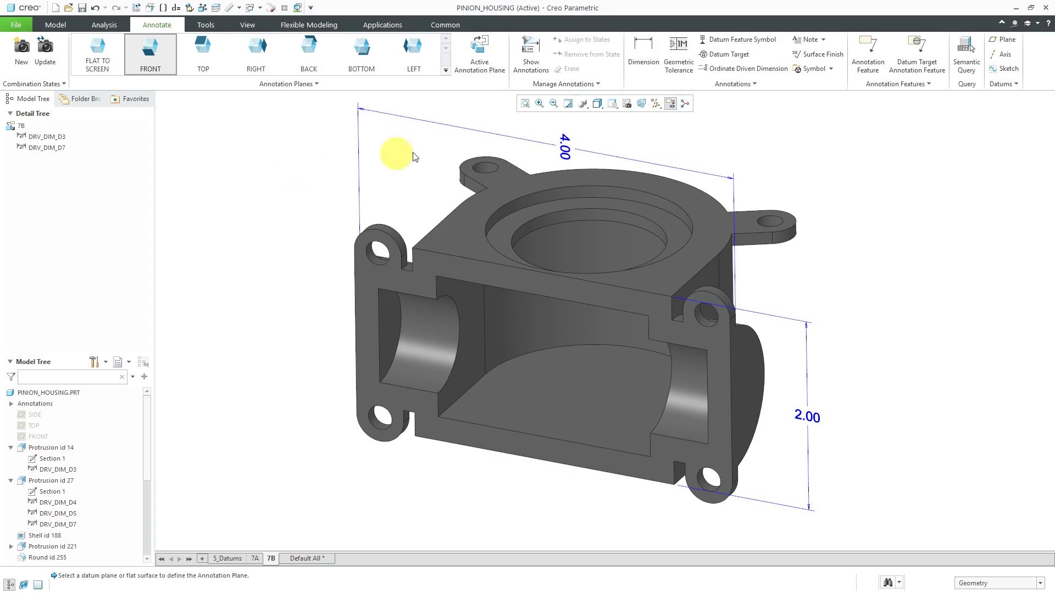
# - Change the 4.00 dimension's orientation to a 180 text rotation so it reads upright
pyautogui.click(567, 151)
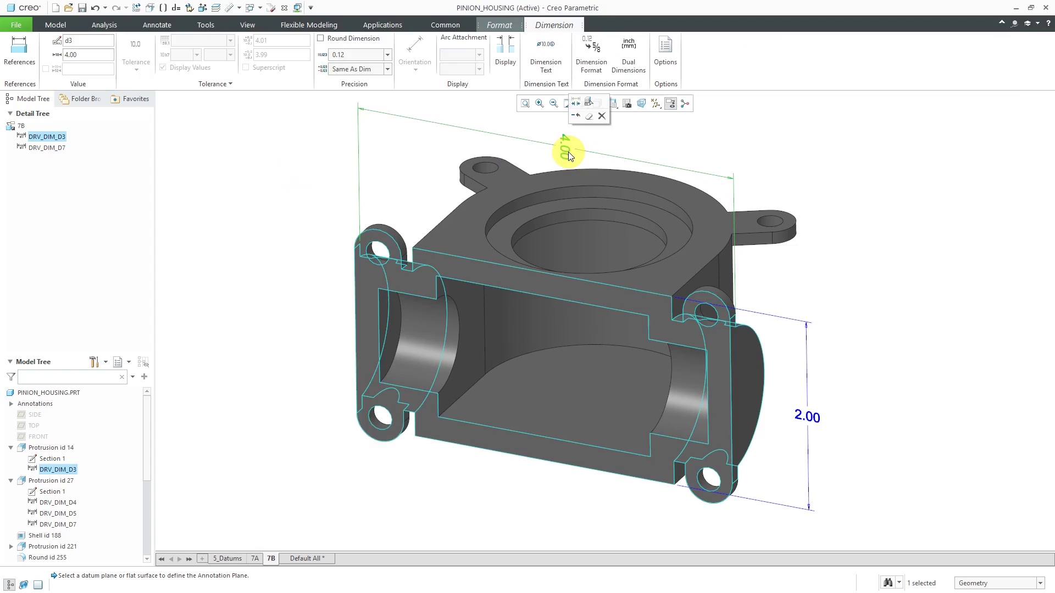
pyautogui.rightClick(568, 152)
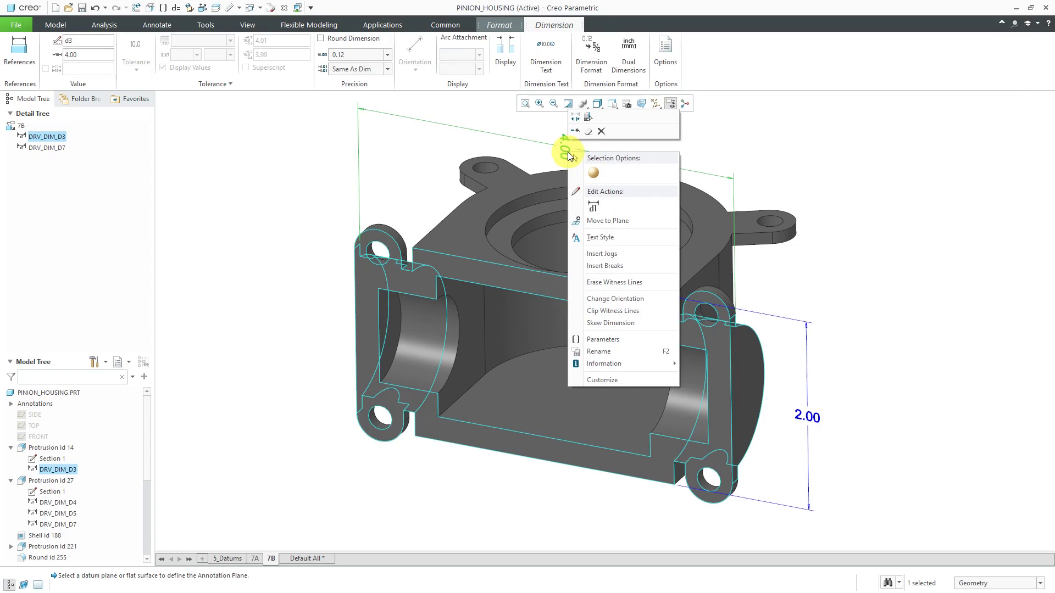
pyautogui.click(632, 297)
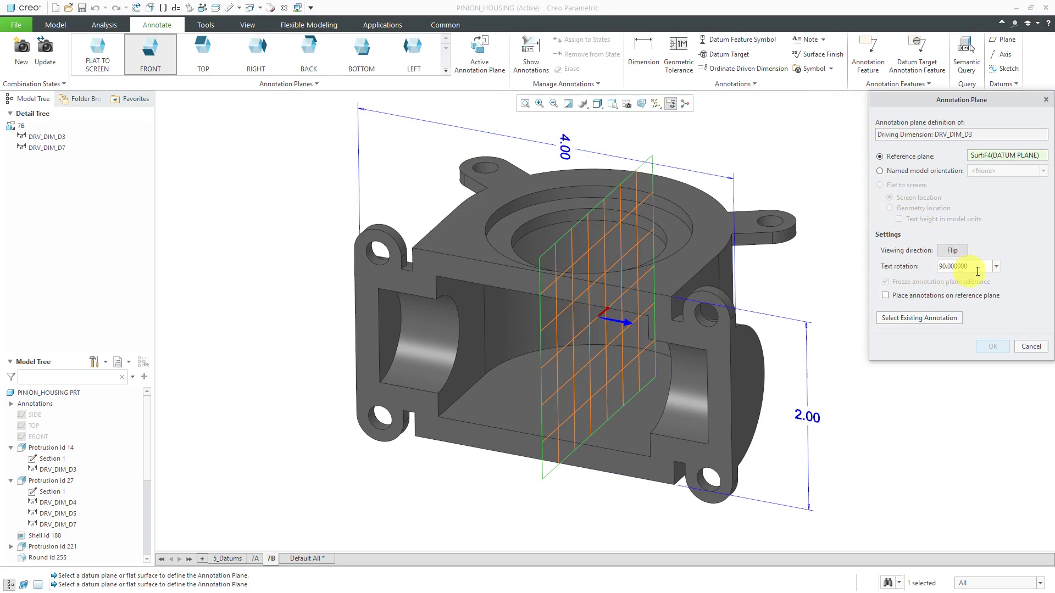
pyautogui.click(996, 266)
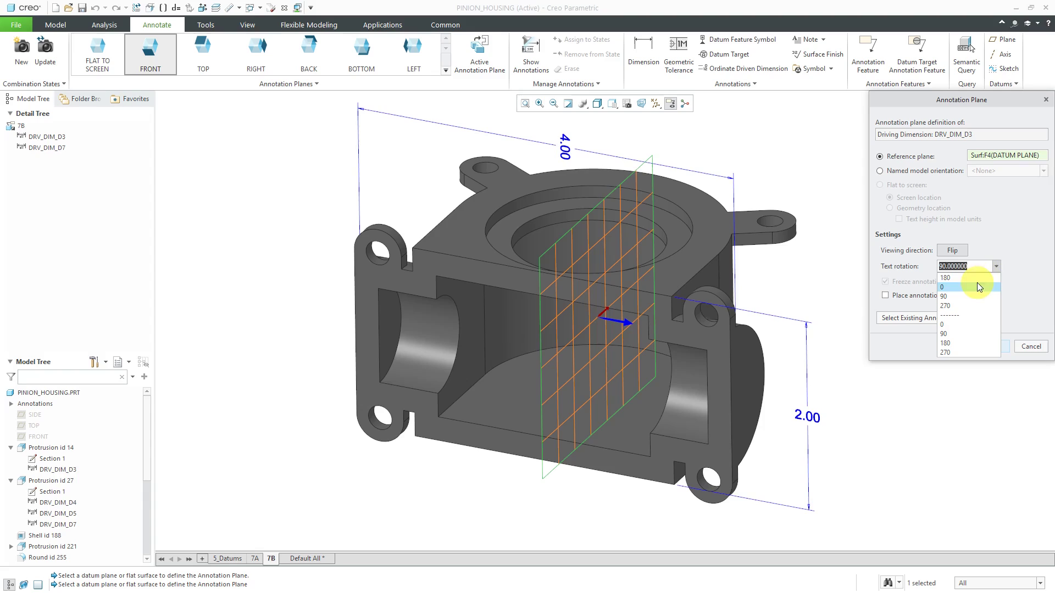
pyautogui.click(977, 286)
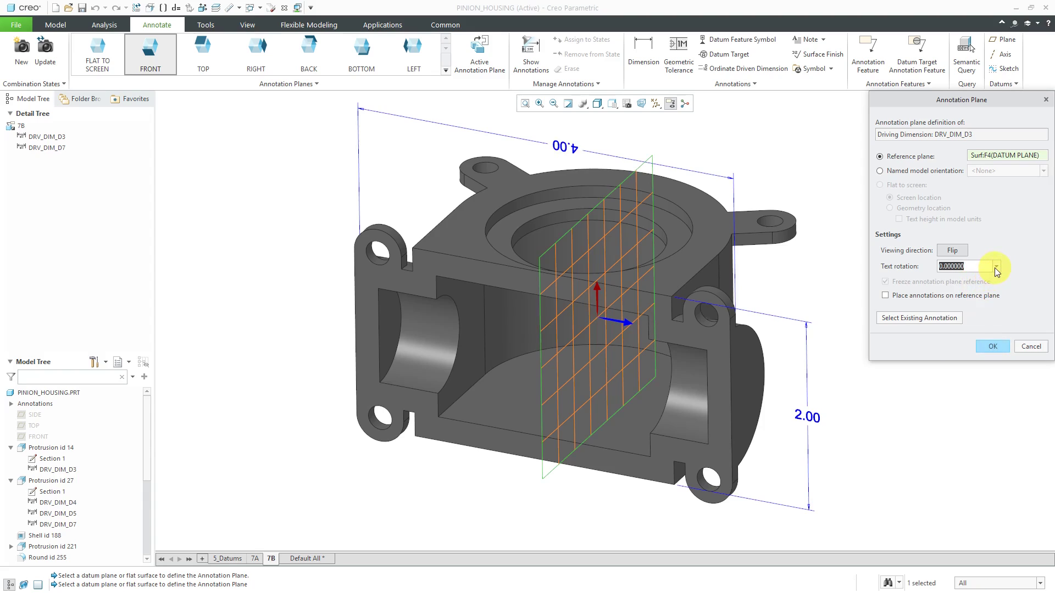
pyautogui.click(995, 267)
pyautogui.click(981, 285)
pyautogui.click(992, 346)
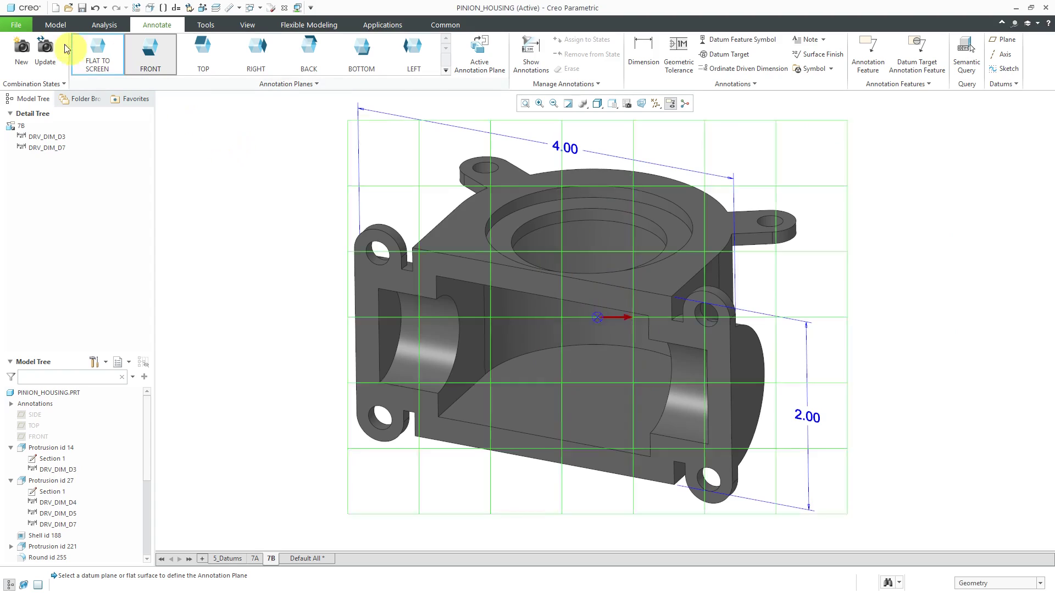
pyautogui.click(14, 26)
# - Add tol_display to Favorites in the Configuration Editor, enable it, and save the settings
pyautogui.click(41, 274)
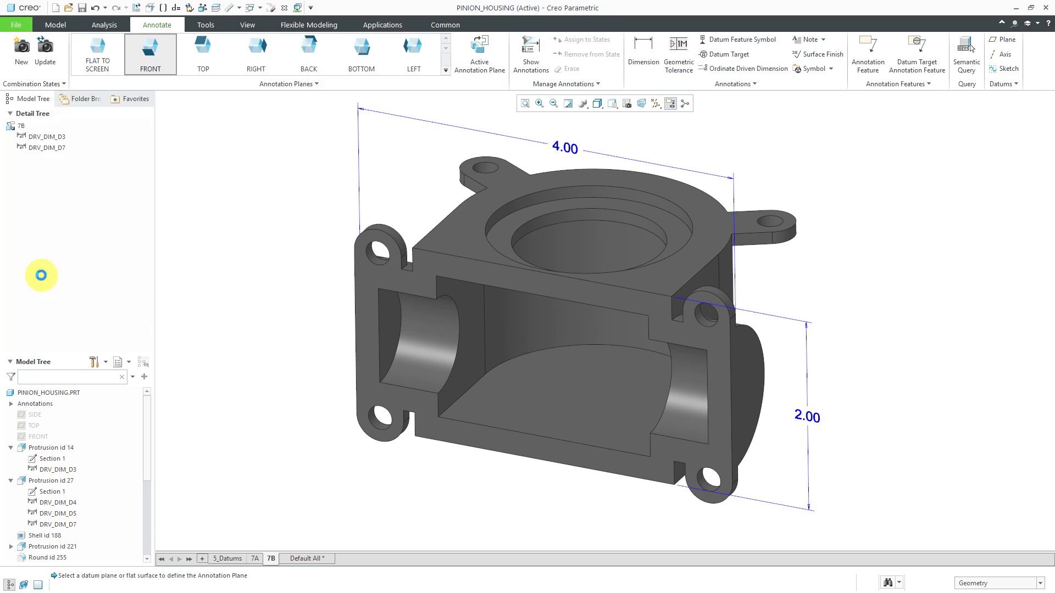
pyautogui.click(302, 341)
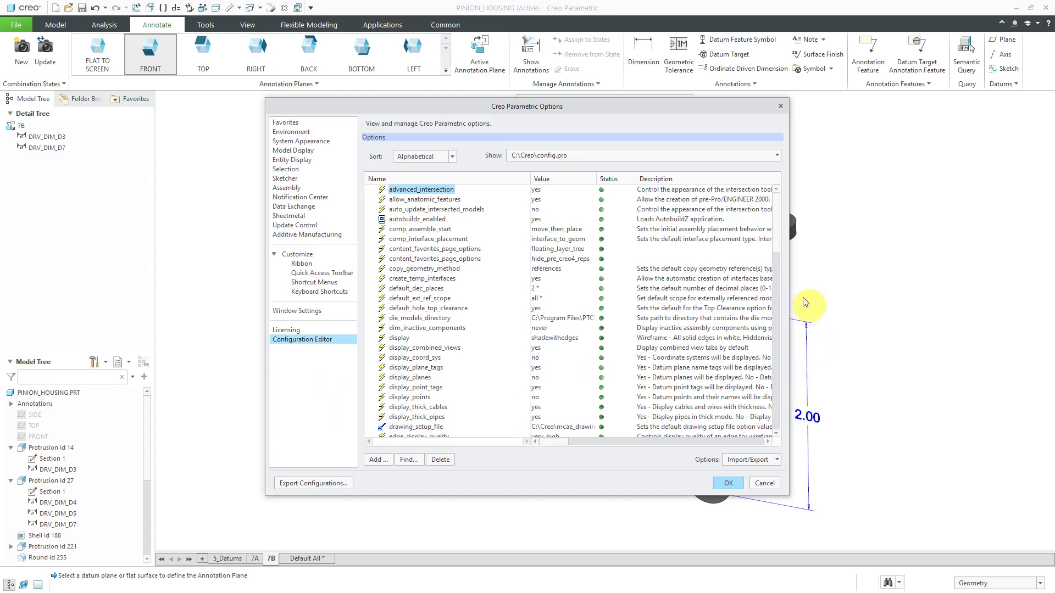
pyautogui.moveTo(776, 240); pyautogui.dragTo(775, 413)
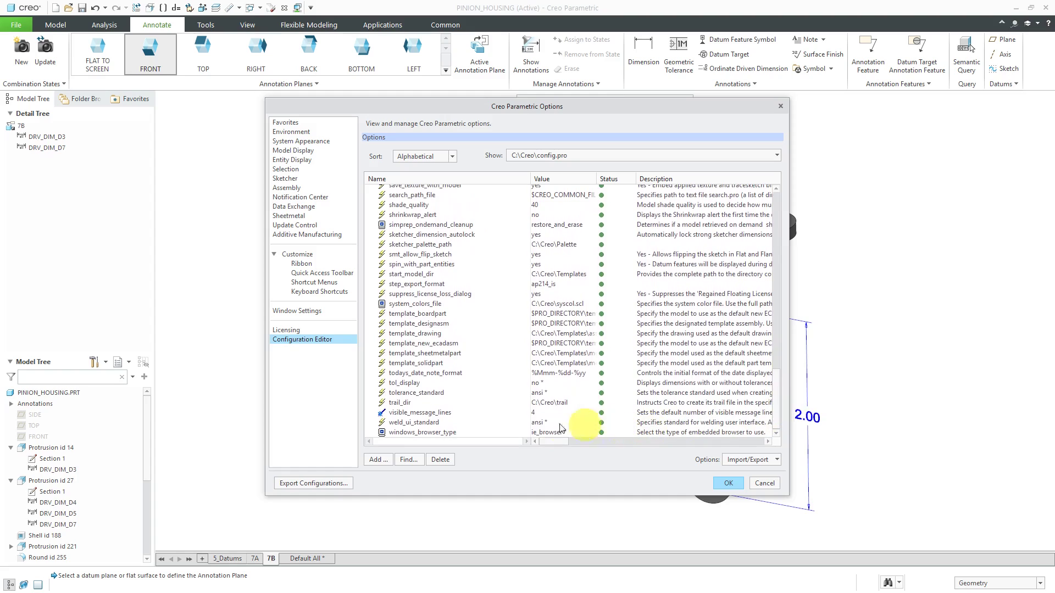
pyautogui.rightClick(415, 387)
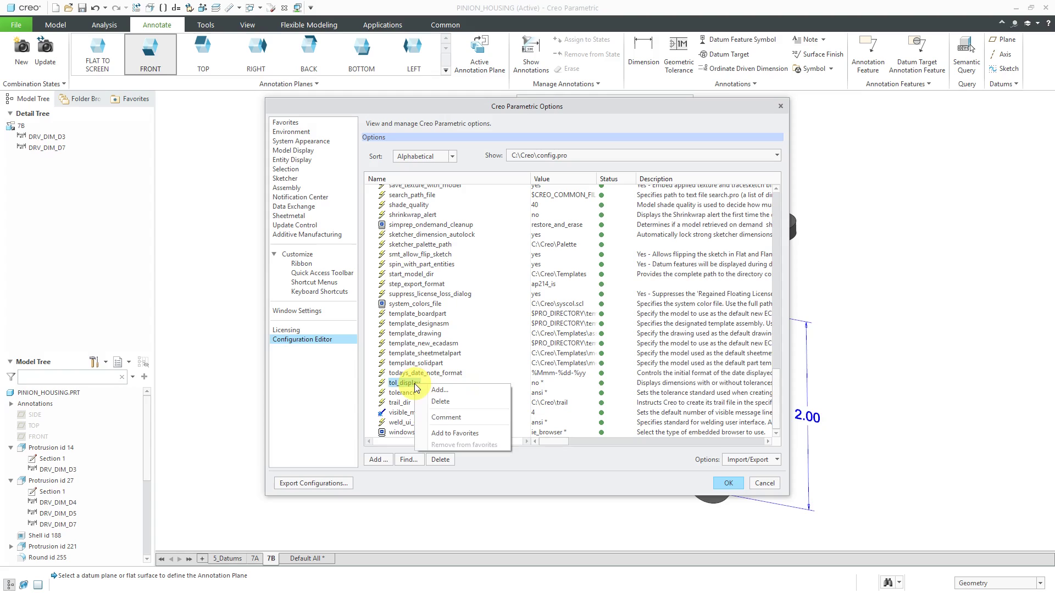
pyautogui.click(461, 432)
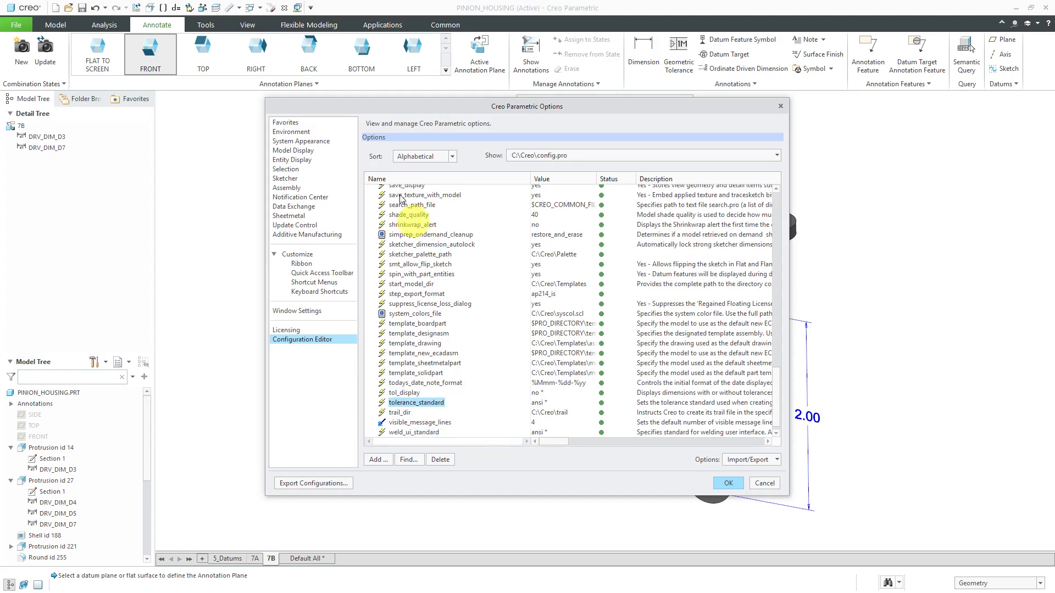
pyautogui.click(286, 123)
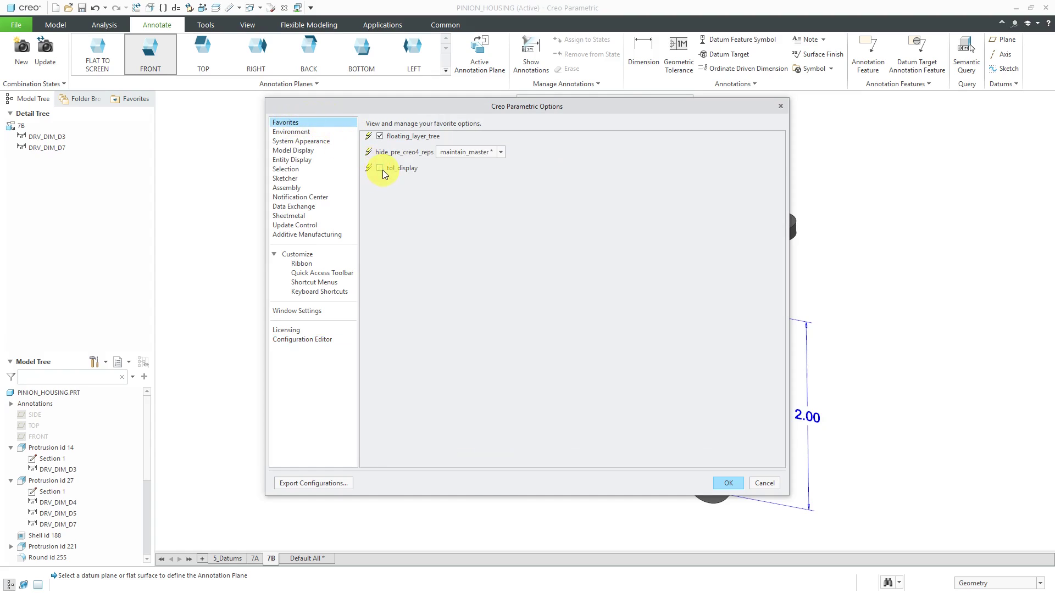
pyautogui.click(729, 483)
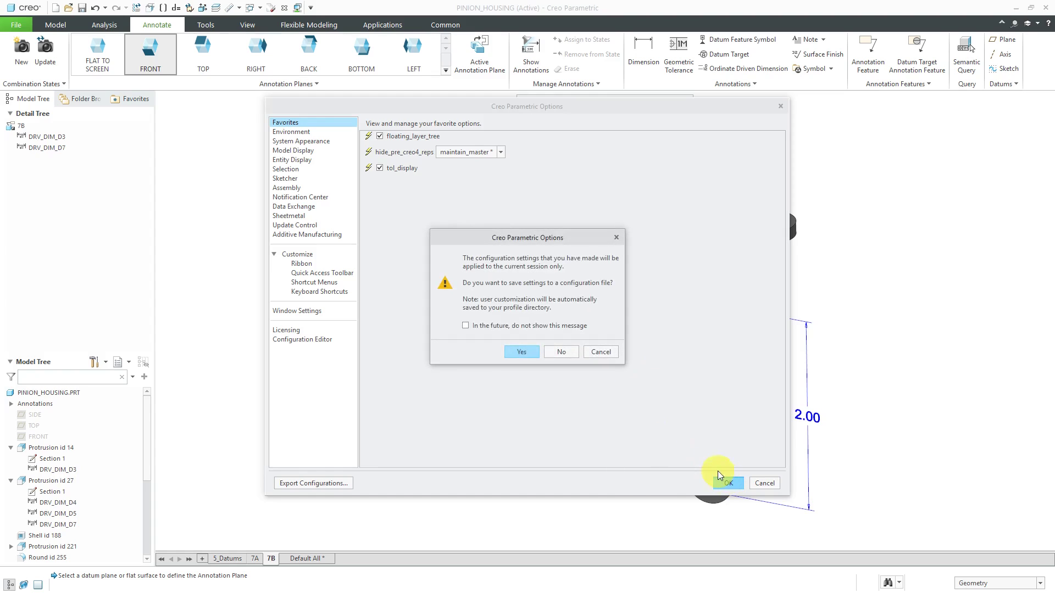
pyautogui.click(561, 352)
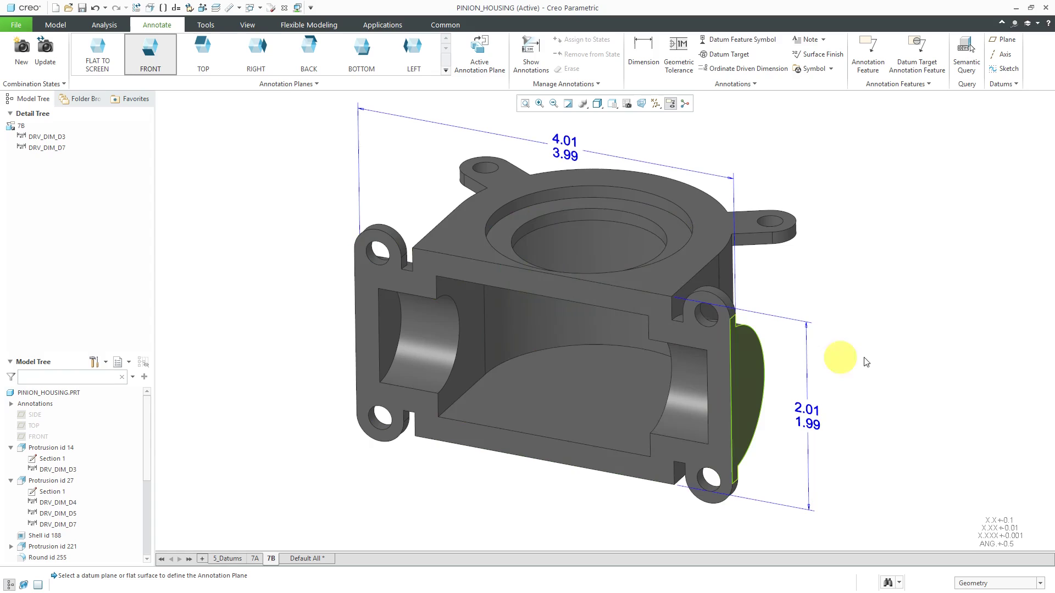
pyautogui.click(815, 413)
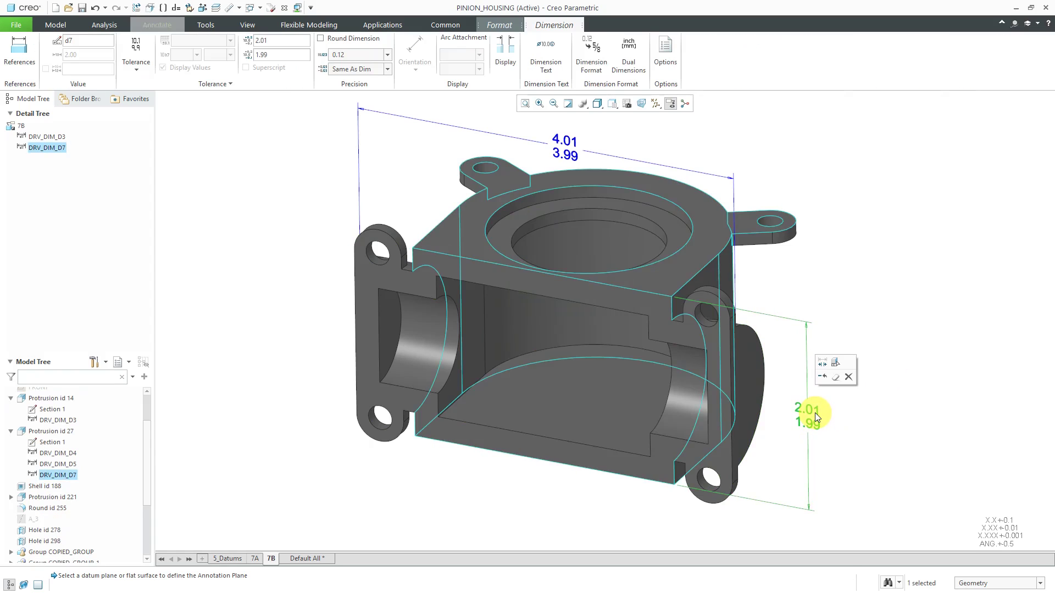
# - Set the Tolerance of the 2.00 height and 4.00 width dimensions to Basic
pyautogui.click(222, 83)
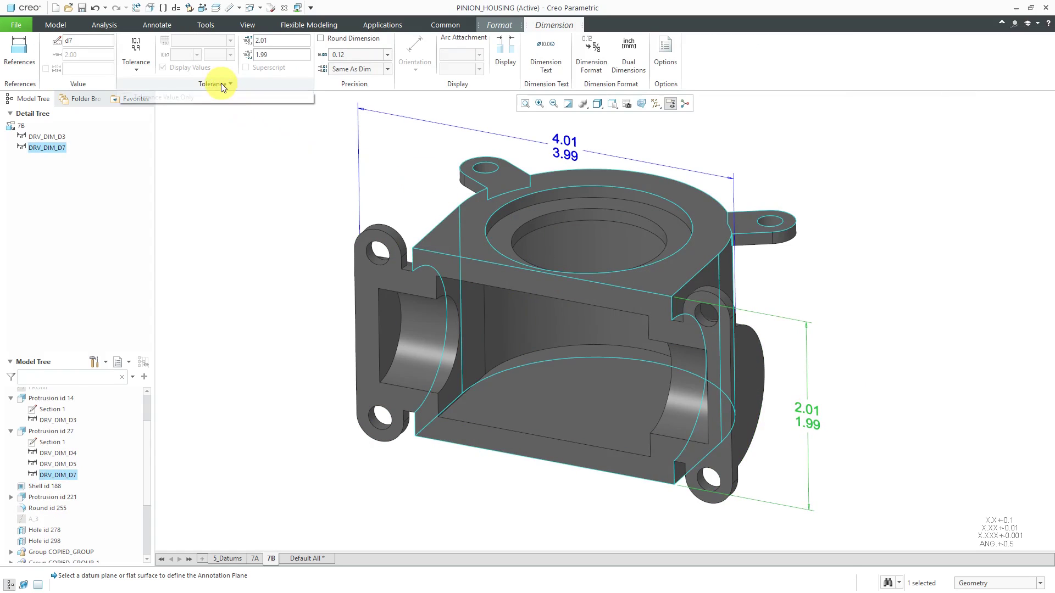
pyautogui.click(128, 70)
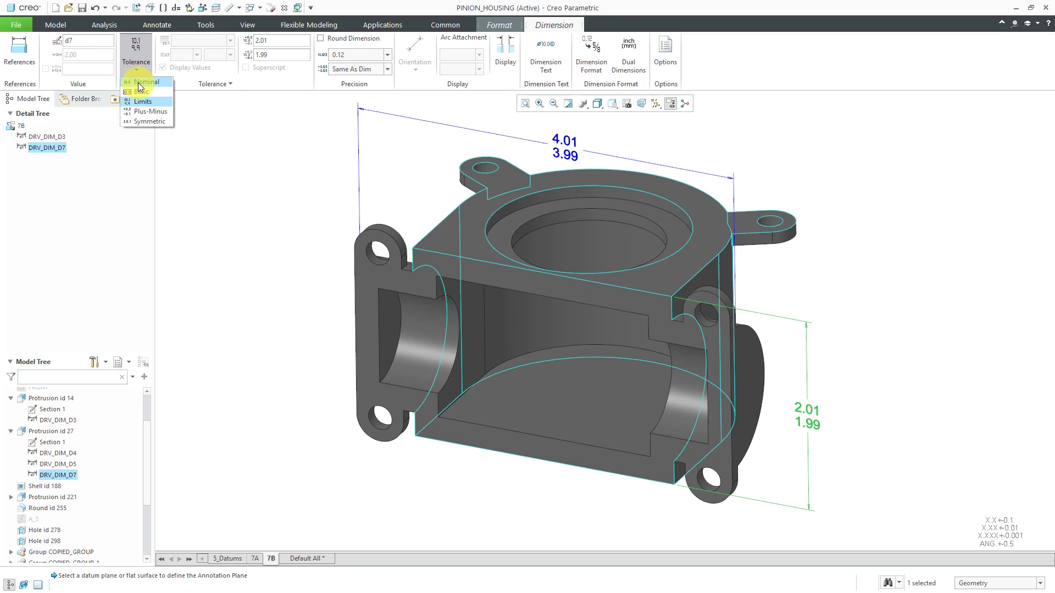
pyautogui.click(139, 91)
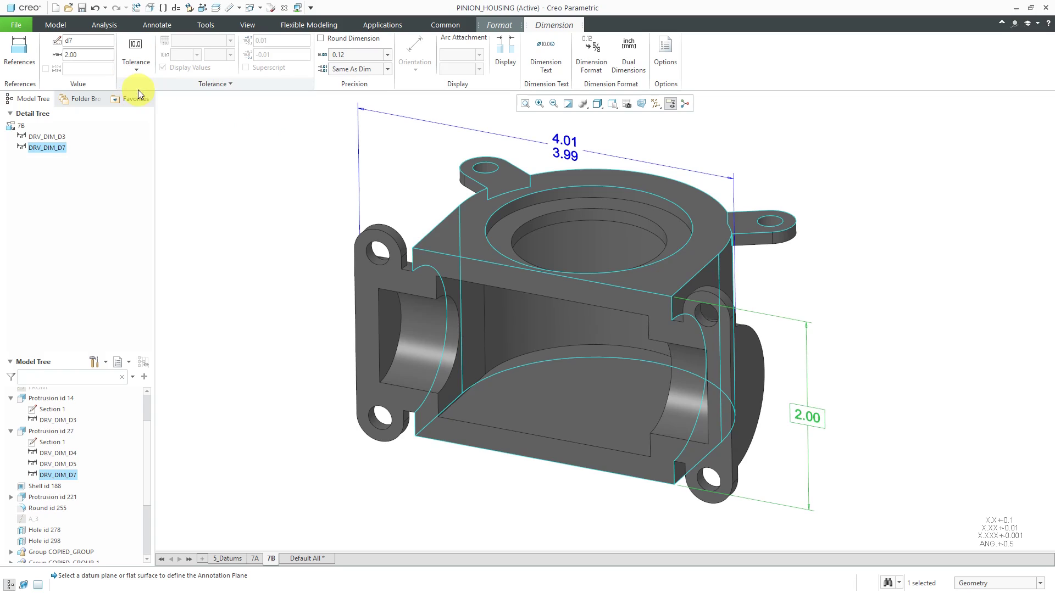
pyautogui.click(566, 142)
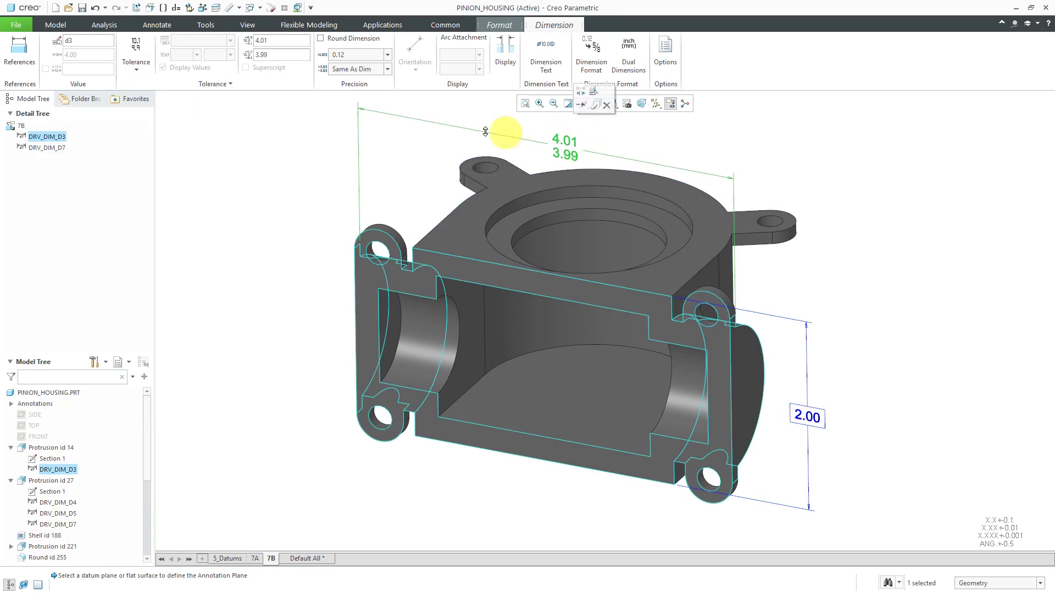
pyautogui.click(143, 71)
pyautogui.click(142, 92)
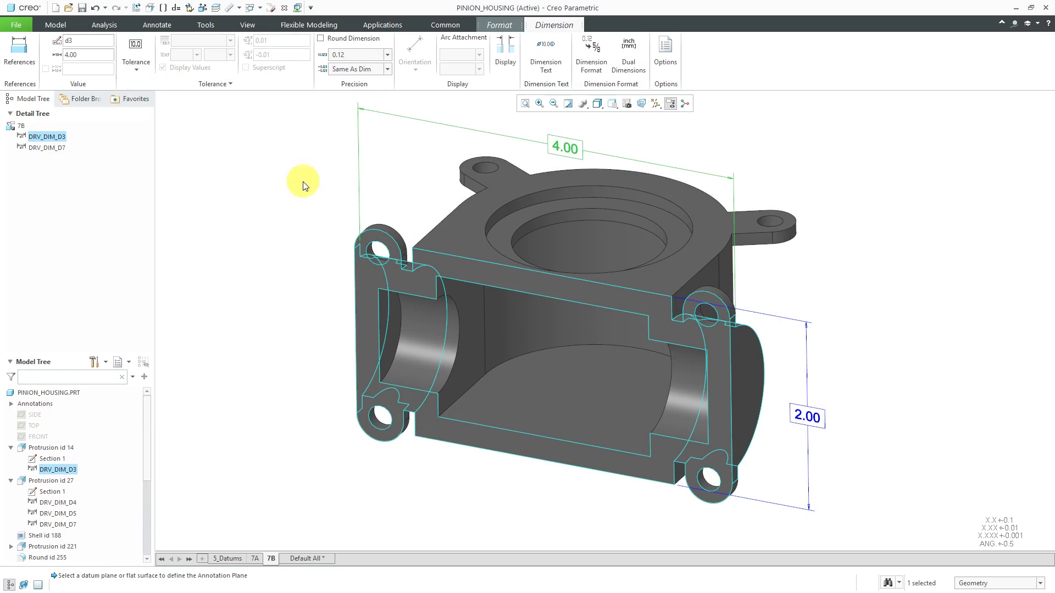
pyautogui.click(295, 187)
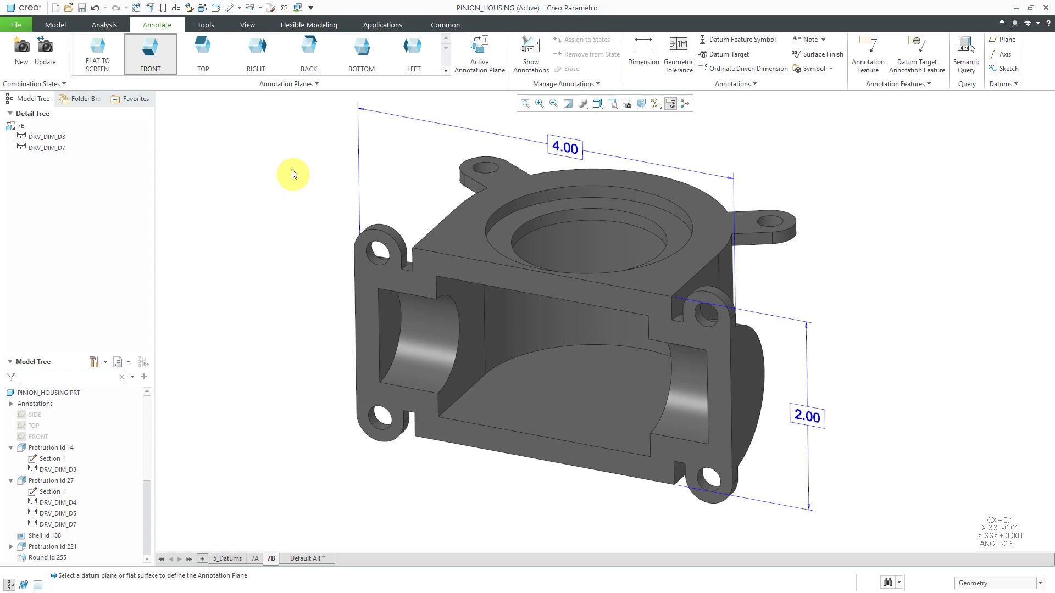
# - Create a new combination state and rename it from Comb0001 to 7C
pyautogui.click(23, 57)
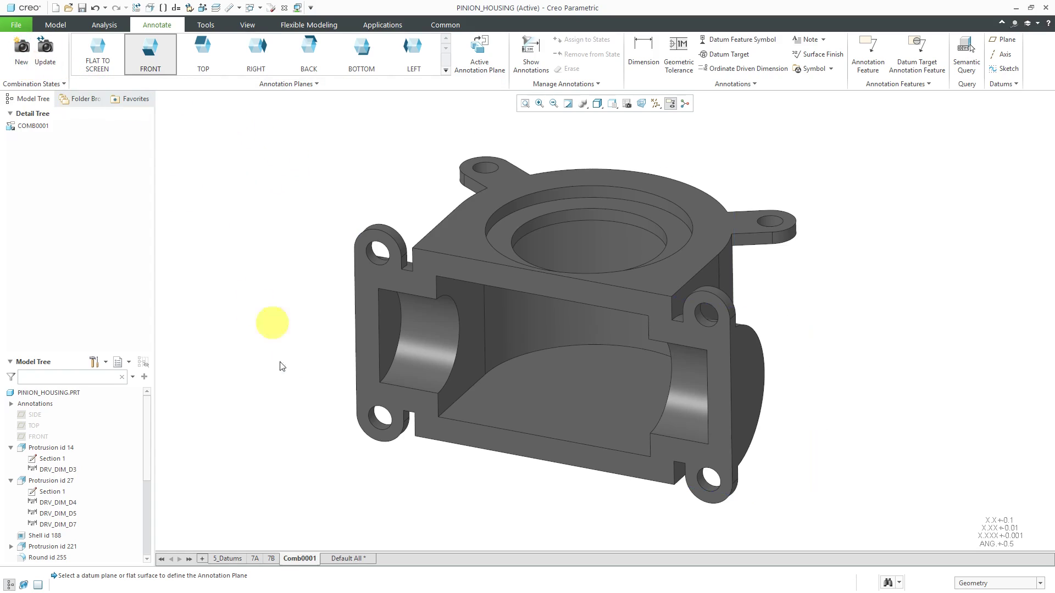
pyautogui.rightClick(311, 558)
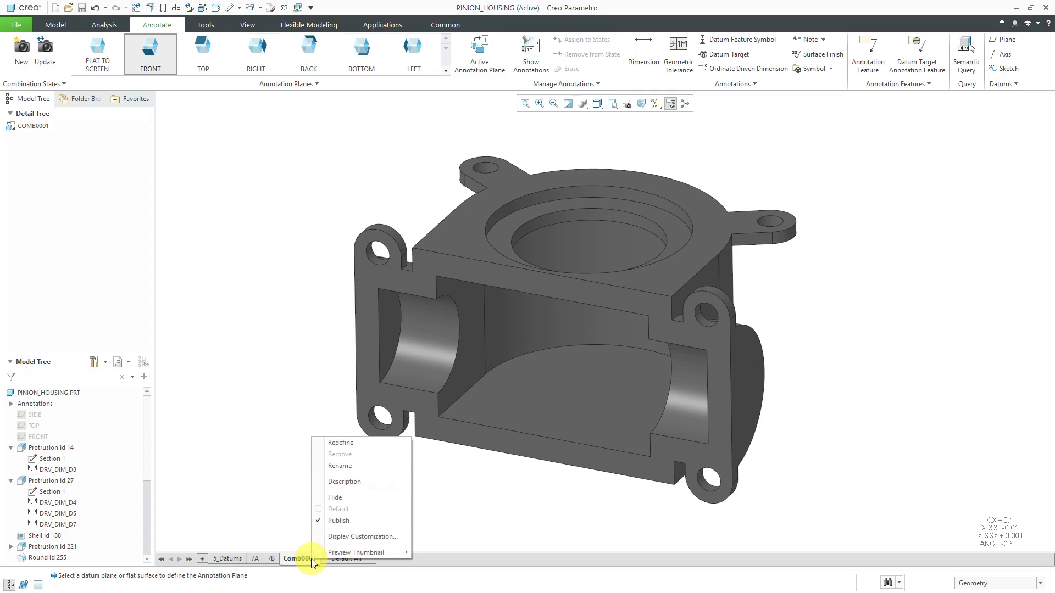
pyautogui.click(348, 467)
pyautogui.write('7C')
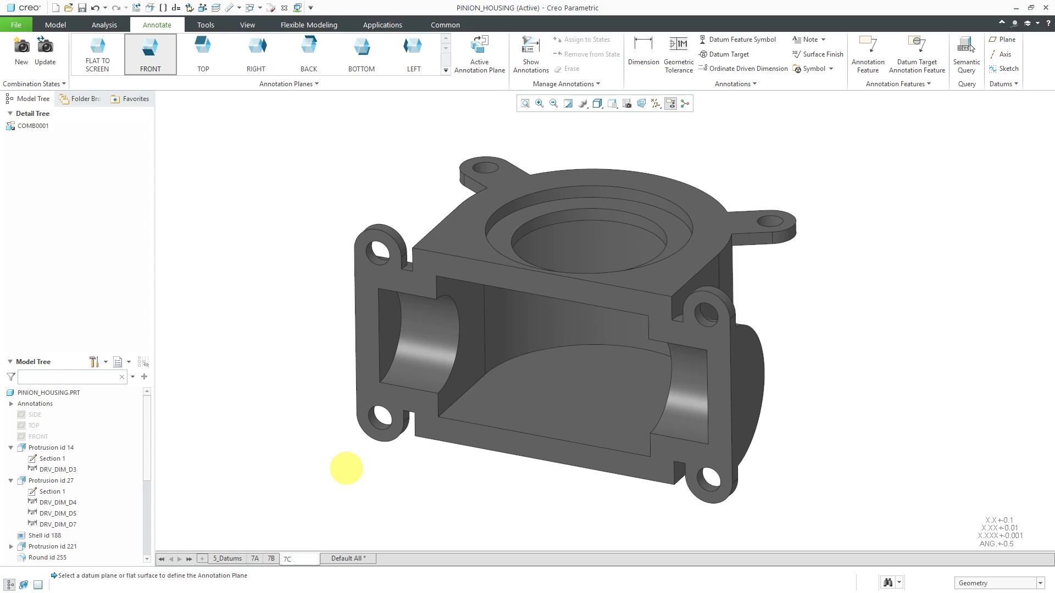
pyautogui.press('Return')
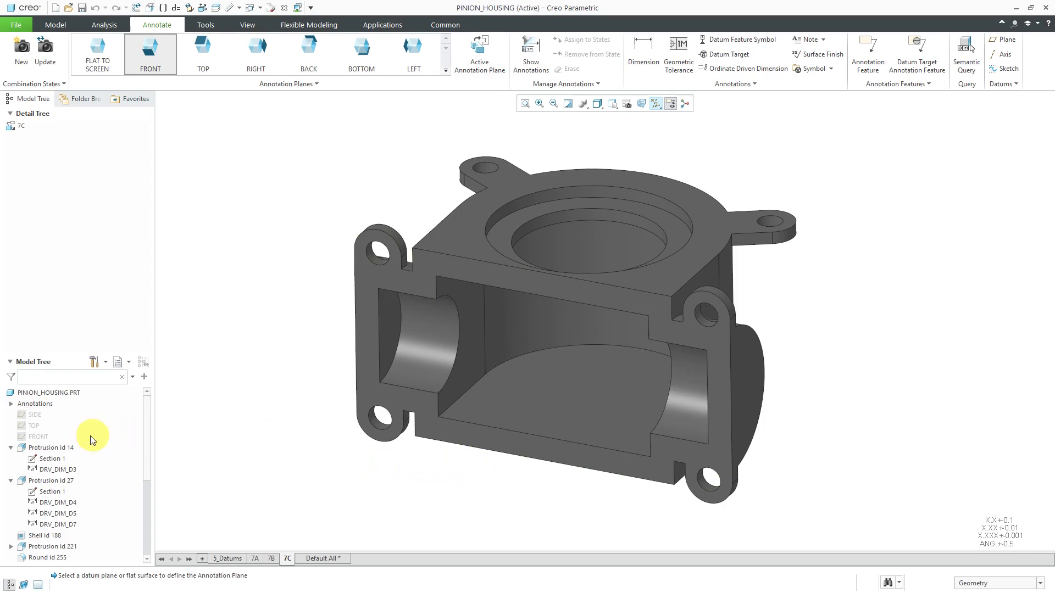
# - In Show Annotations, mark Protrusion id 221's .49/.51 lug dimension d23
pyautogui.click(67, 449)
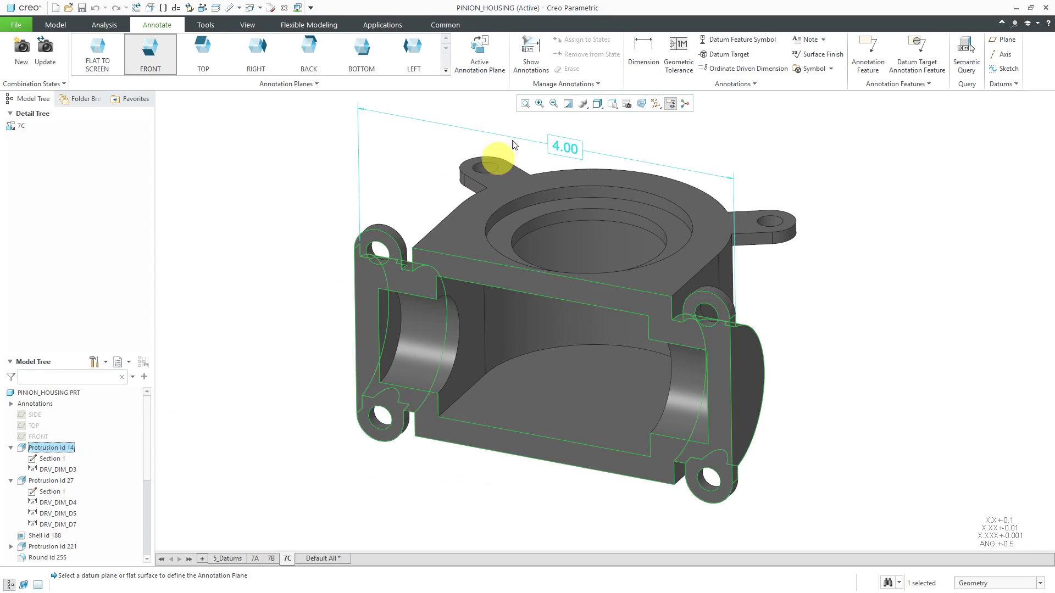
pyautogui.click(535, 65)
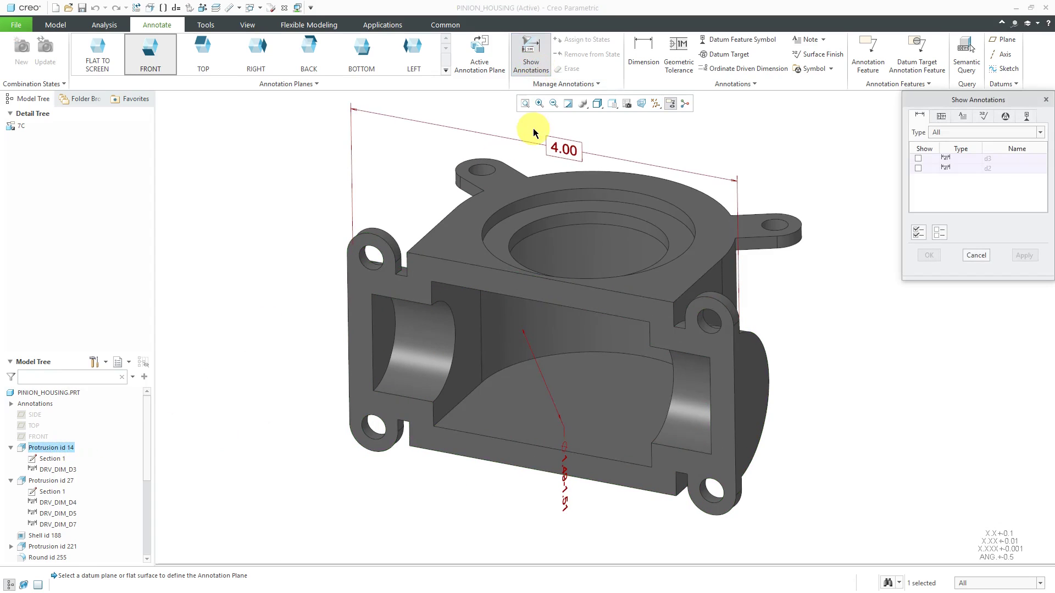
pyautogui.click(58, 480)
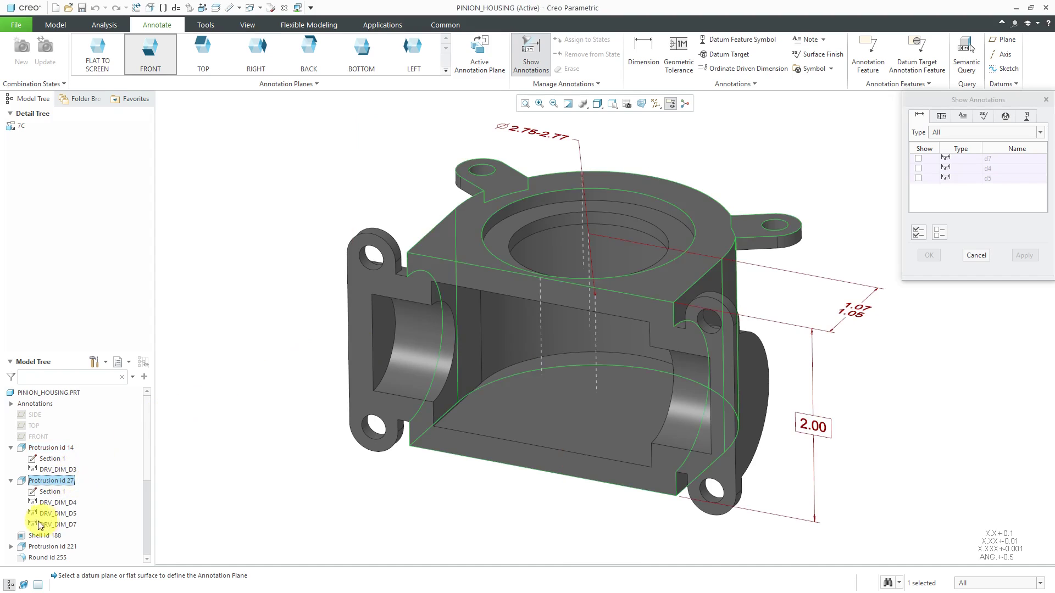
pyautogui.click(52, 536)
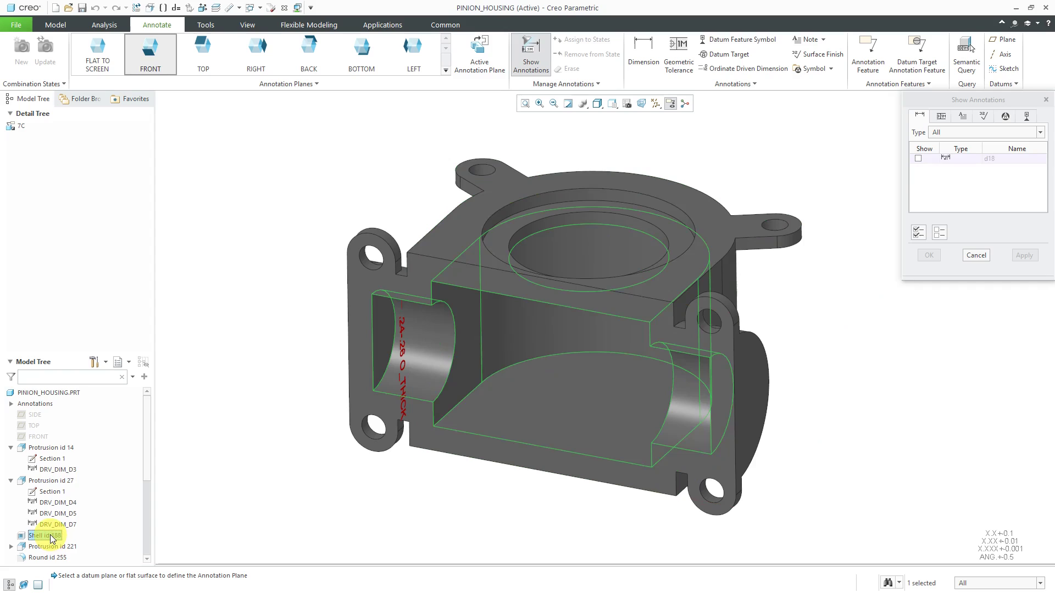
pyautogui.click(51, 547)
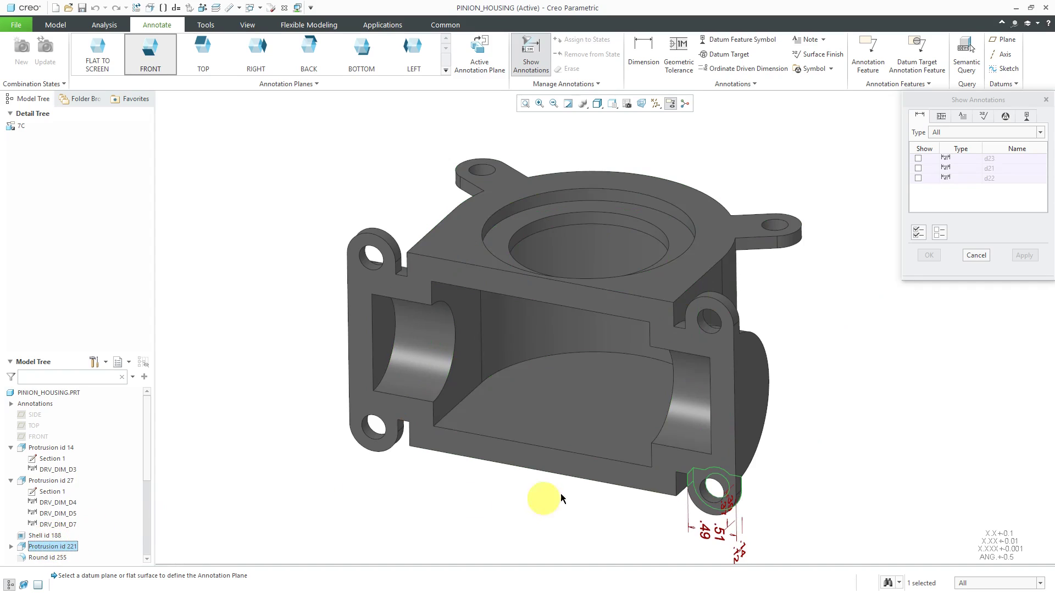
pyautogui.keyDown('shift'); pyautogui.moveTo(672, 395); pyautogui.dragTo(648, 351, button='middle'); pyautogui.keyUp('shift')
pyautogui.scroll(-4, 736, 520)
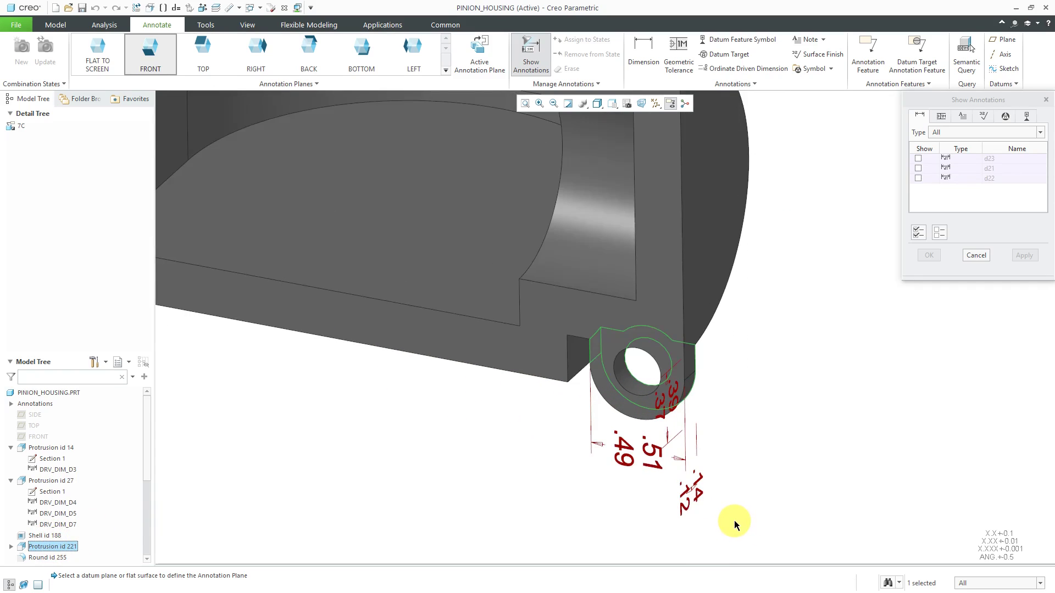
pyautogui.click(625, 458)
# - Mark Hole id 278's .24-.26 diameter d24 and confirm showing both dimensions
pyautogui.moveTo(625, 458)
pyautogui.mouseDown(button='middle')
pyautogui.moveTo(627, 470)
pyautogui.moveTo(593, 473)
pyautogui.mouseUp(button='middle')
pyautogui.scroll(-2, 77, 516)
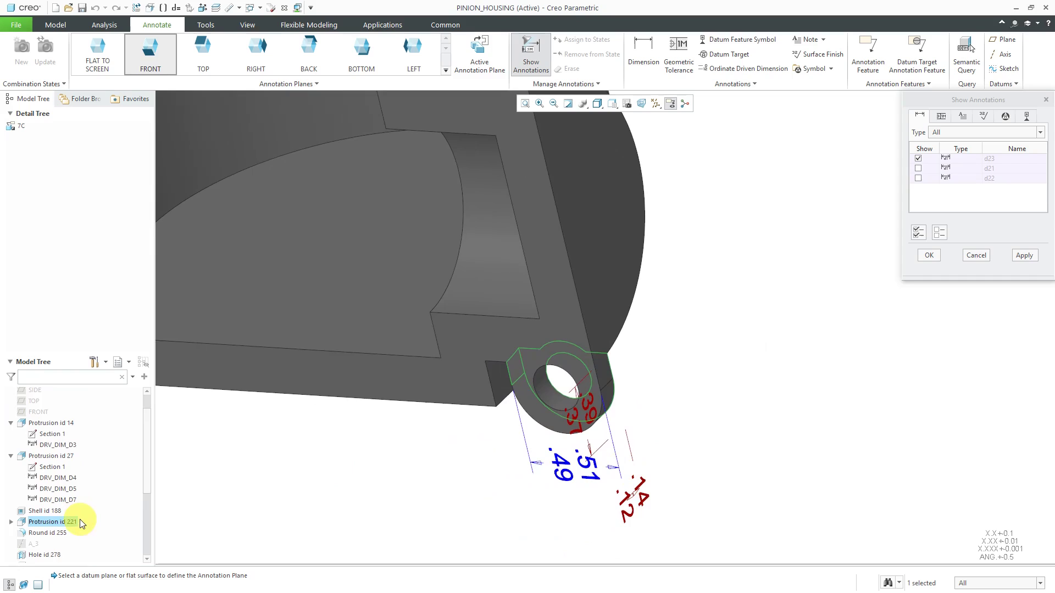
pyautogui.scroll(-4, 80, 519)
pyautogui.click(55, 505)
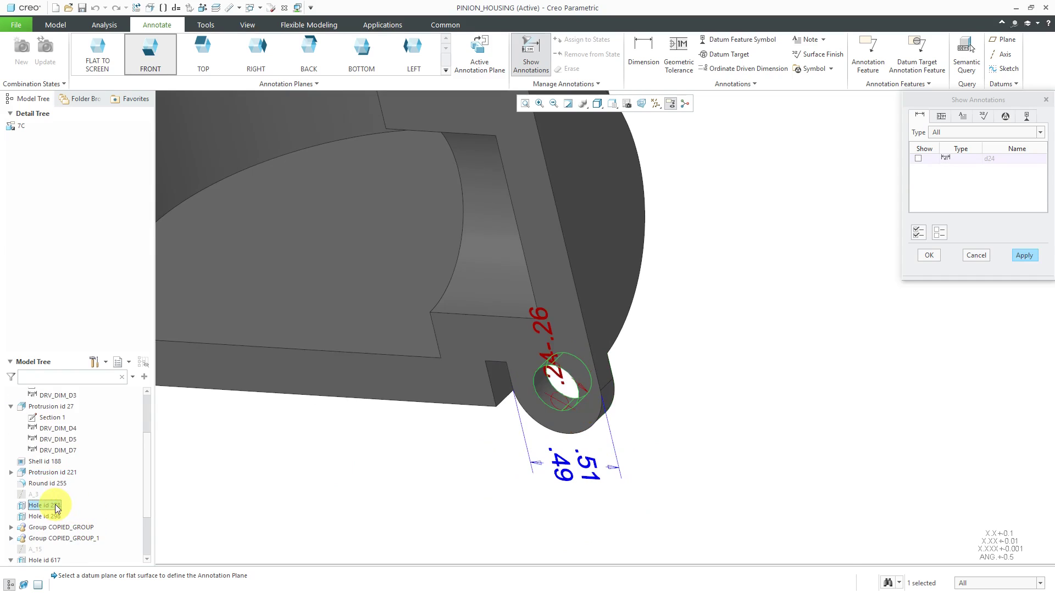
pyautogui.click(545, 329)
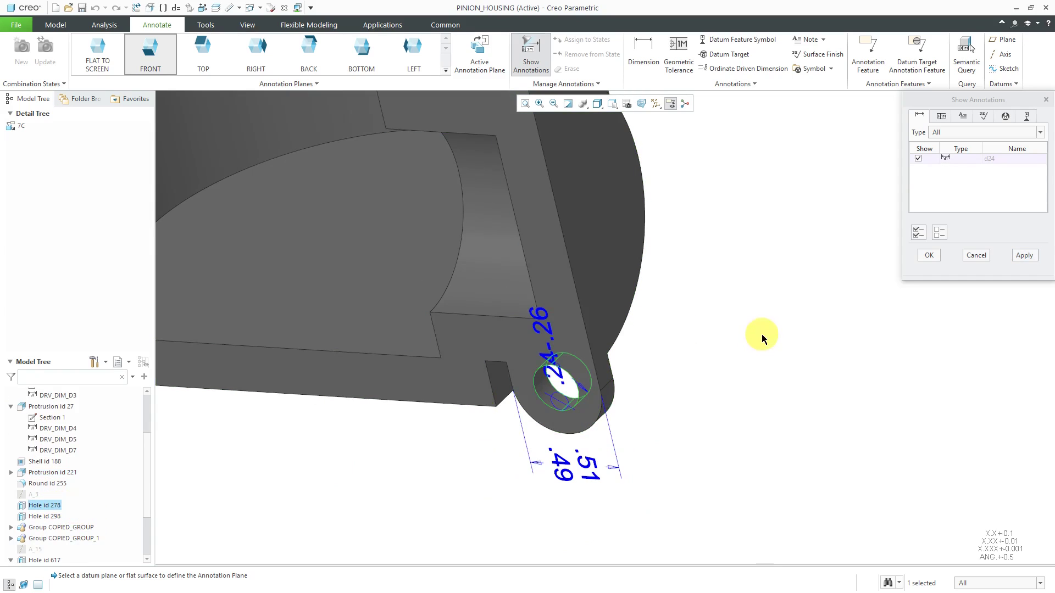
pyautogui.click(928, 255)
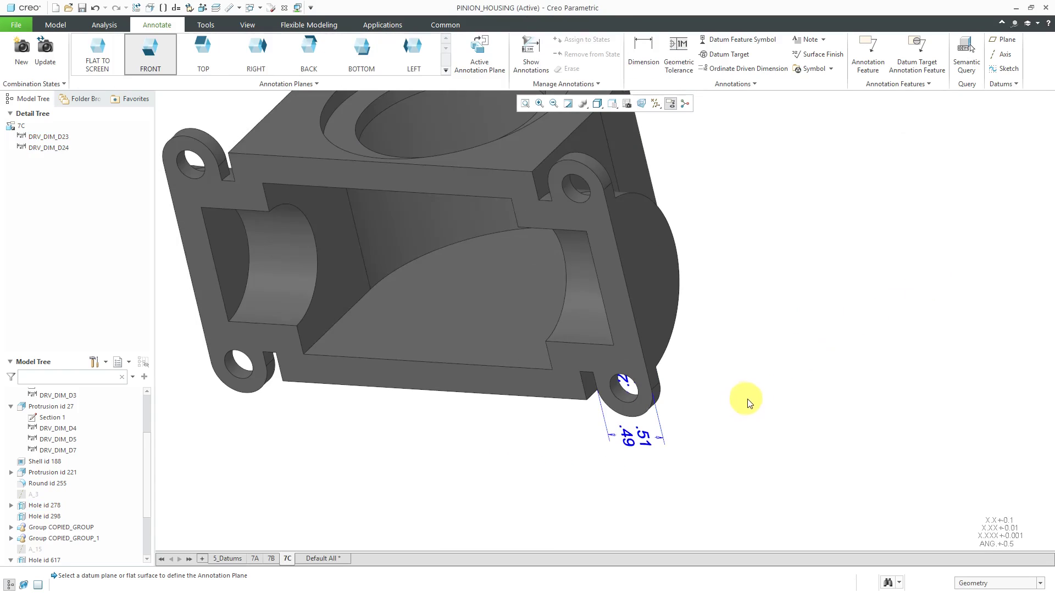
# - Set the lug's .49/.51 dimension to Nominal so it reads .50
pyautogui.moveTo(747, 403); pyautogui.dragTo(747, 429, button='middle')
pyautogui.click(737, 430)
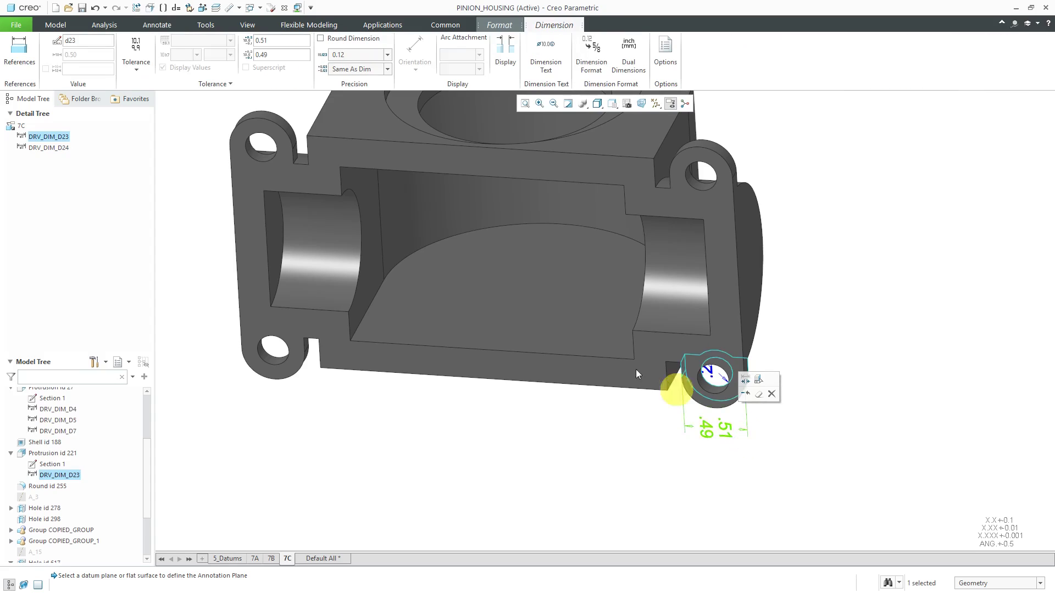
pyautogui.click(143, 68)
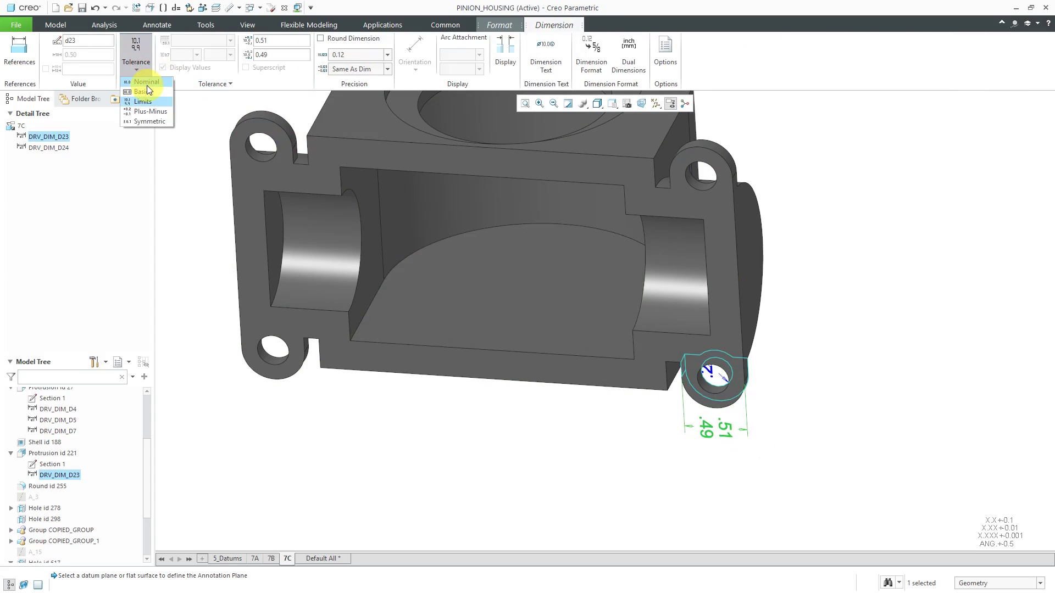
pyautogui.click(145, 81)
pyautogui.scroll(2, 730, 393)
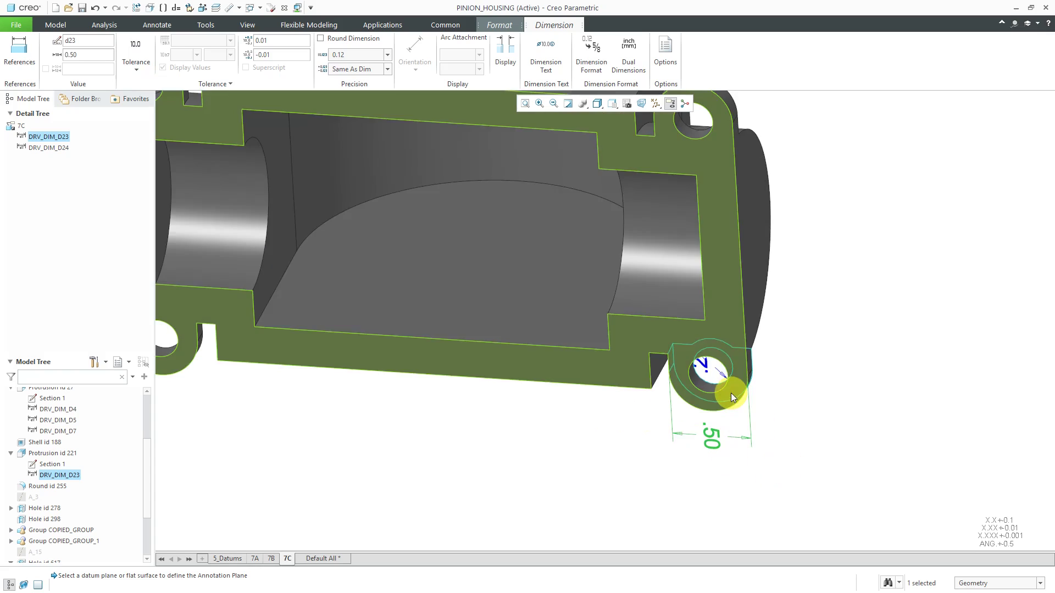
# - Move the hole diameter text right of the hole and set it to Nominal, reading ⌀.25
pyautogui.click(700, 362)
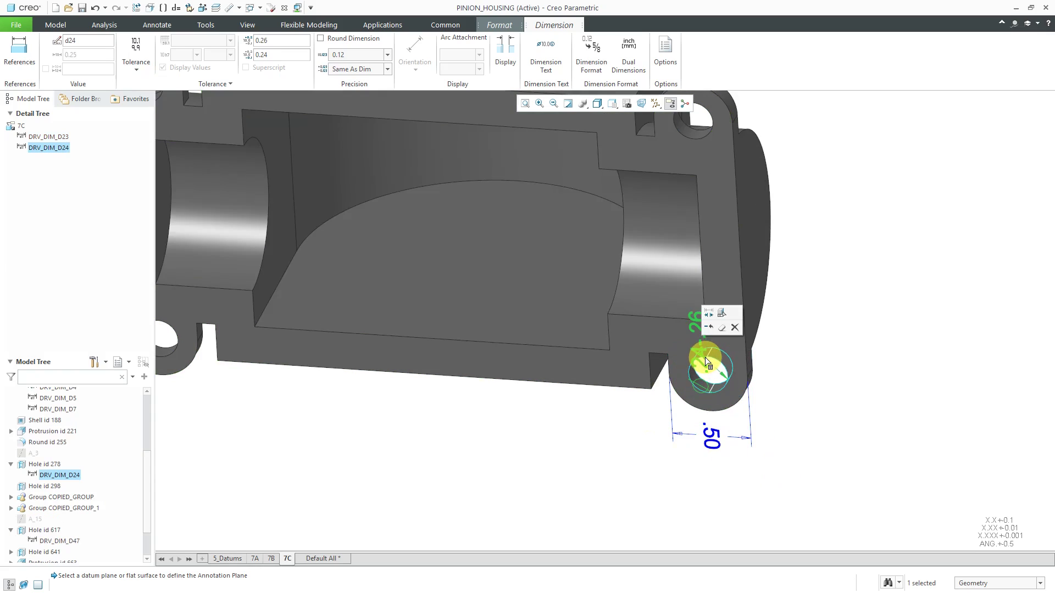
pyautogui.moveTo(707, 363); pyautogui.dragTo(768, 405)
pyautogui.scroll(-3, 793, 400)
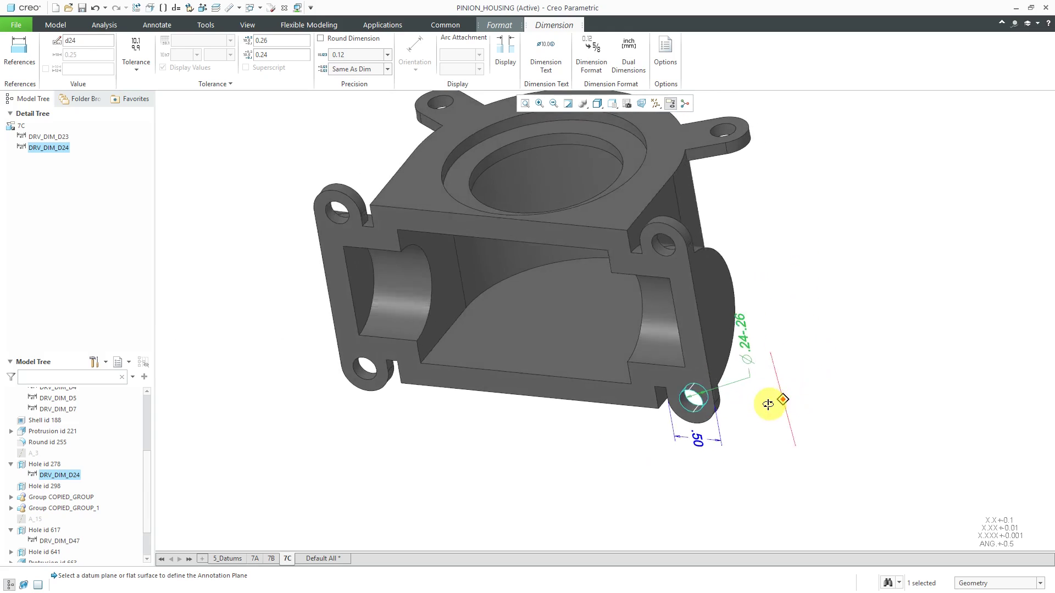
pyautogui.moveTo(768, 405); pyautogui.dragTo(681, 296, button='middle')
pyautogui.click(135, 64)
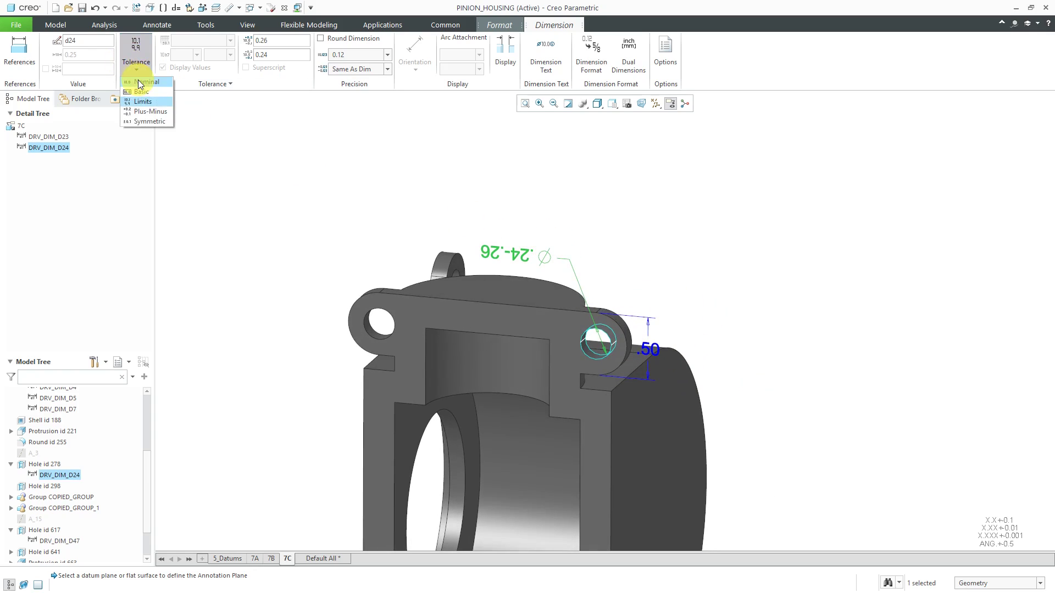
pyautogui.click(147, 101)
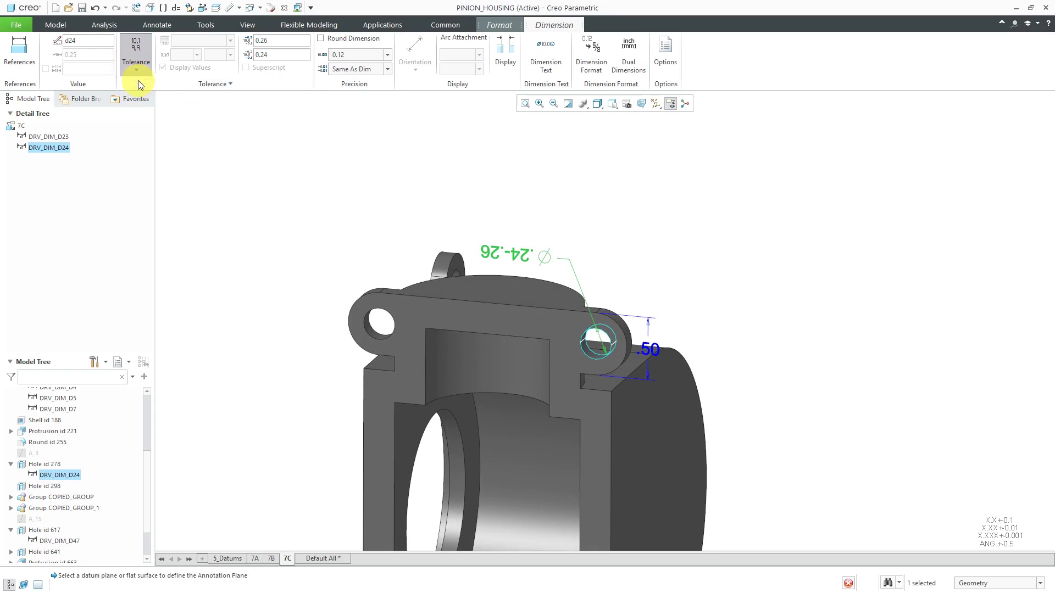
pyautogui.rightClick(590, 209)
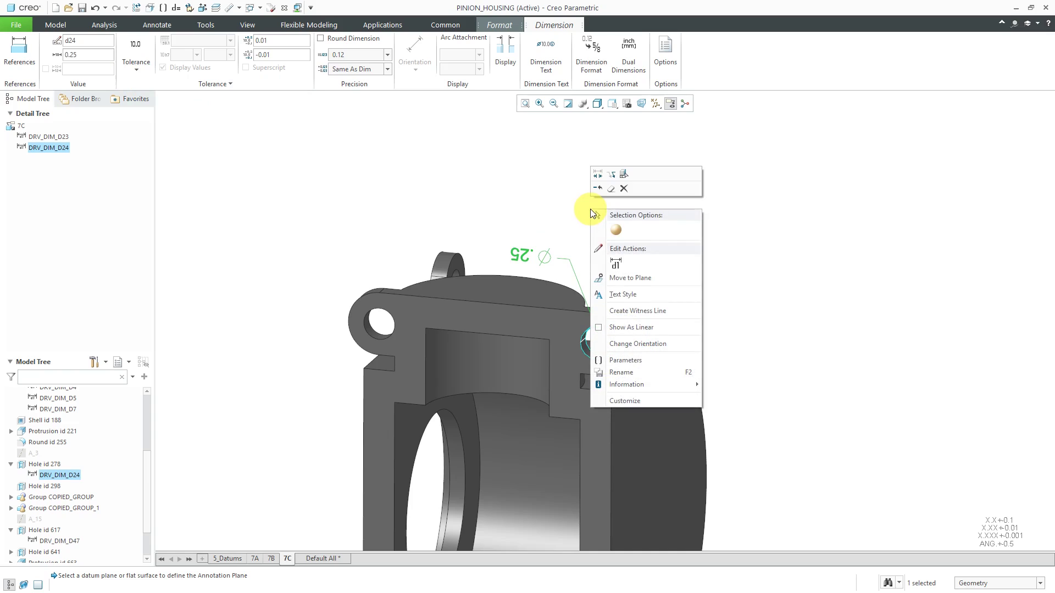
# - Rotate the ⌀.25 text 180° and move it onto the lug's flat face
pyautogui.click(644, 344)
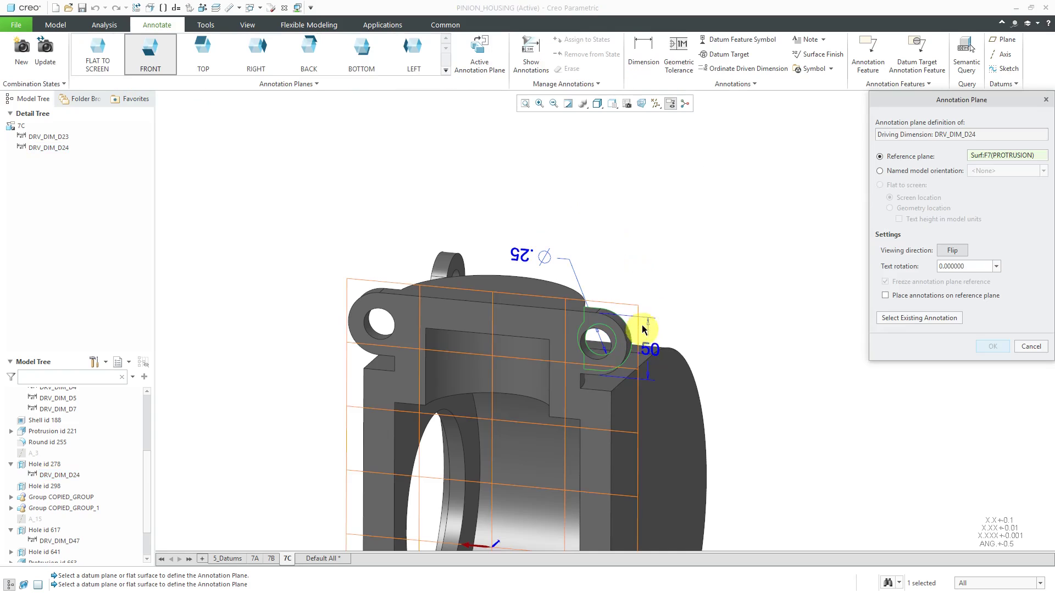
pyautogui.click(996, 266)
pyautogui.click(986, 282)
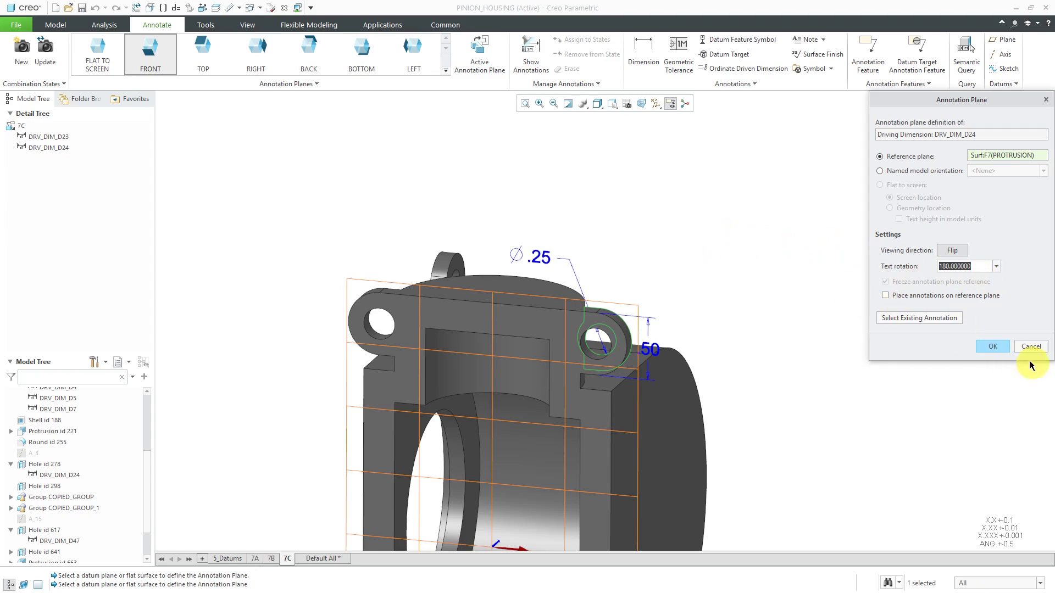
pyautogui.click(992, 346)
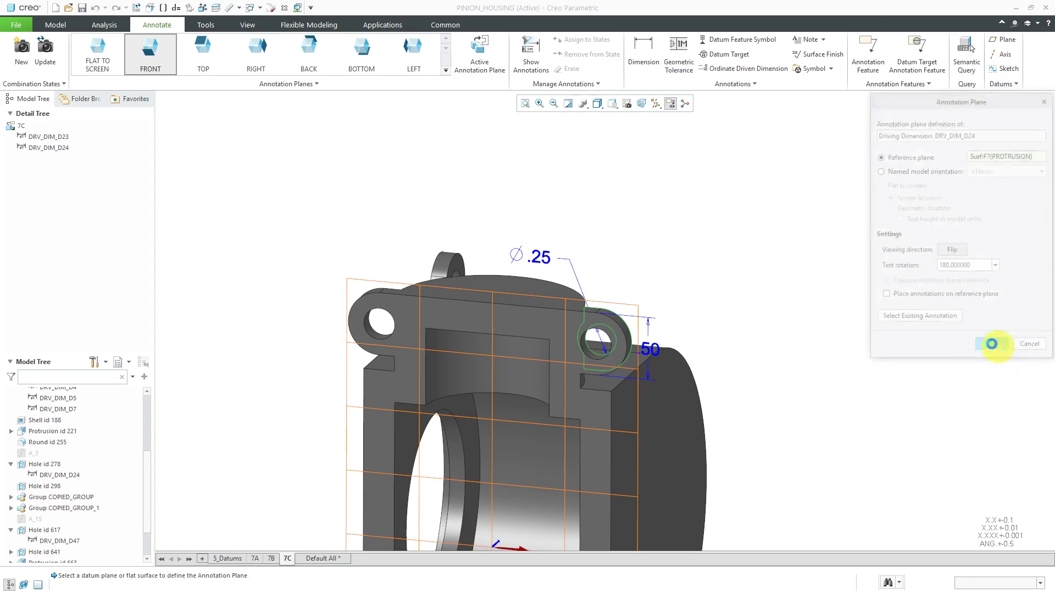
pyautogui.click(542, 262)
pyautogui.rightClick(542, 261)
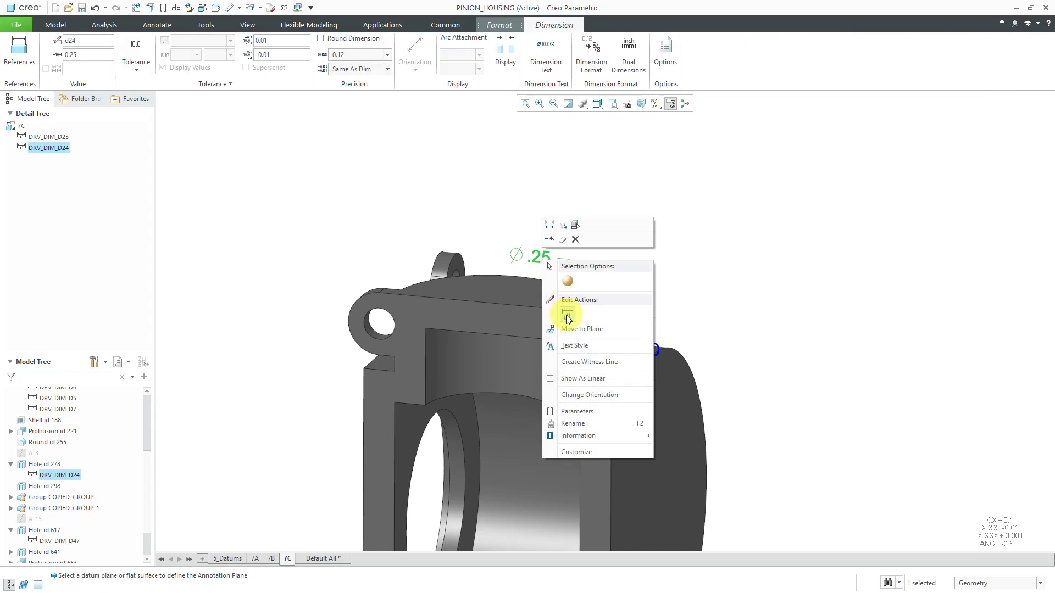
pyautogui.click(569, 328)
pyautogui.click(570, 328)
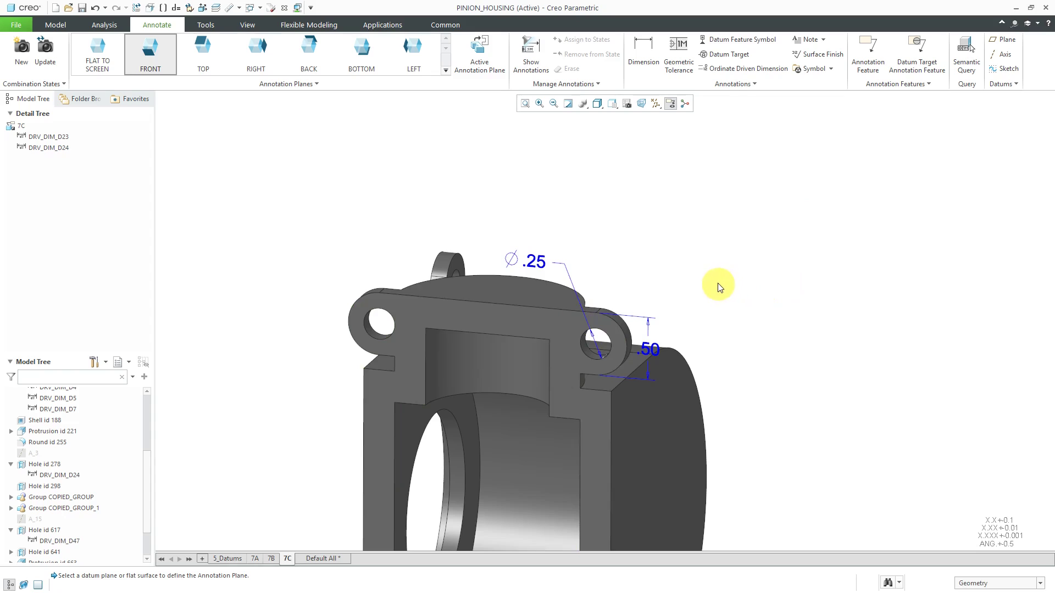
# - Drag the .50 dimension farther right and nudge ⌀.25 slightly upward
pyautogui.click(656, 349)
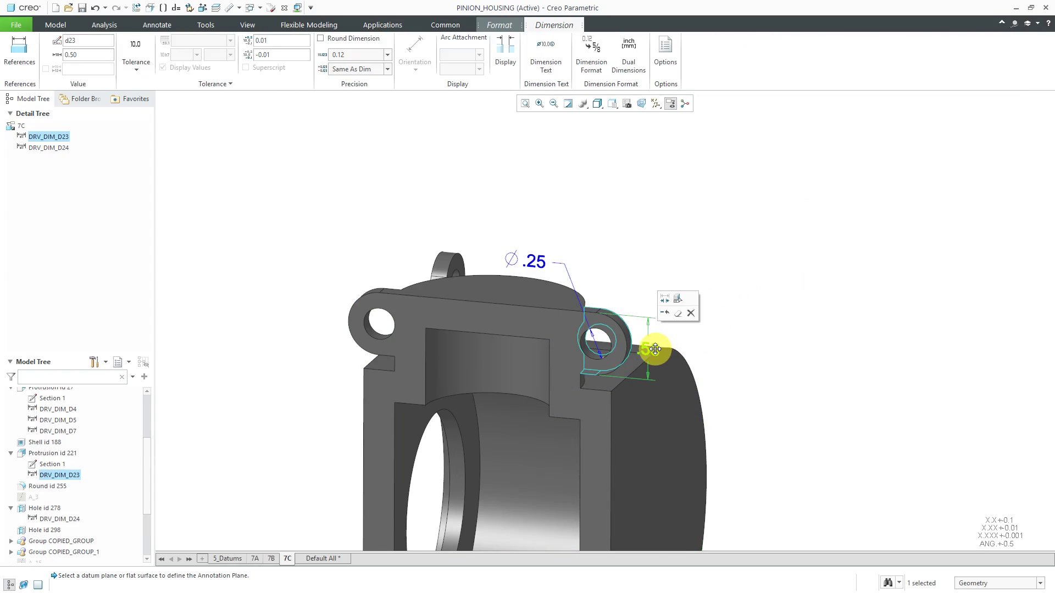
pyautogui.moveTo(655, 348); pyautogui.dragTo(731, 356)
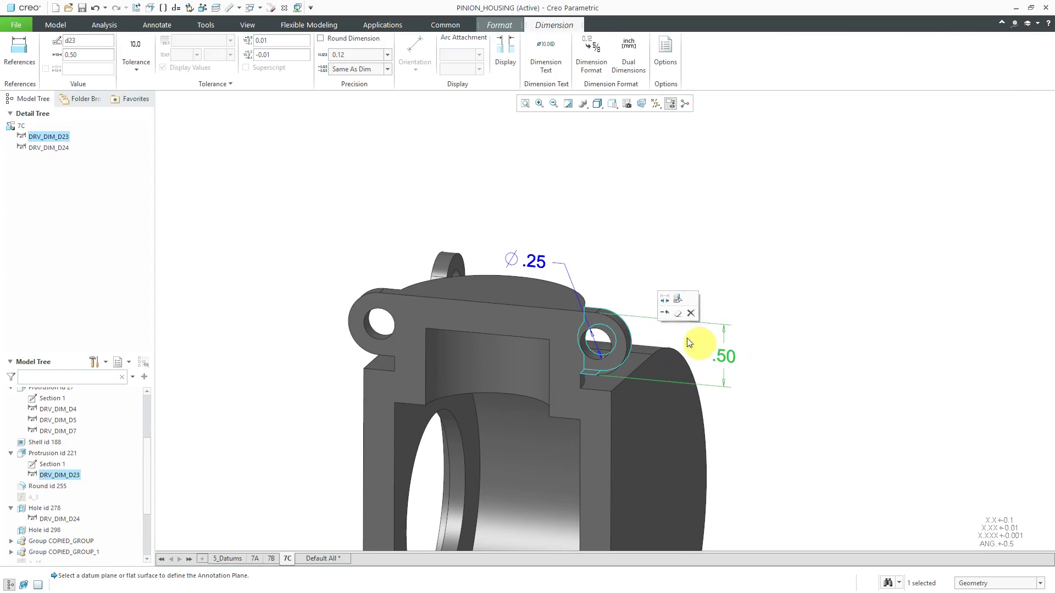
pyautogui.click(544, 261)
pyautogui.moveTo(544, 260); pyautogui.dragTo(544, 247)
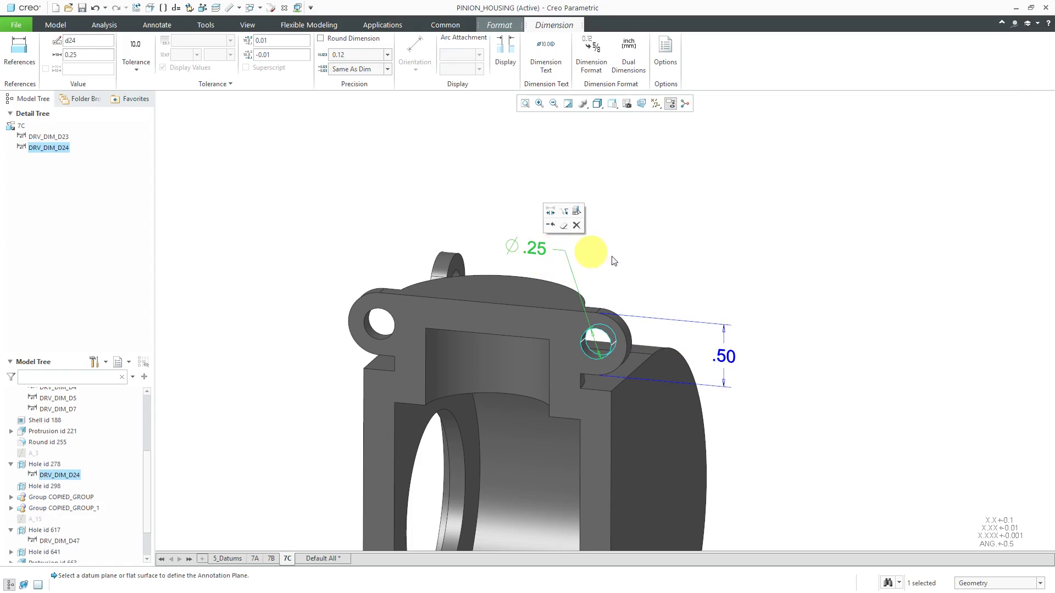
pyautogui.click(667, 236)
pyautogui.moveTo(666, 235)
pyautogui.mouseDown(button='middle')
pyautogui.moveTo(611, 182)
pyautogui.moveTo(683, 193)
pyautogui.moveTo(638, 200)
pyautogui.moveTo(652, 219)
pyautogui.moveTo(645, 207)
pyautogui.moveTo(633, 211)
pyautogui.mouseUp(button='middle')
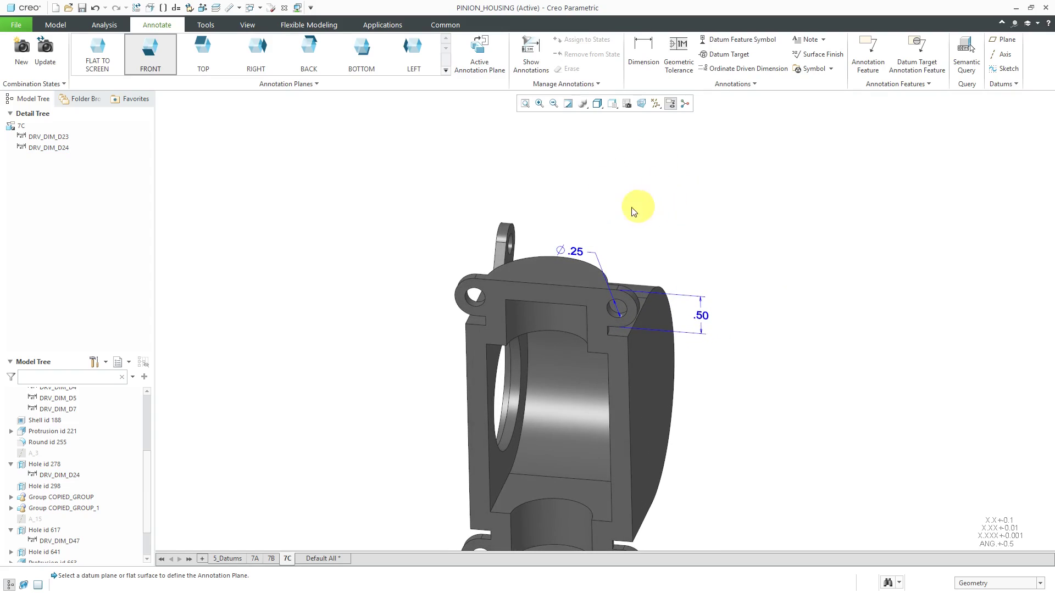
# - Check 7B's boxed 4.00 and 2.00 dimensions, then switch to combination state 7A
pyautogui.keyDown('shift'); pyautogui.moveTo(646, 257); pyautogui.dragTo(631, 229, button='middle'); pyautogui.keyUp('shift')
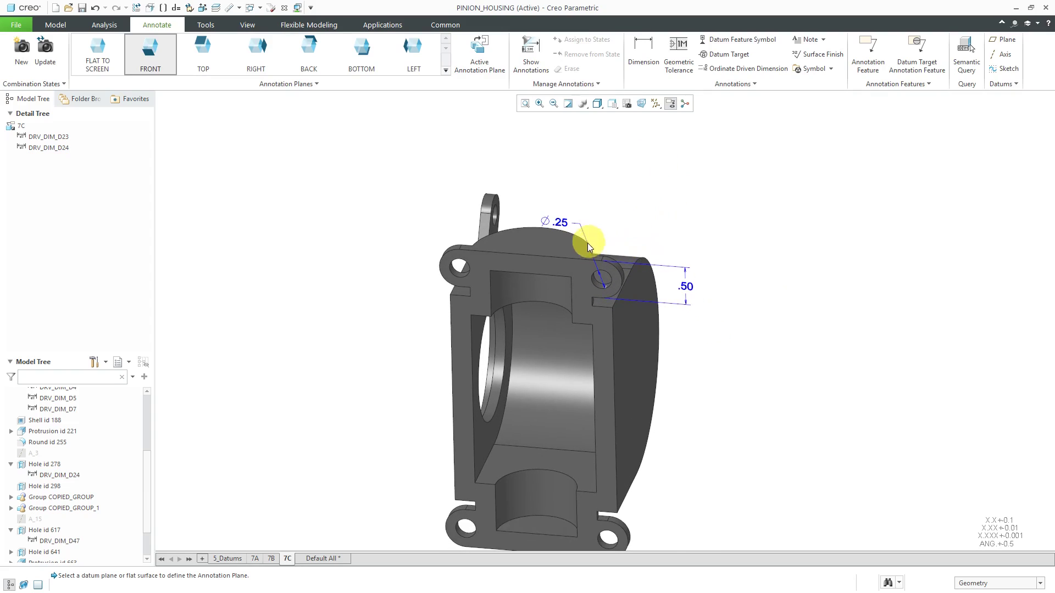
pyautogui.scroll(-3, 587, 258)
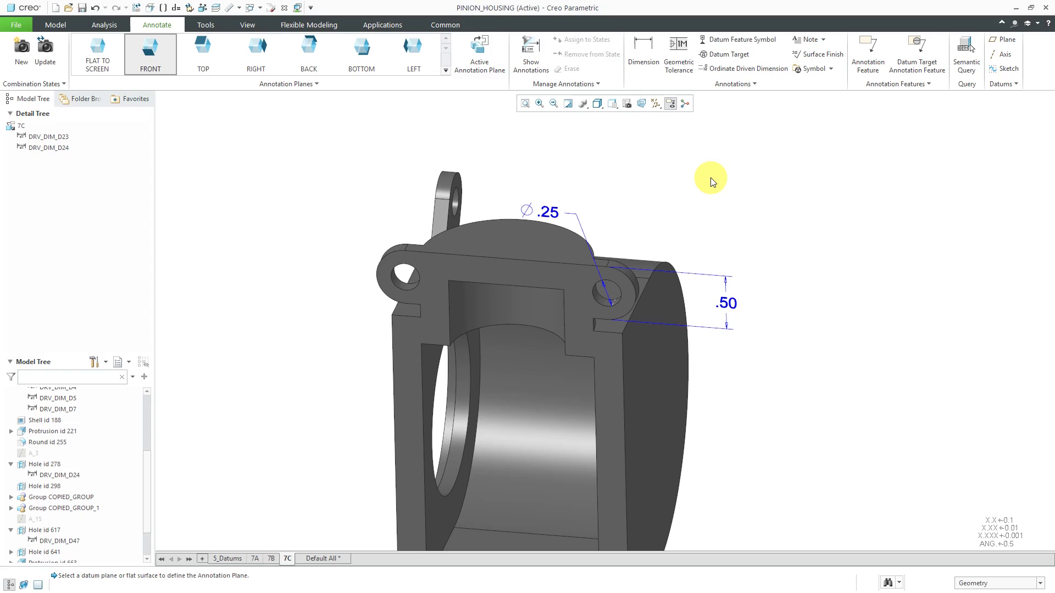
pyautogui.click(271, 559)
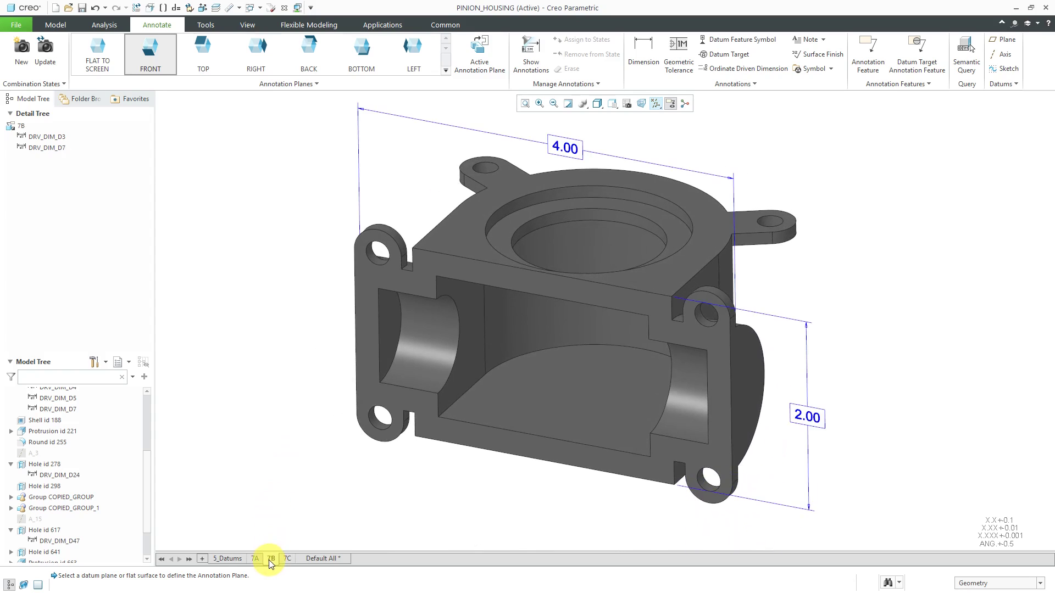
pyautogui.click(254, 559)
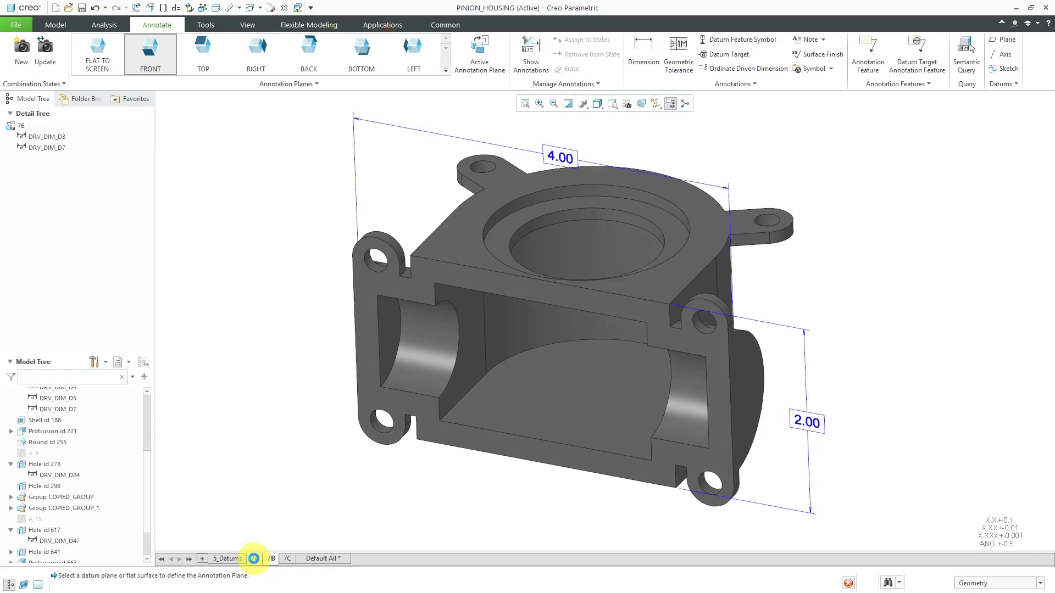